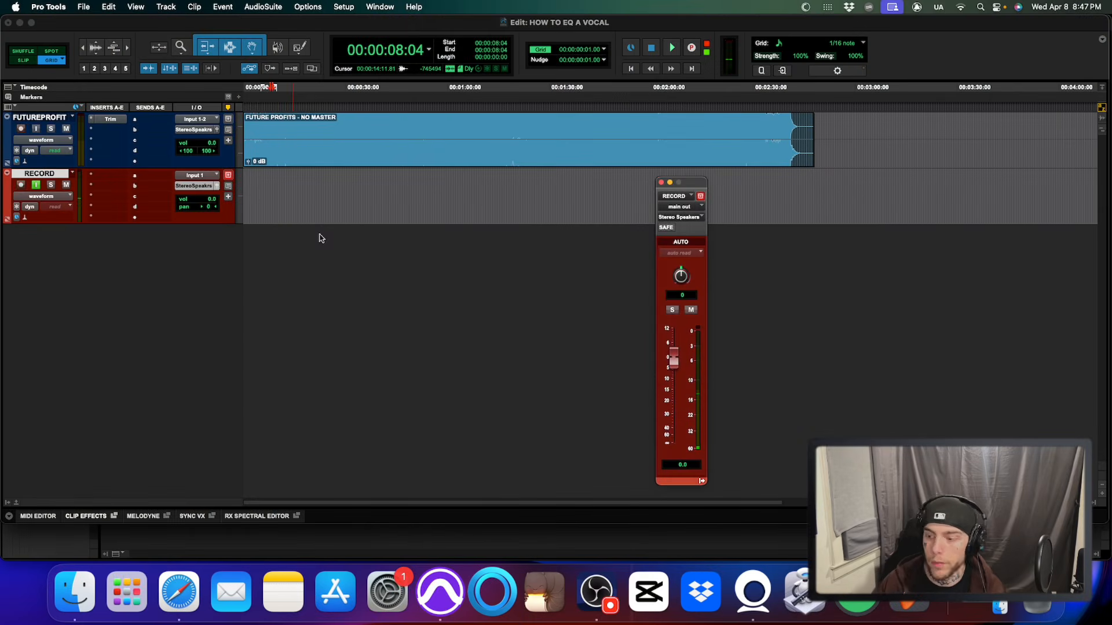
Insert the NS1 noise suppressor on the RECORD track, raise its fader to about 9.4, and close its window.
click(94, 176)
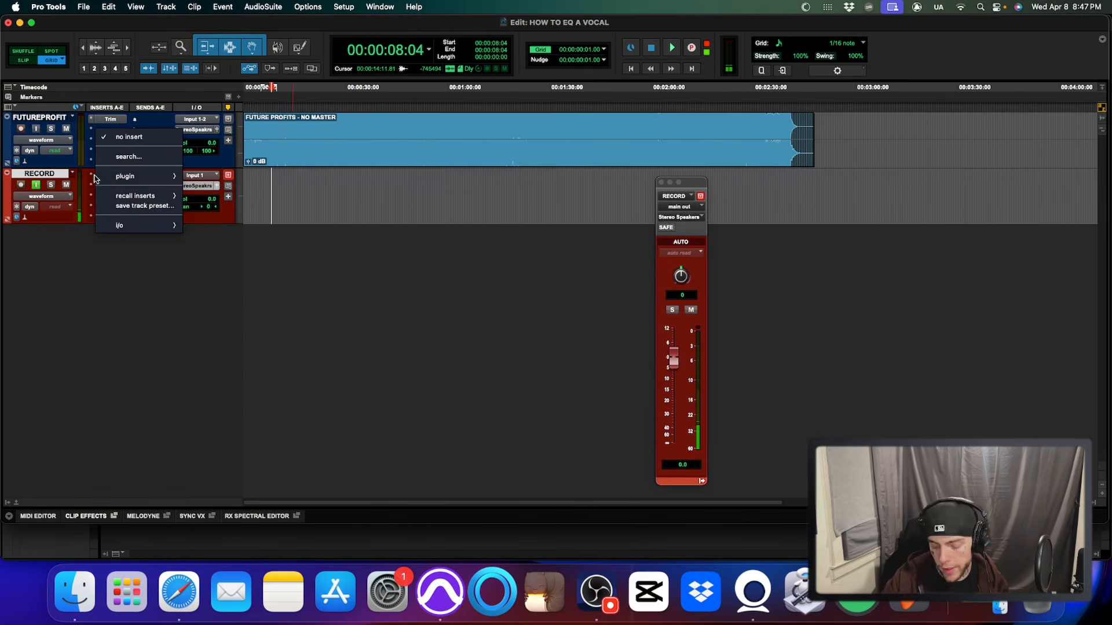
text(ns)
click(157, 187)
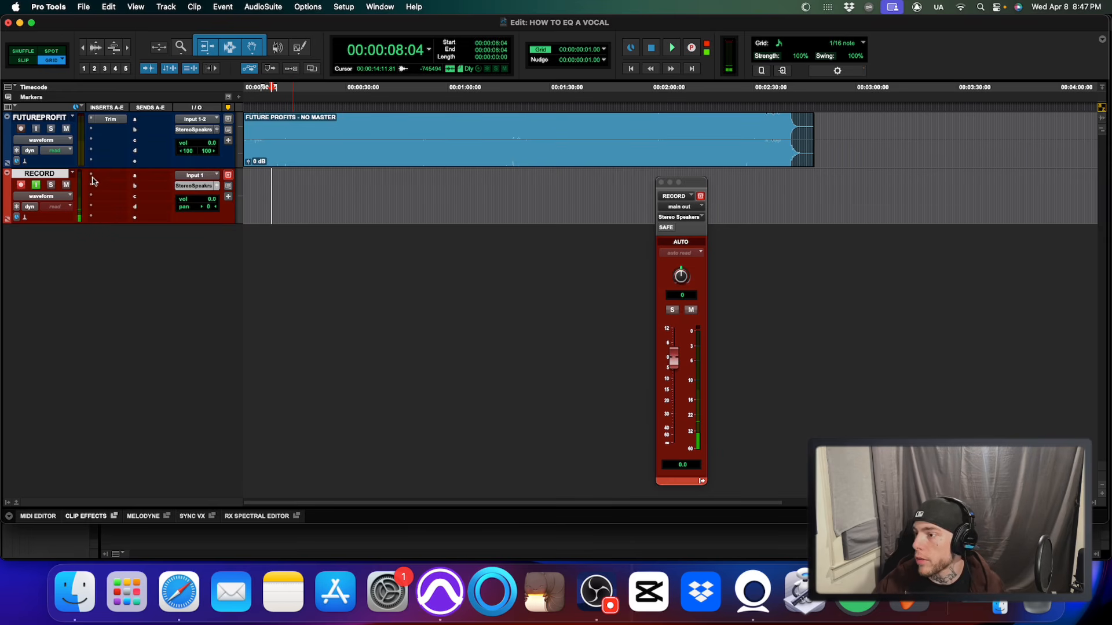
drag(501, 383, 502, 371)
drag(480, 413, 479, 409)
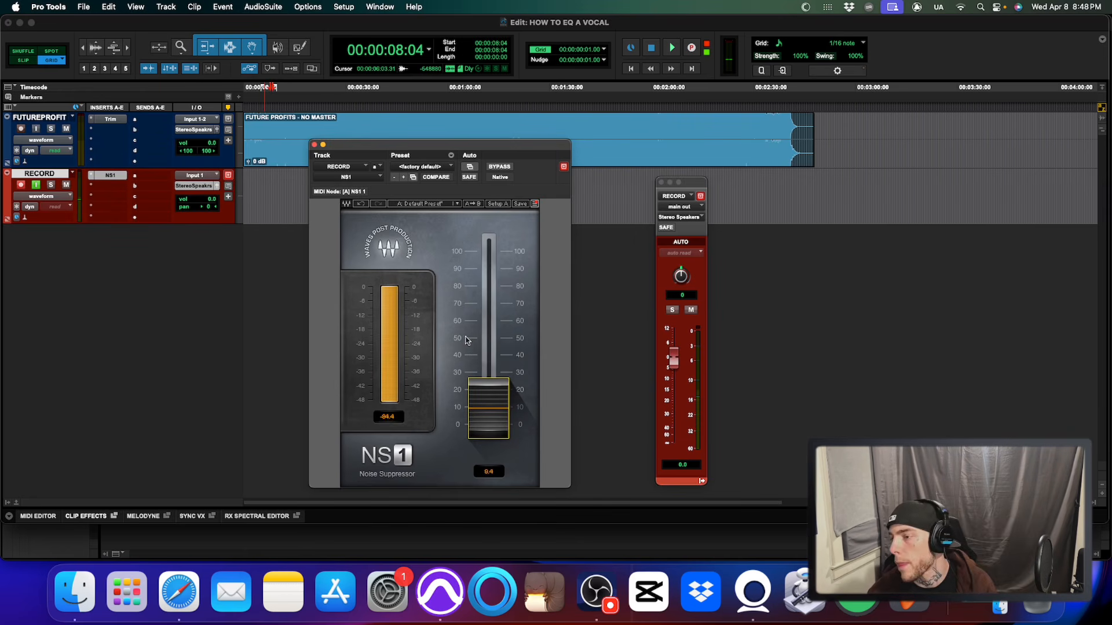
click(314, 145)
Start playback at 00:00:04:19 and record a vocal take on the RECORD track over the beat.
click(260, 187)
key(space)
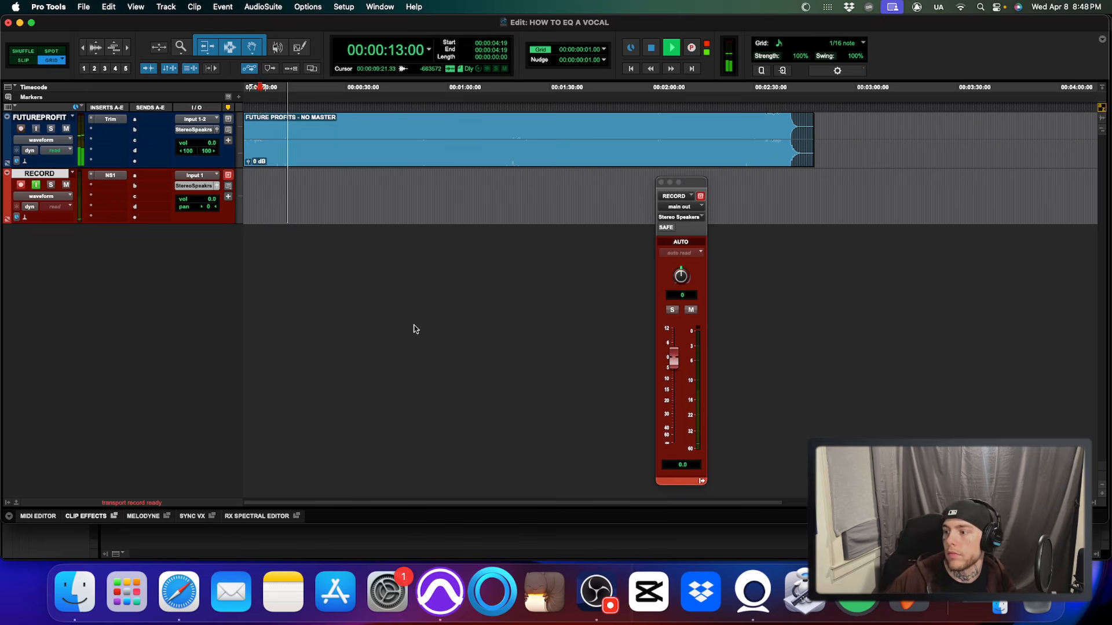
key(super+space)
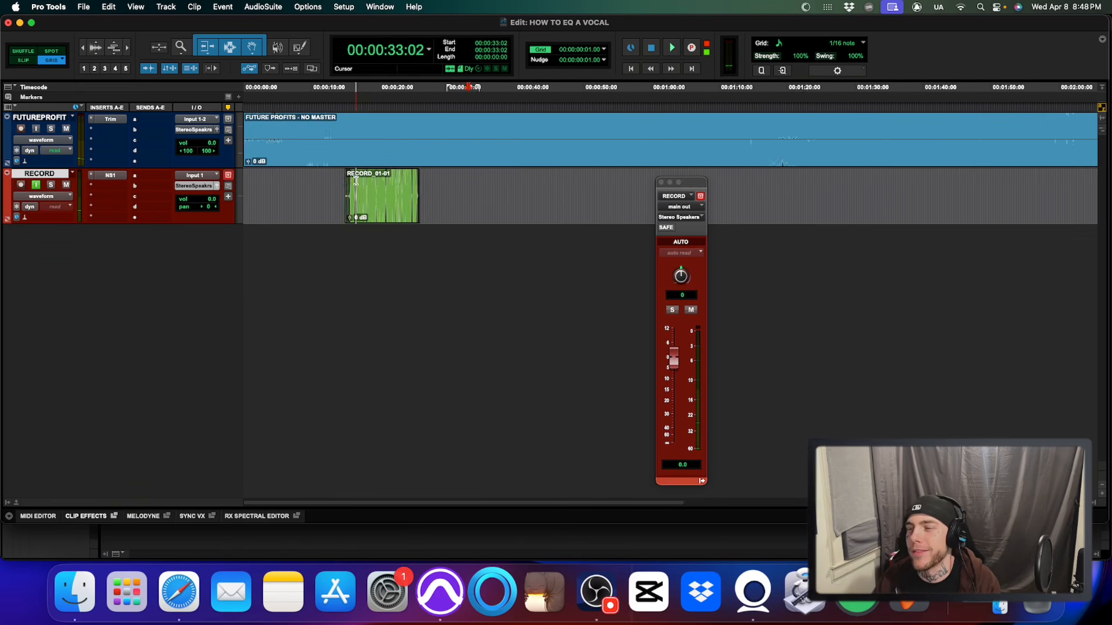
Trim the empty lead-in off the start of the recorded vocal clip, just before the first sound.
click(443, 178)
key(t)
key(t)
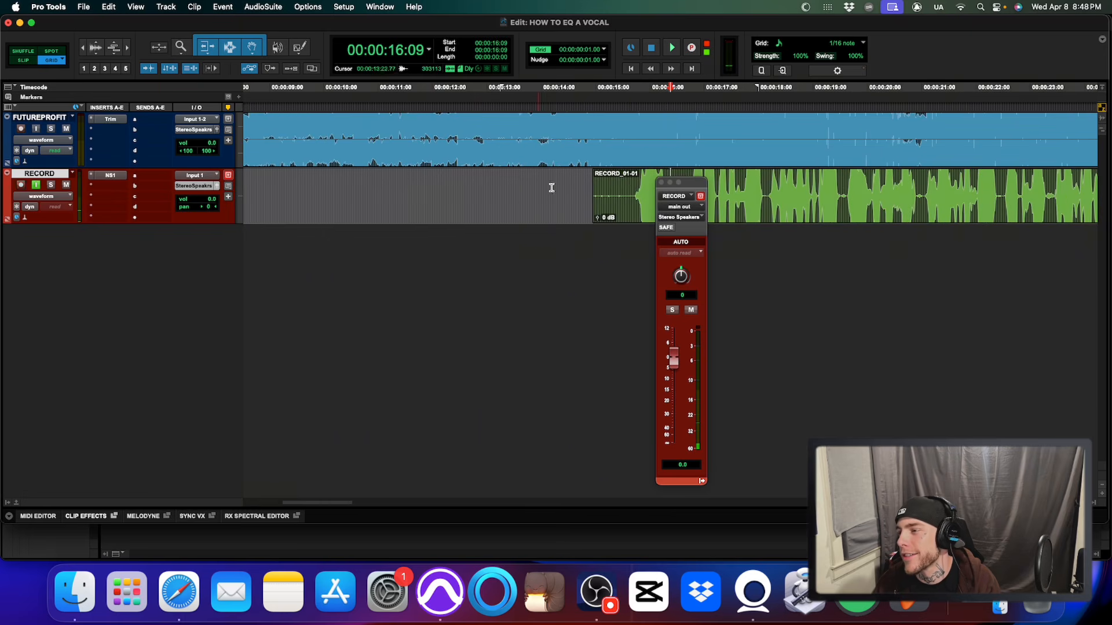
click(628, 192)
key(a)
key(r)
key(r)
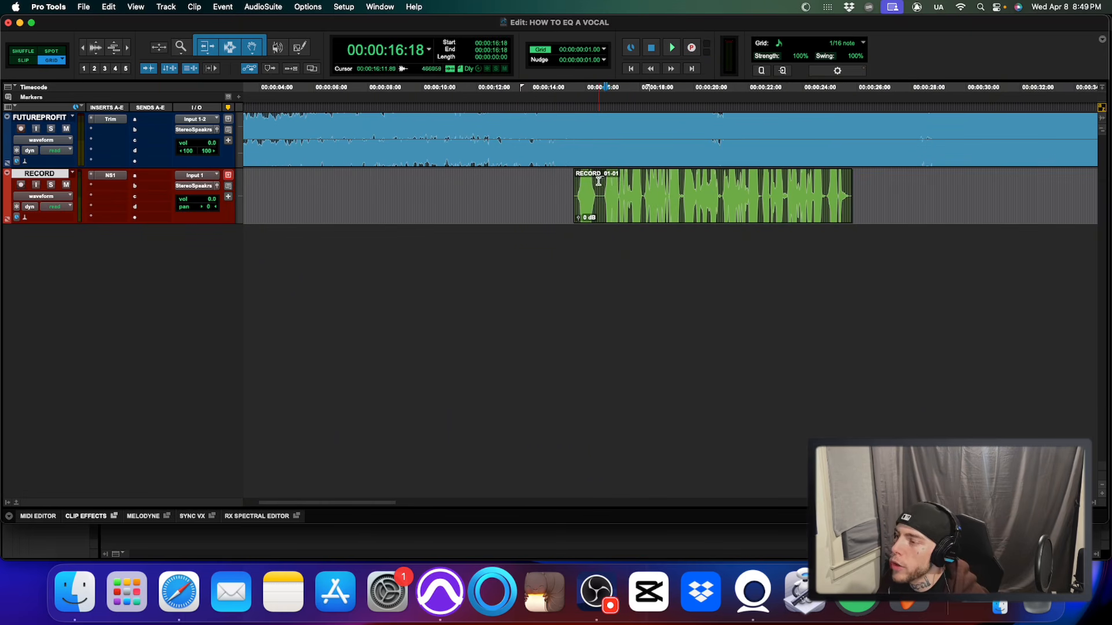
Place the playback start at 00:00:23:23, near the end of the recorded vocal clip.
click(630, 189)
key(t)
key(t)
key(r)
key(r)
key(r)
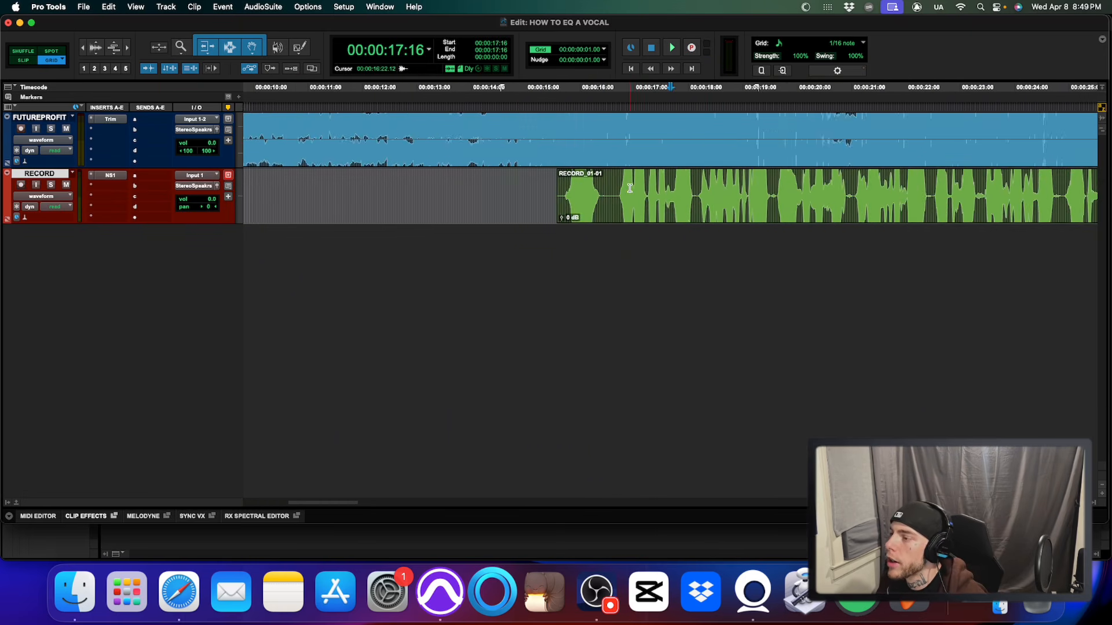
click(571, 190)
key(t)
key(t)
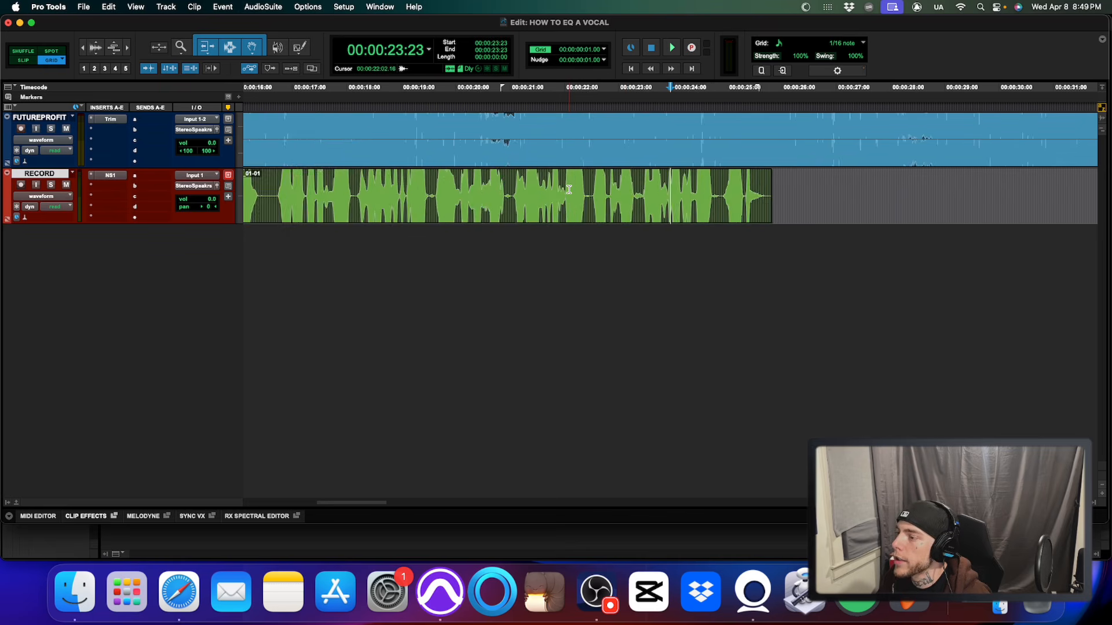
key(r)
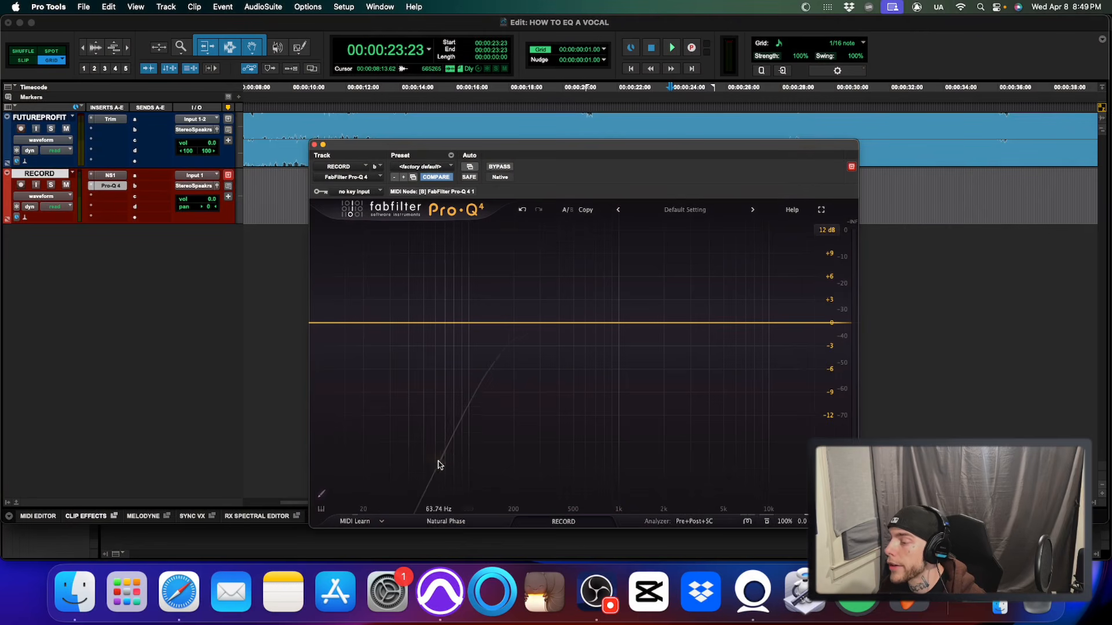
Play the vocal passage and examine its low end in the Pro-Q 4 analyzer.
key(space)
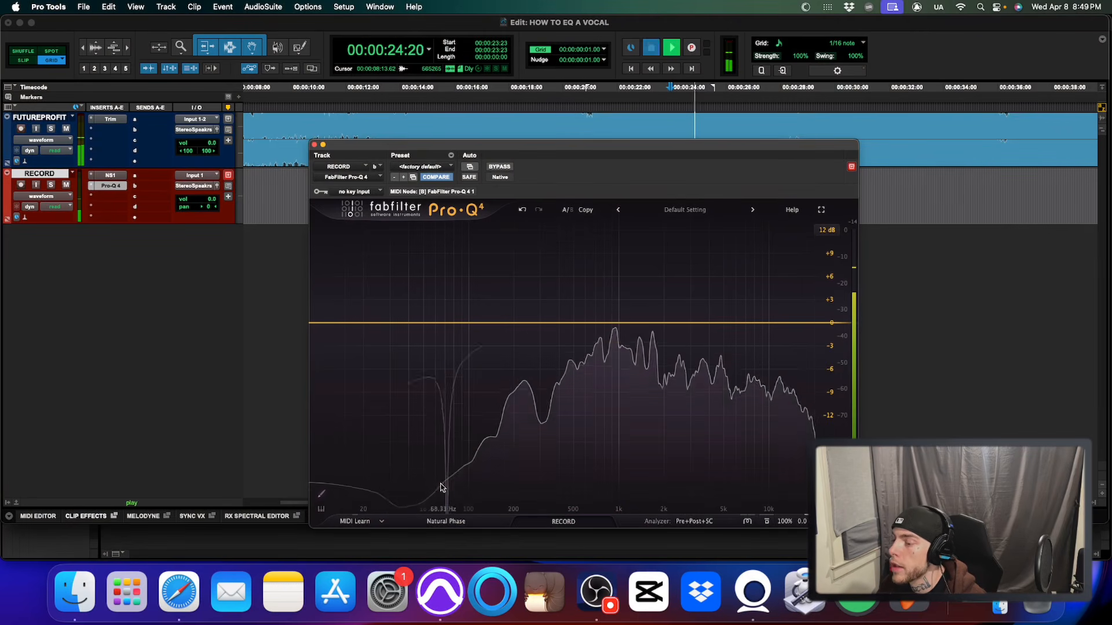
key(space)
key(space)
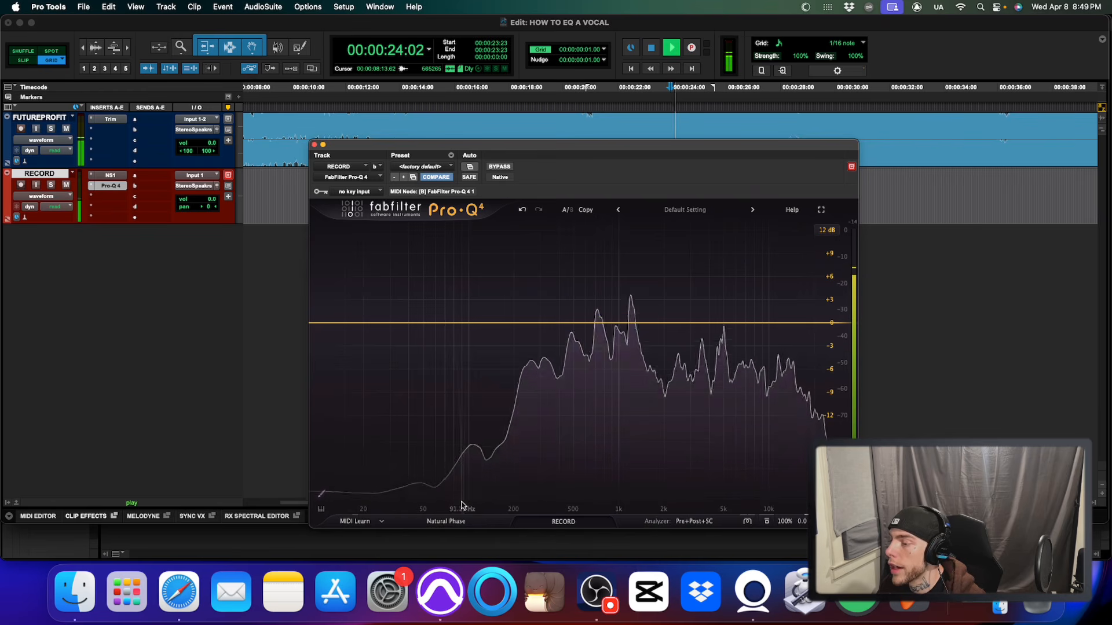
key(space)
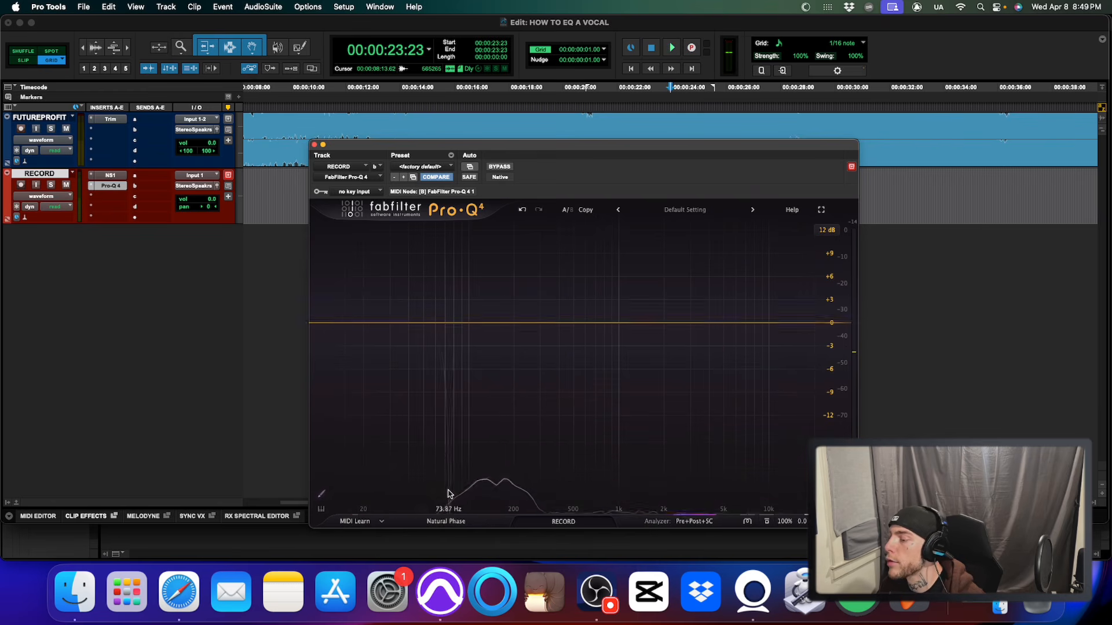
Add a bell band at about 100 Hz, solo it down to about 34 Hz during playback, and remove it.
click(469, 323)
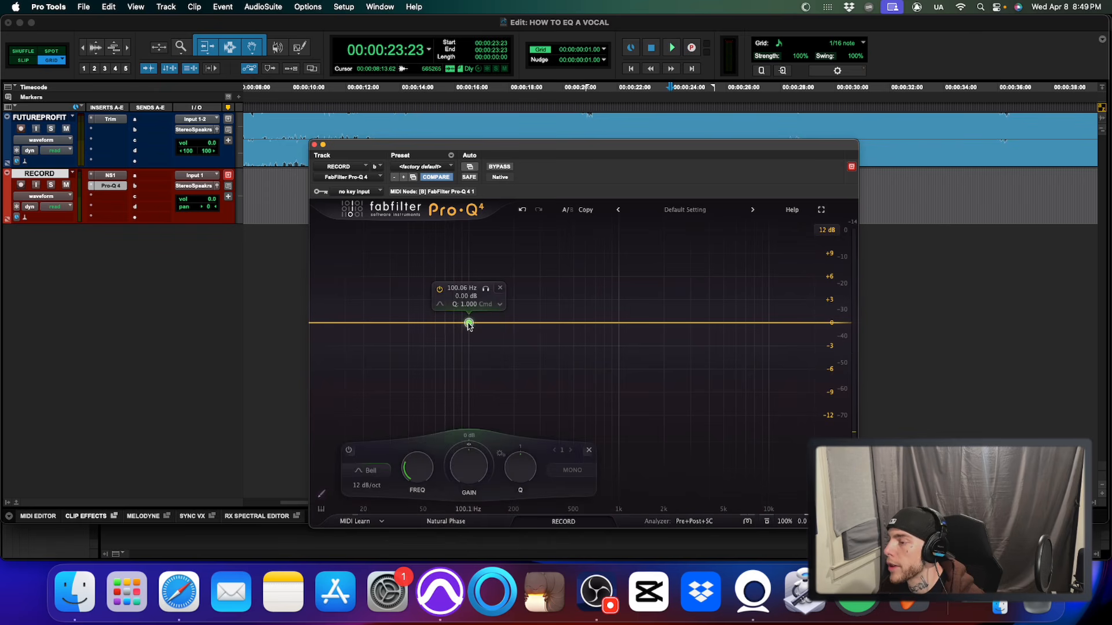
key(space)
drag(486, 287, 415, 288)
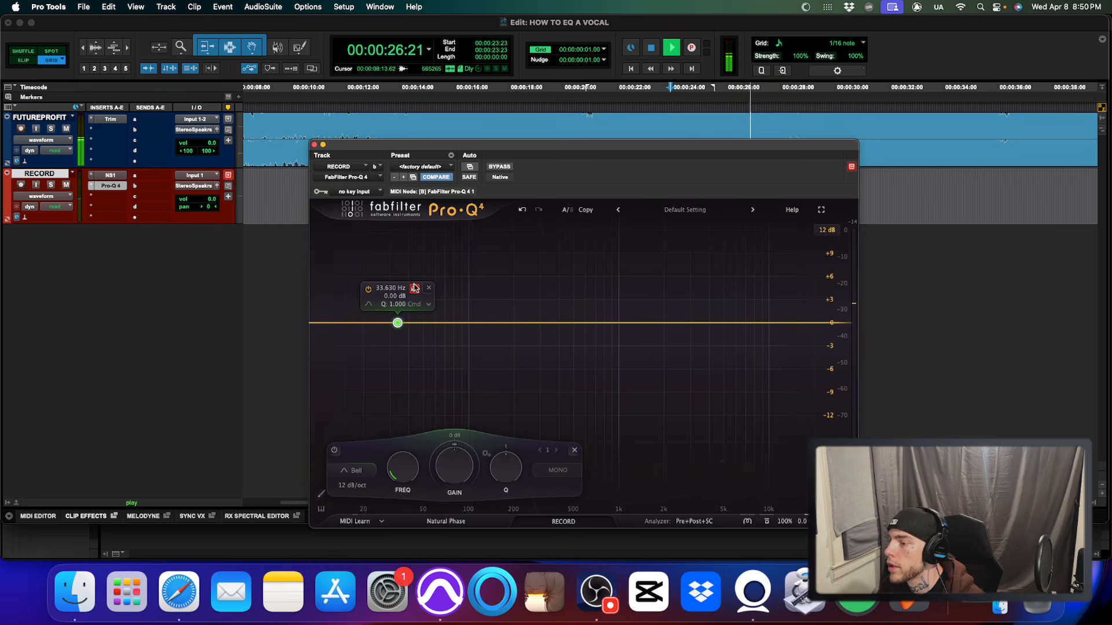
key(space)
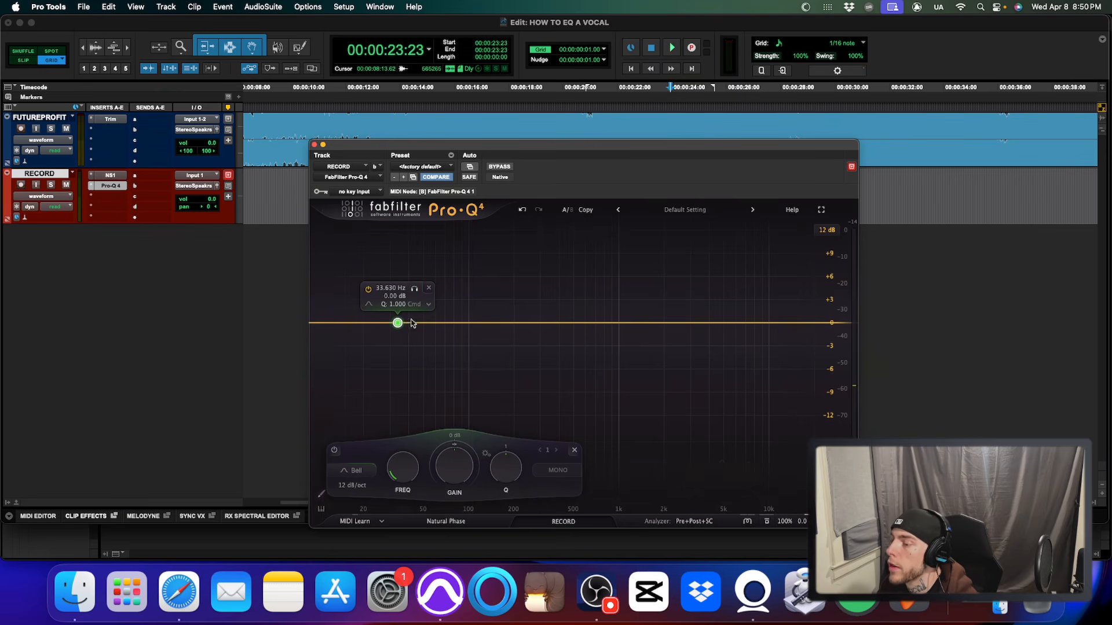
click(428, 288)
Add a Low Cut band at about 41 Hz, compare its slopes, and set it to 18 dB/oct.
click(410, 322)
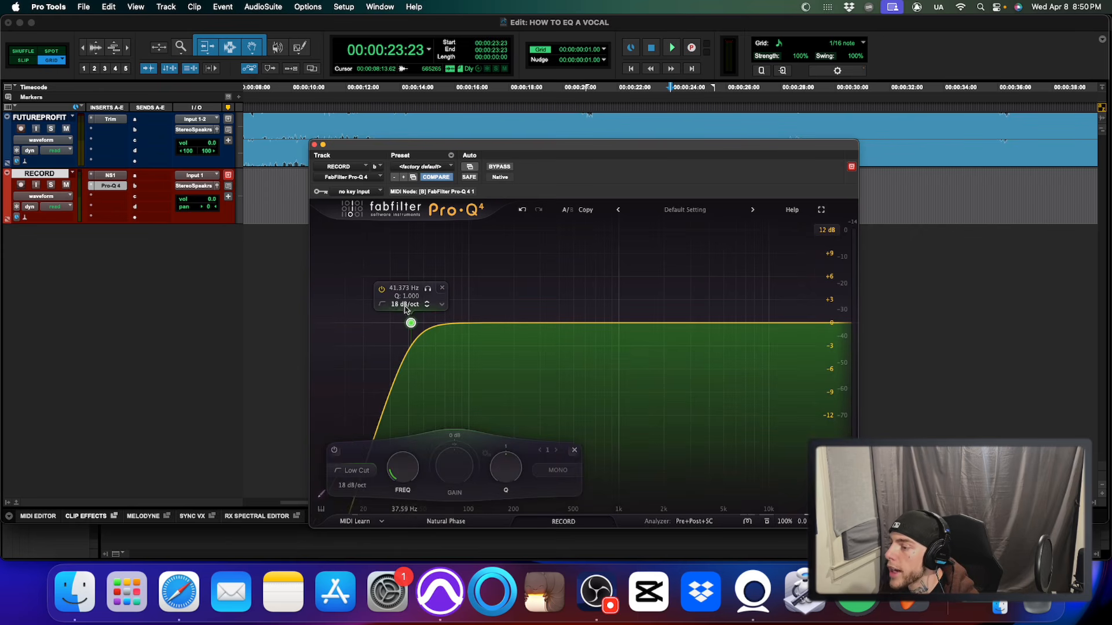
scroll(406, 307, up, 1)
scroll(412, 330, down, 1)
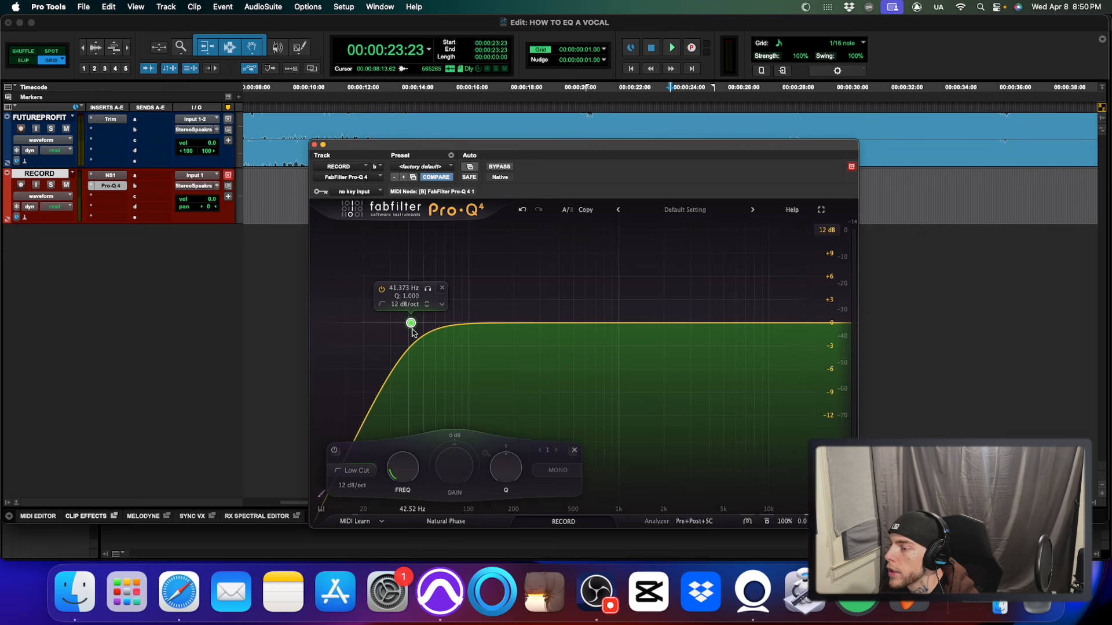
scroll(416, 330, up, 1)
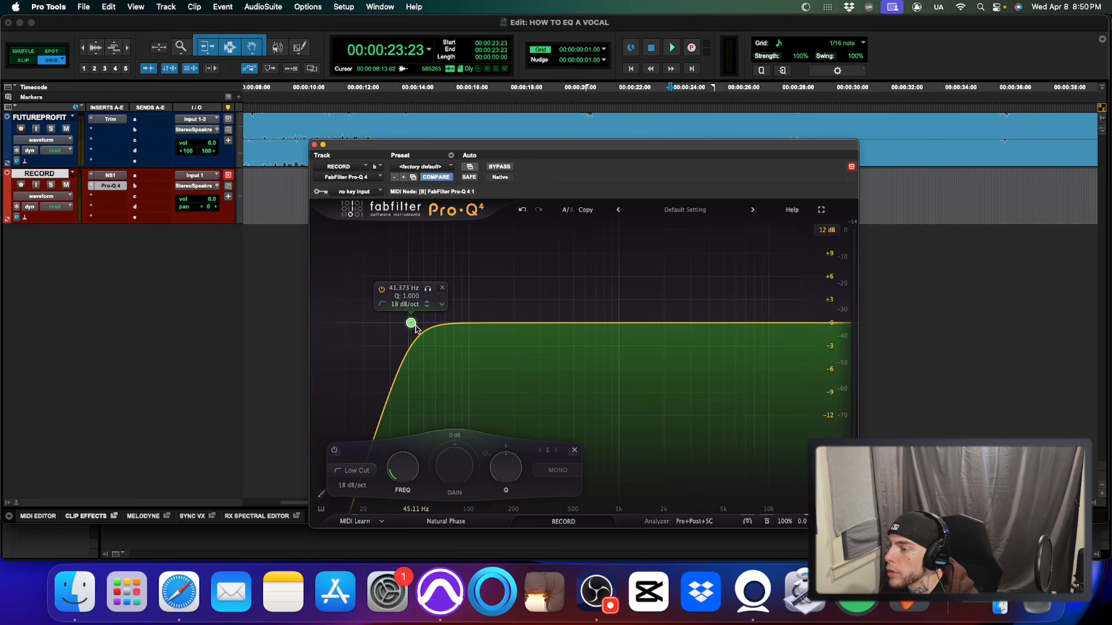
scroll(416, 330, up, 1)
scroll(416, 330, down, 1)
scroll(415, 330, up, 1)
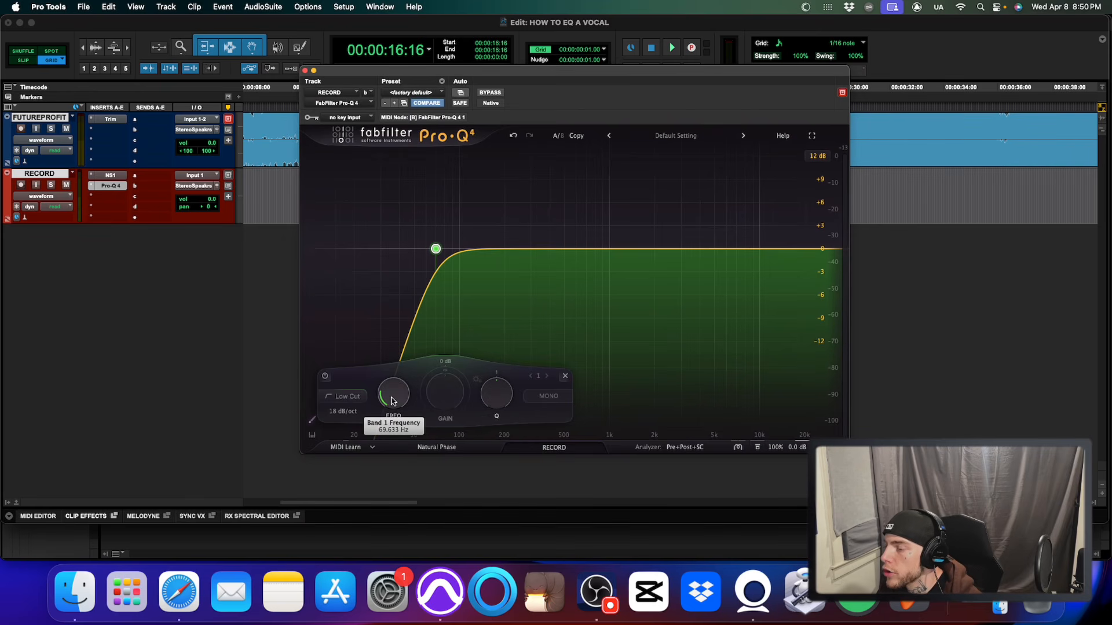
During playback, sweep the Low Cut frequency up to about 2650 Hz and settle it at about 130 Hz.
key(space)
drag(390, 392, 390, 335)
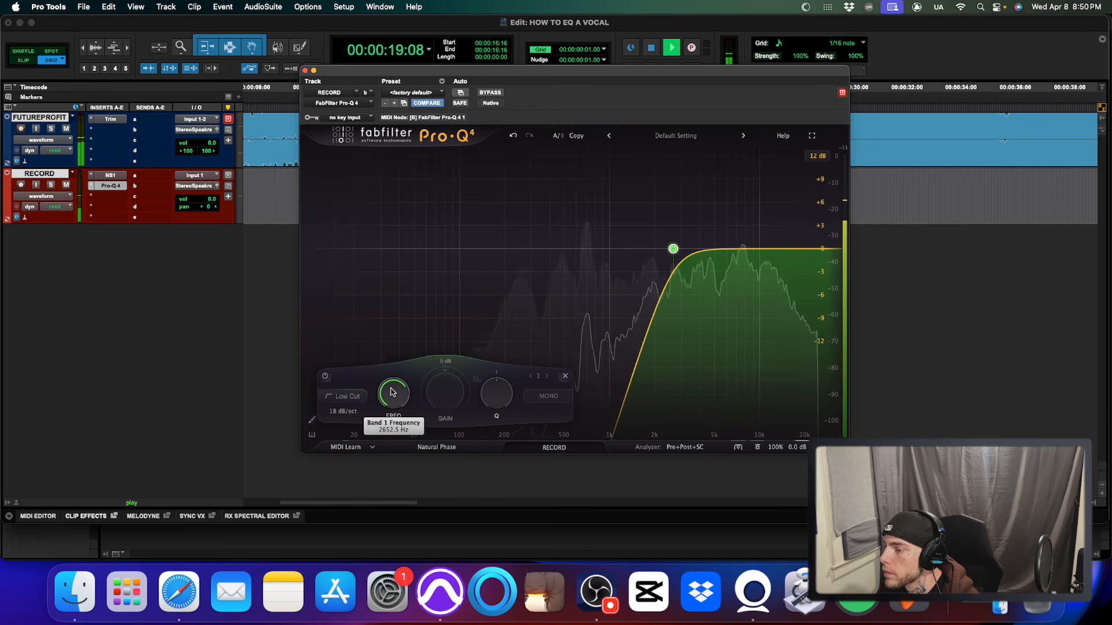
drag(390, 394, 380, 492)
key(space)
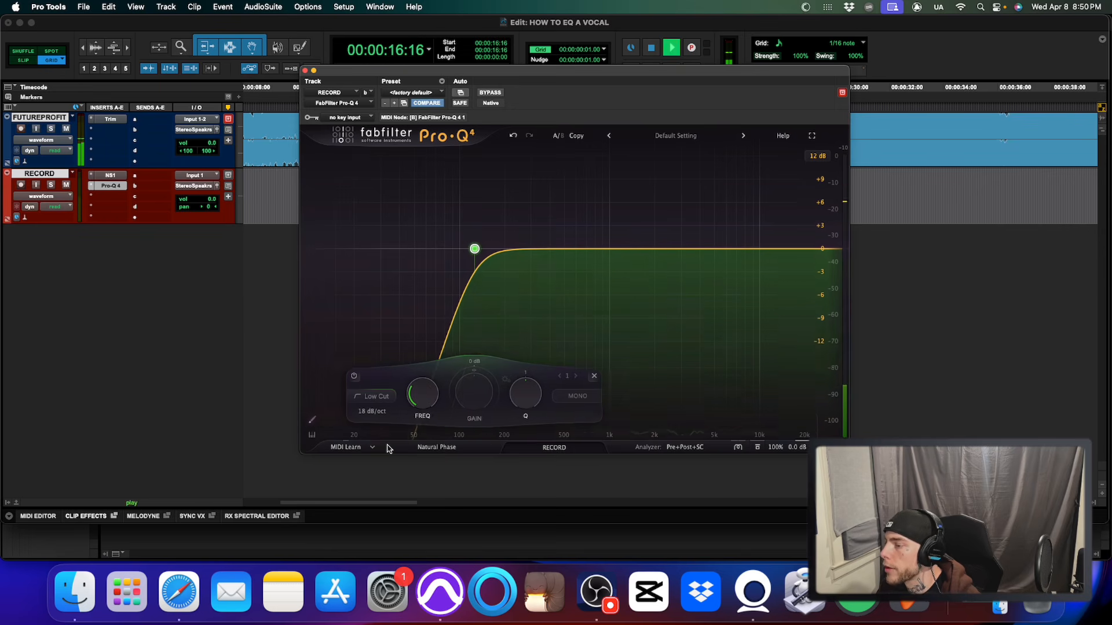
key(space)
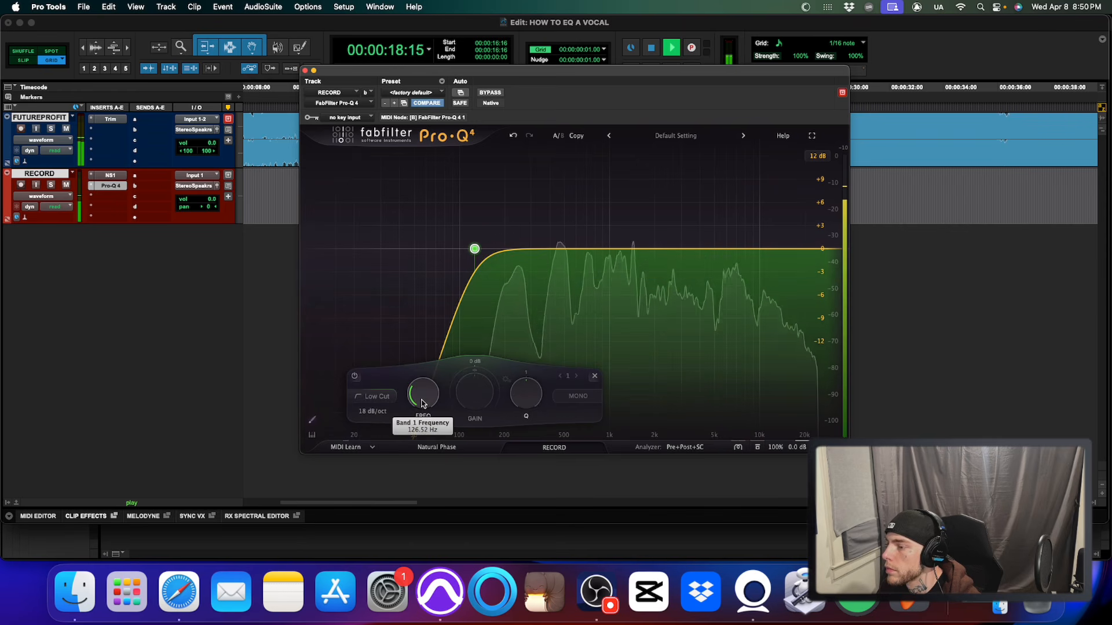
drag(421, 398, 423, 398)
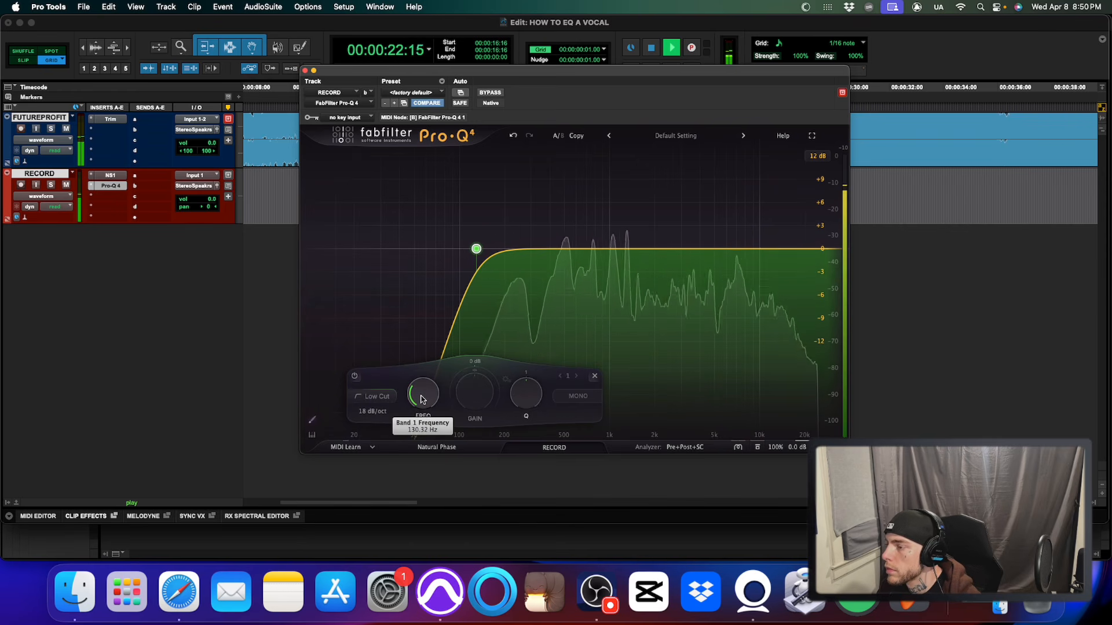
key(space)
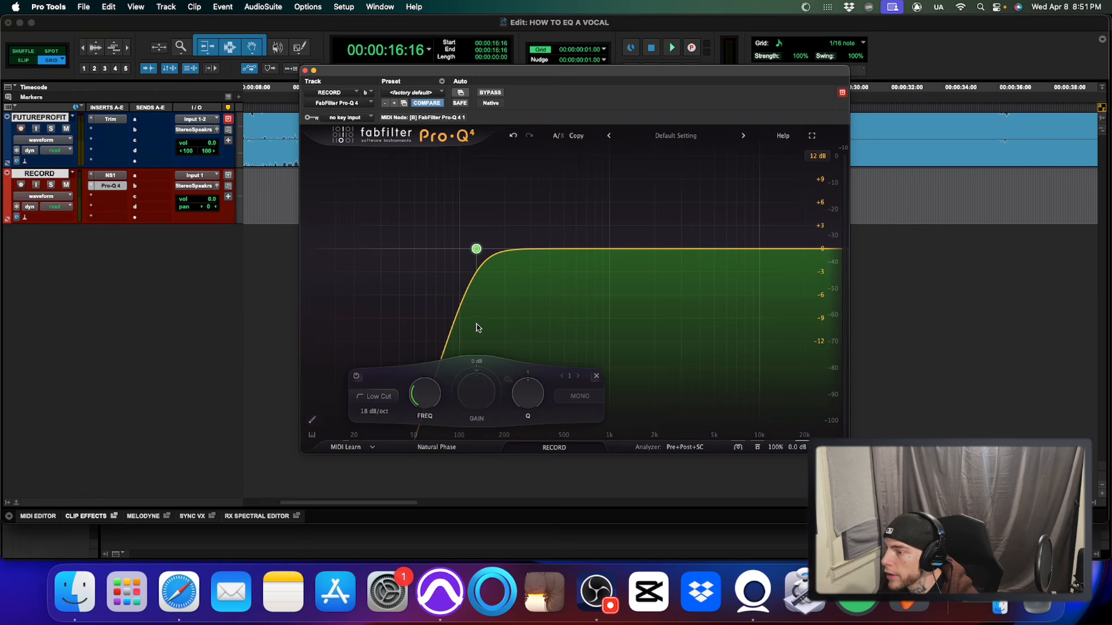
Add a second bell band in the low mids and solo-sweep it to about 235 Hz.
mouse_move(474, 299)
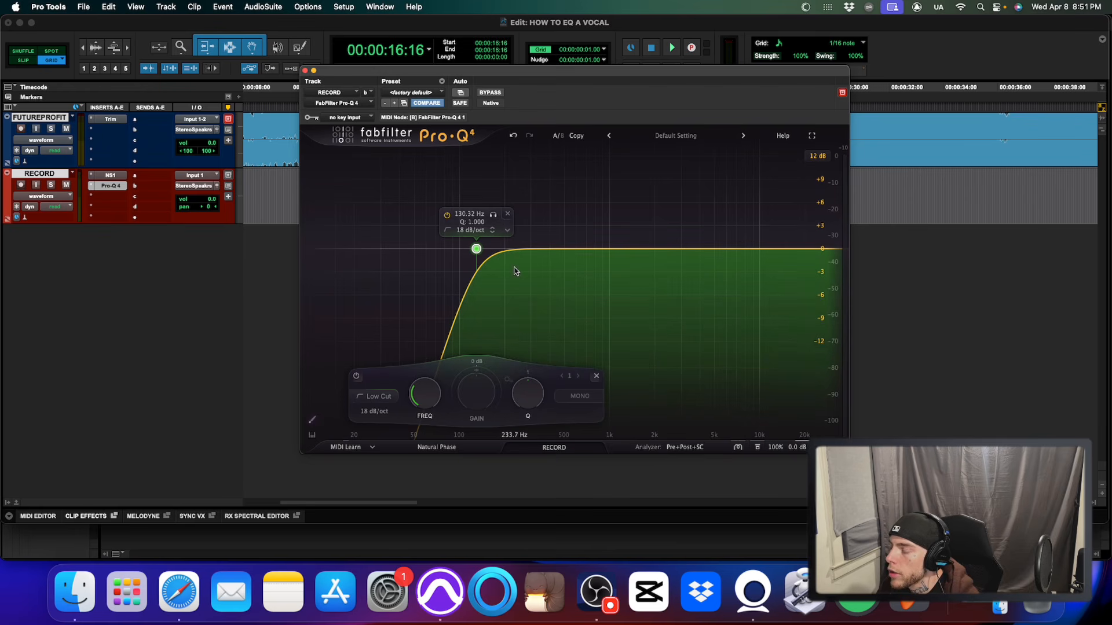
click(524, 249)
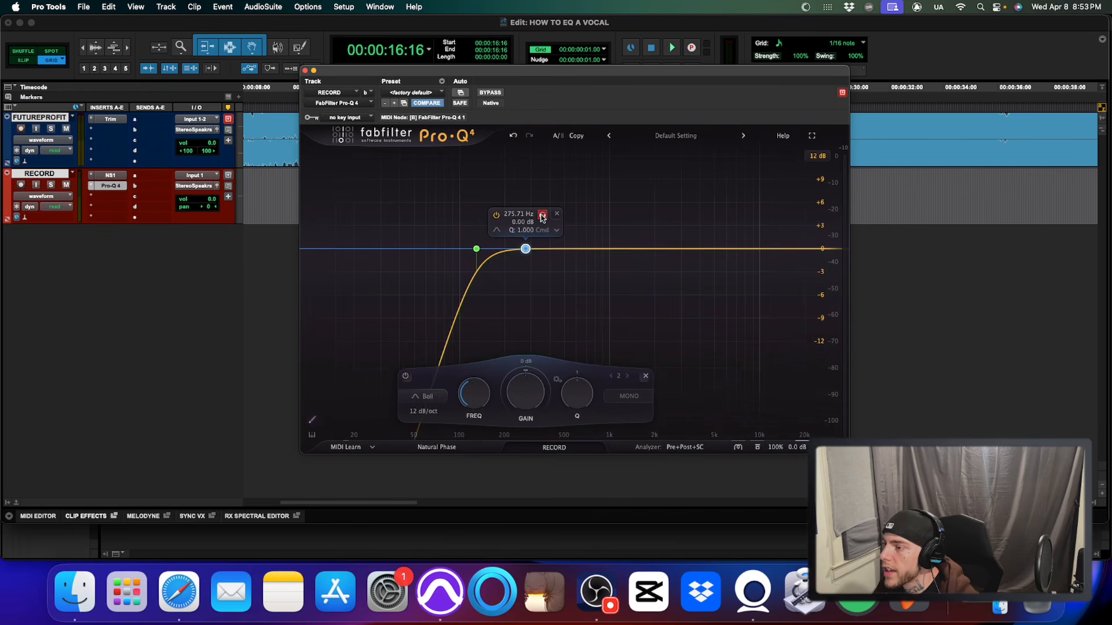
drag(541, 216, 541, 216)
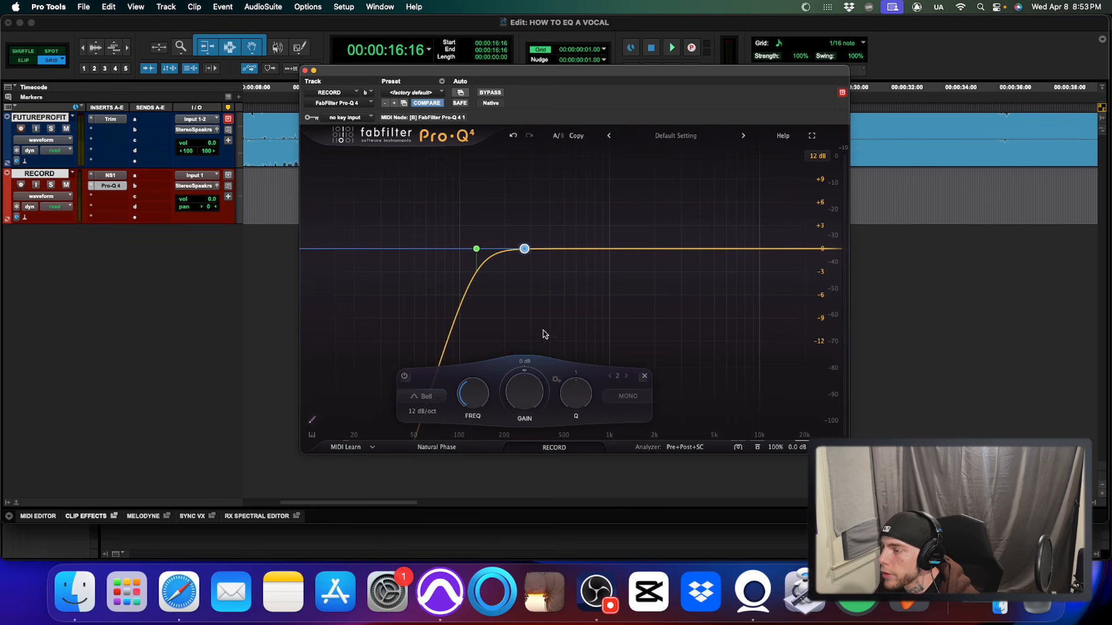
click(541, 215)
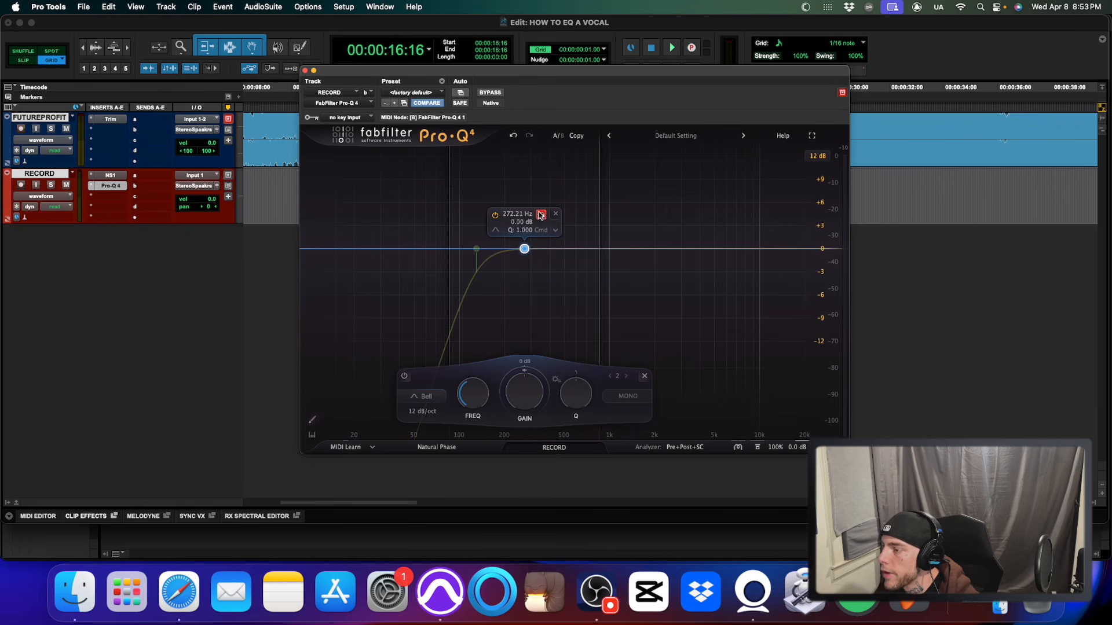
drag(541, 215, 529, 216)
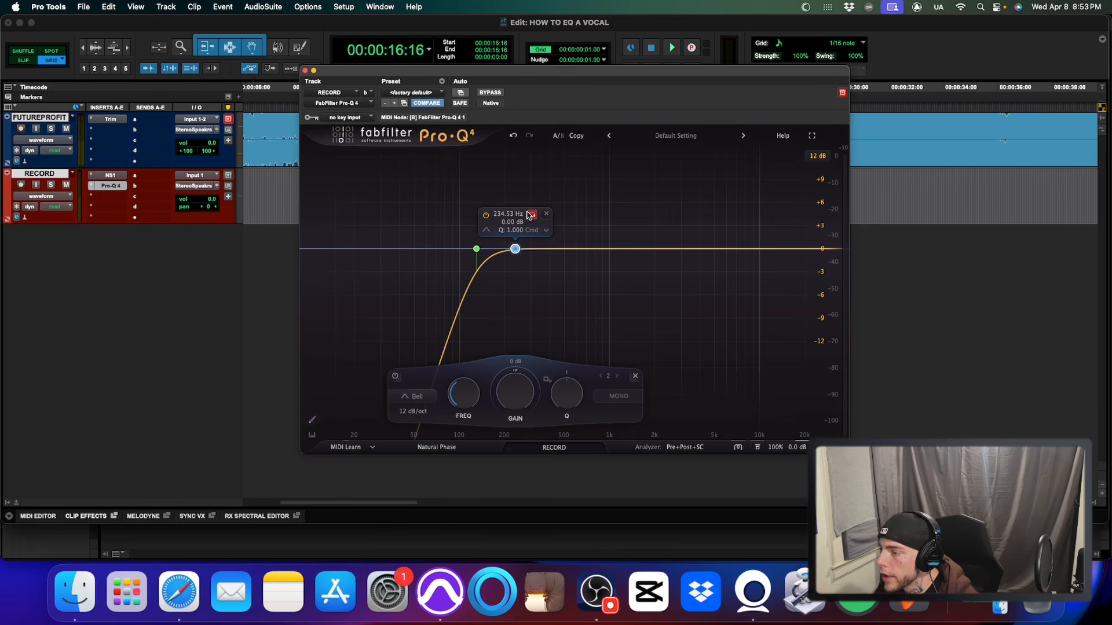
Boost the second band by about 8.2 dB with a Q of about 2.9, and retune it to about 223 Hz during playback.
drag(565, 399, 518, 351)
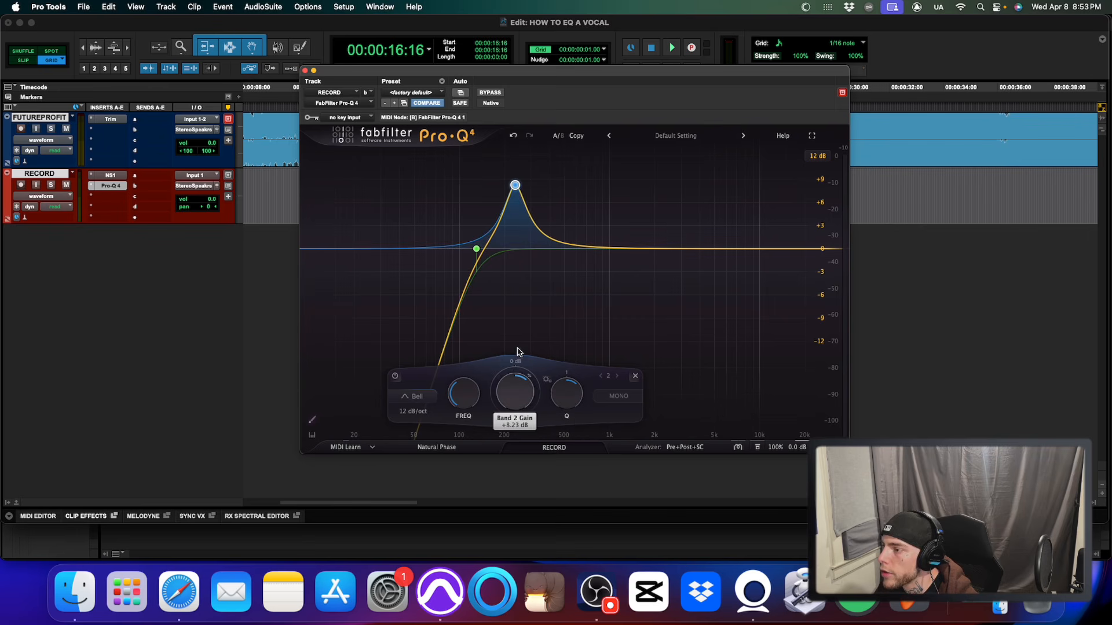
key(space)
mouse_move(534, 209)
mouse_down()
mouse_move(548, 209)
mouse_move(531, 206)
mouse_up()
key(space)
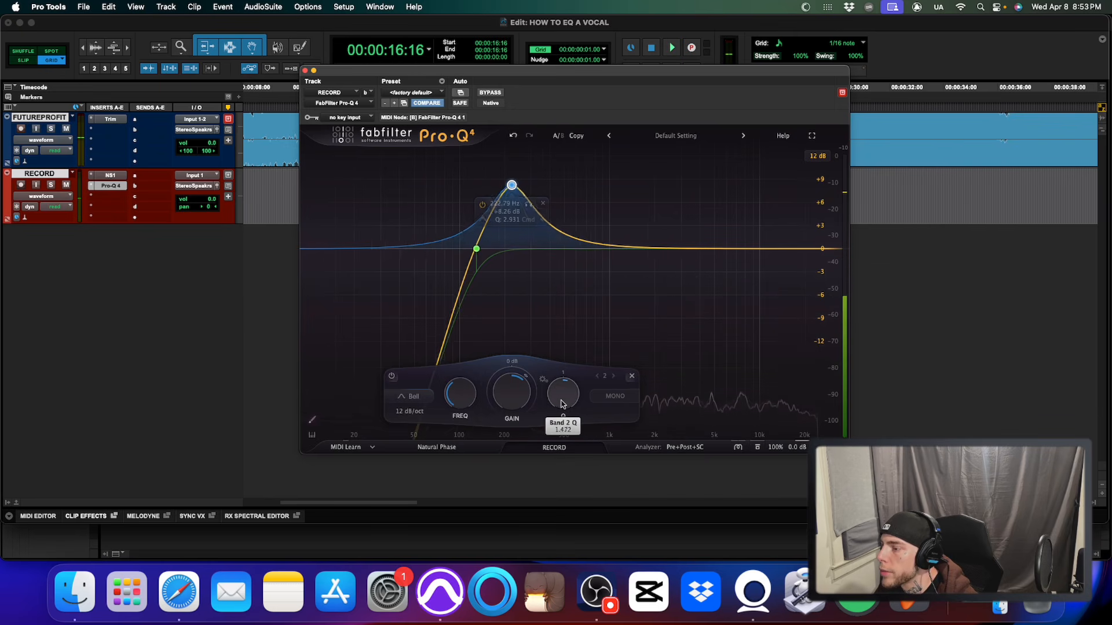
Try a narrow cut on the second band with a Q of about 5.4, and reset its gain to 0 dB.
scroll(562, 404, up, 10)
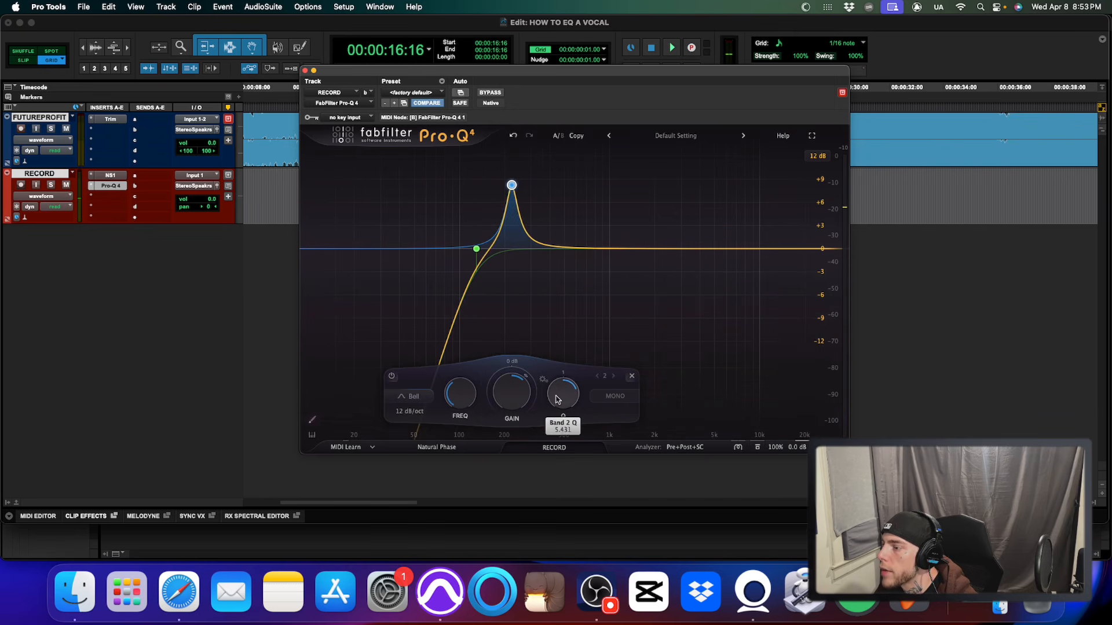
drag(513, 386, 510, 450)
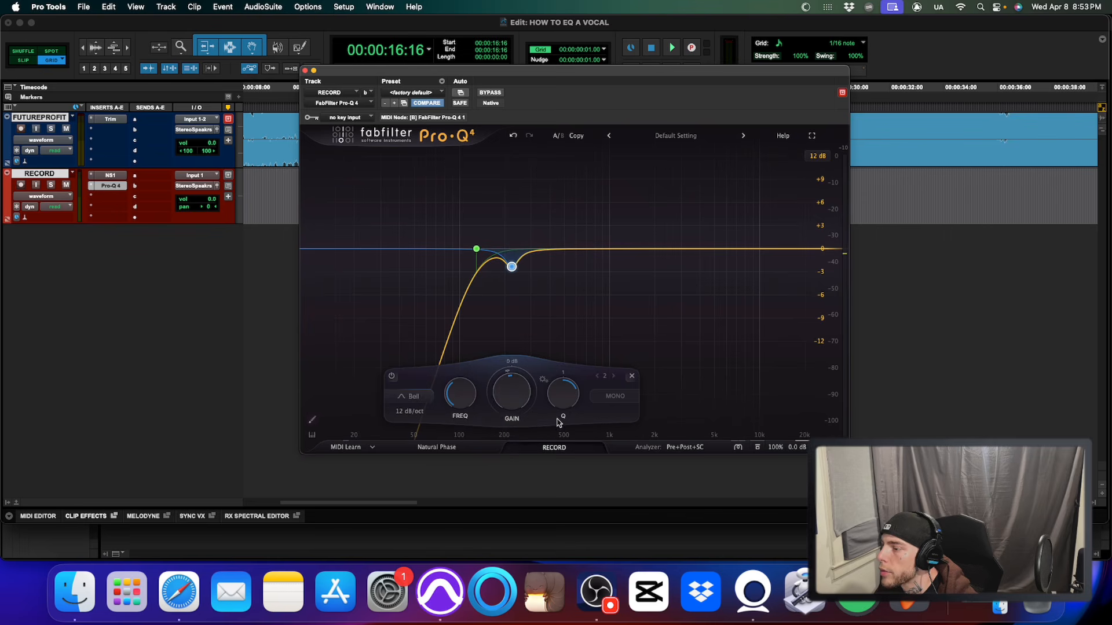
double_click(517, 394)
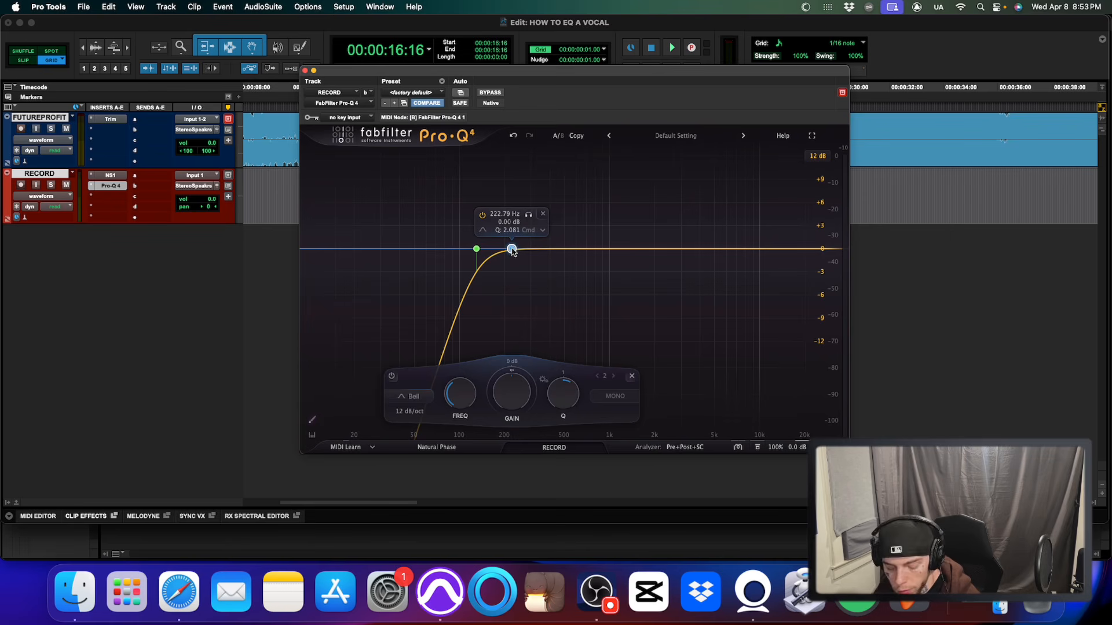
Give the second band a downward dynamic range of about 3 dB, with a Q of about 2.8 and a 24 dB/oct slope.
scroll(512, 251, down, 5)
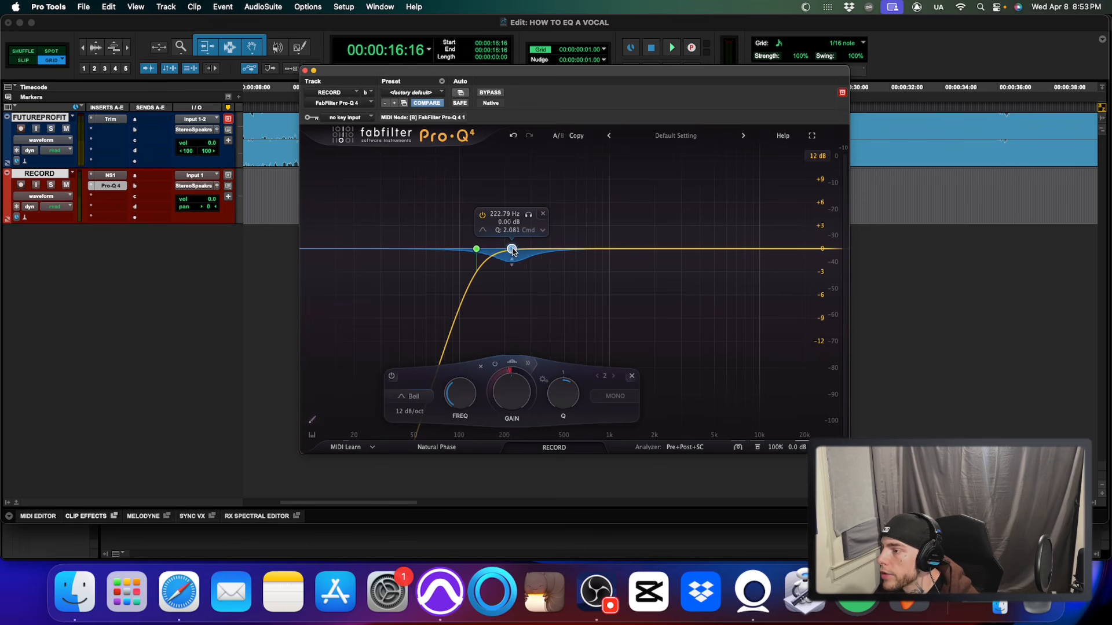
scroll(513, 252, up, 5)
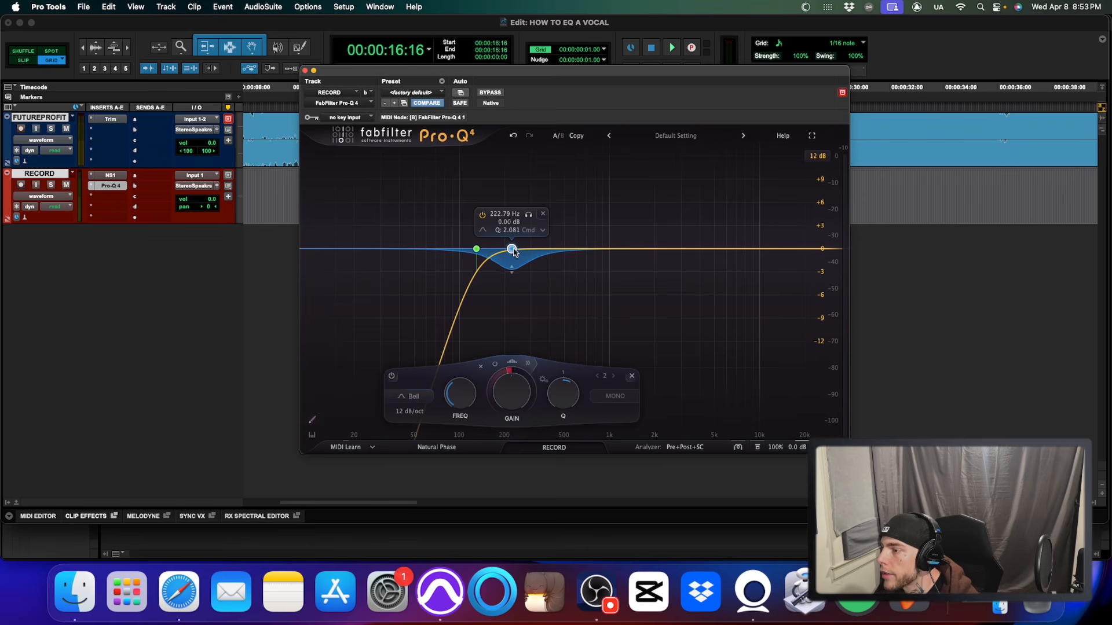
scroll(513, 251, down, 2)
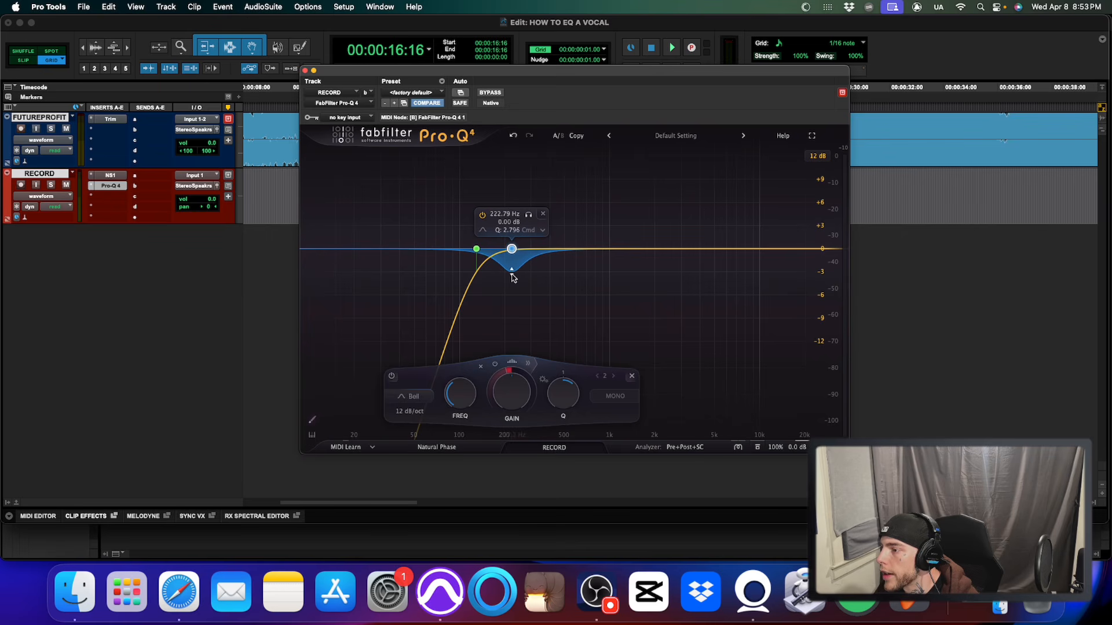
scroll(513, 276, up, 1)
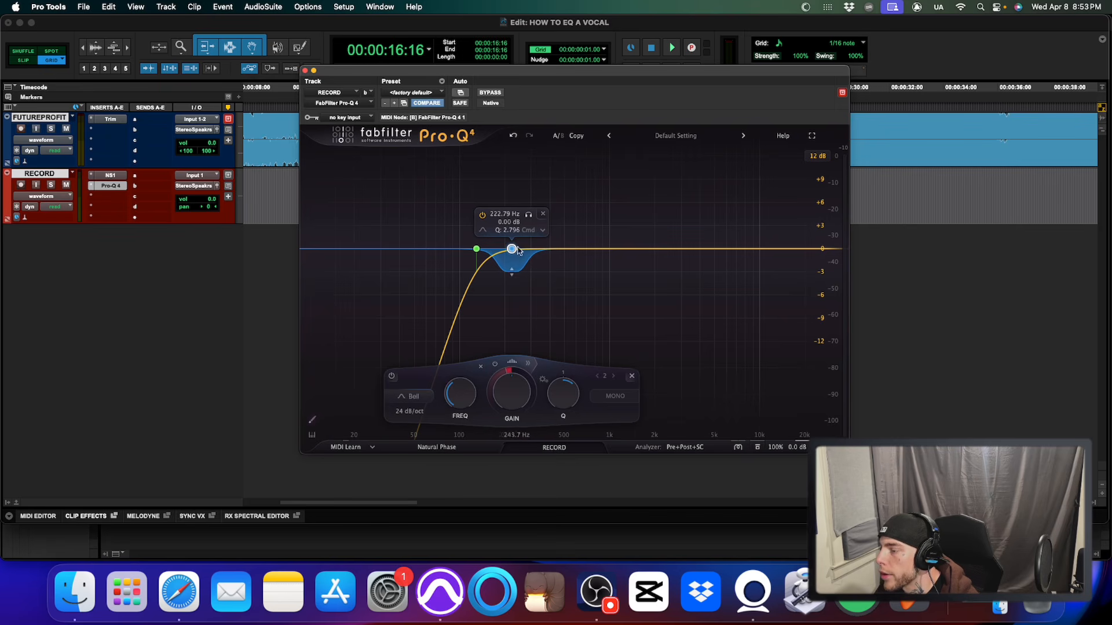
Solo-sweep the second band to about 244 Hz during playback, and audition the vocal with the full EQ.
click(528, 215)
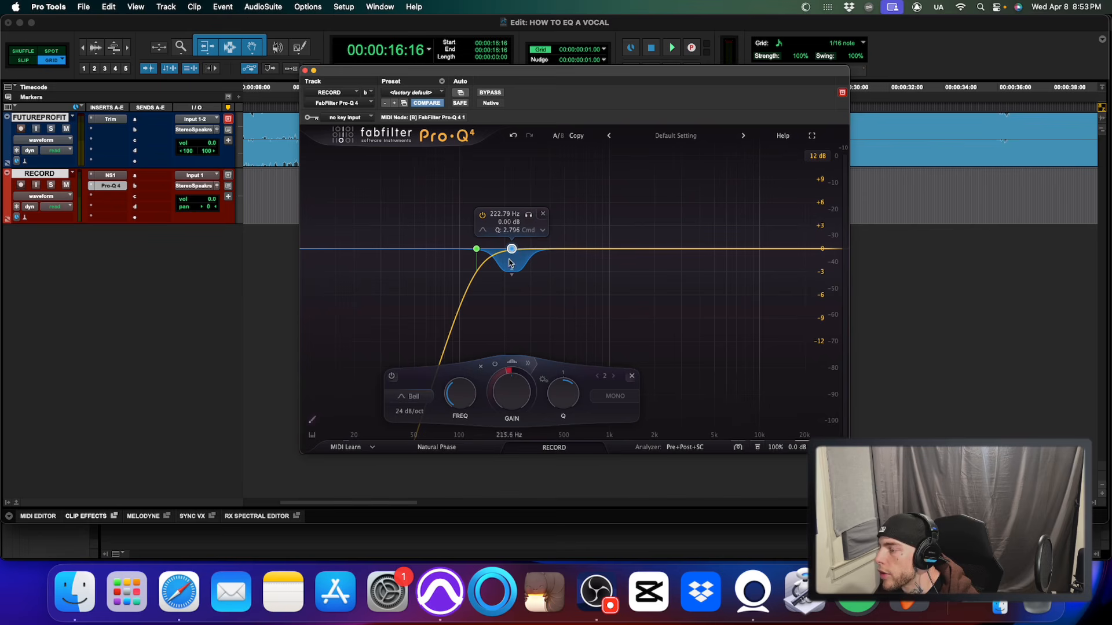
click(528, 215)
key(space)
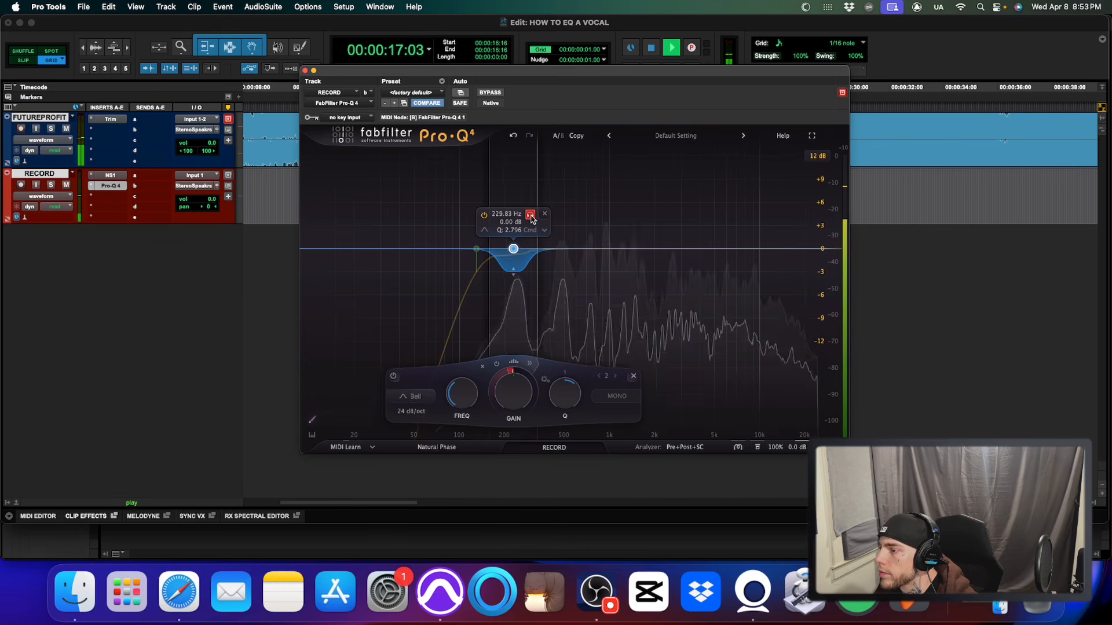
drag(527, 217, 535, 220)
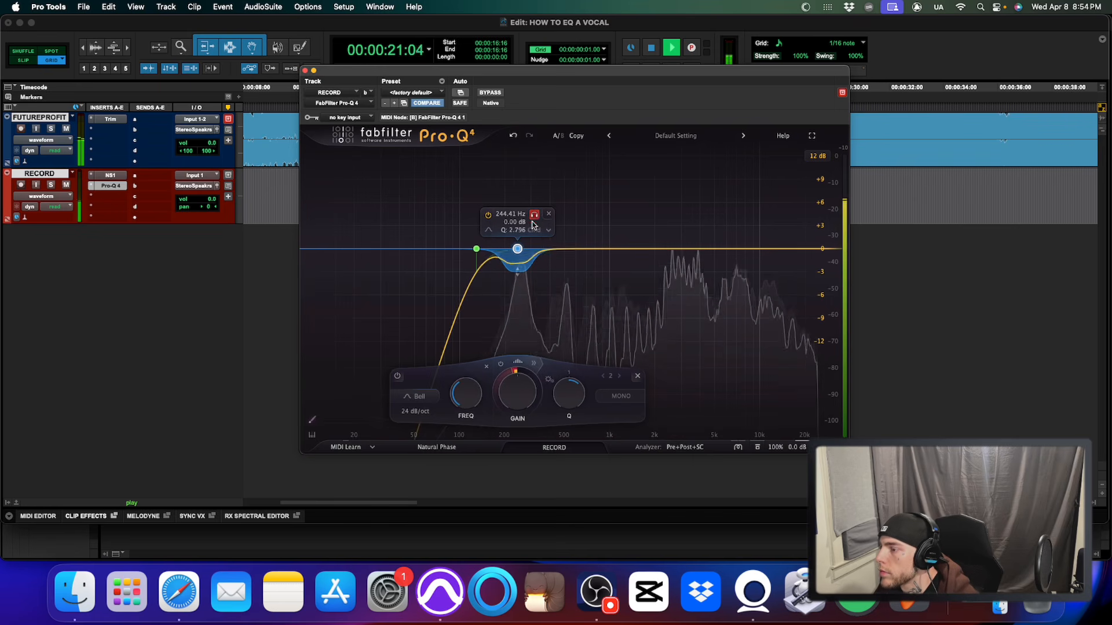
key(space)
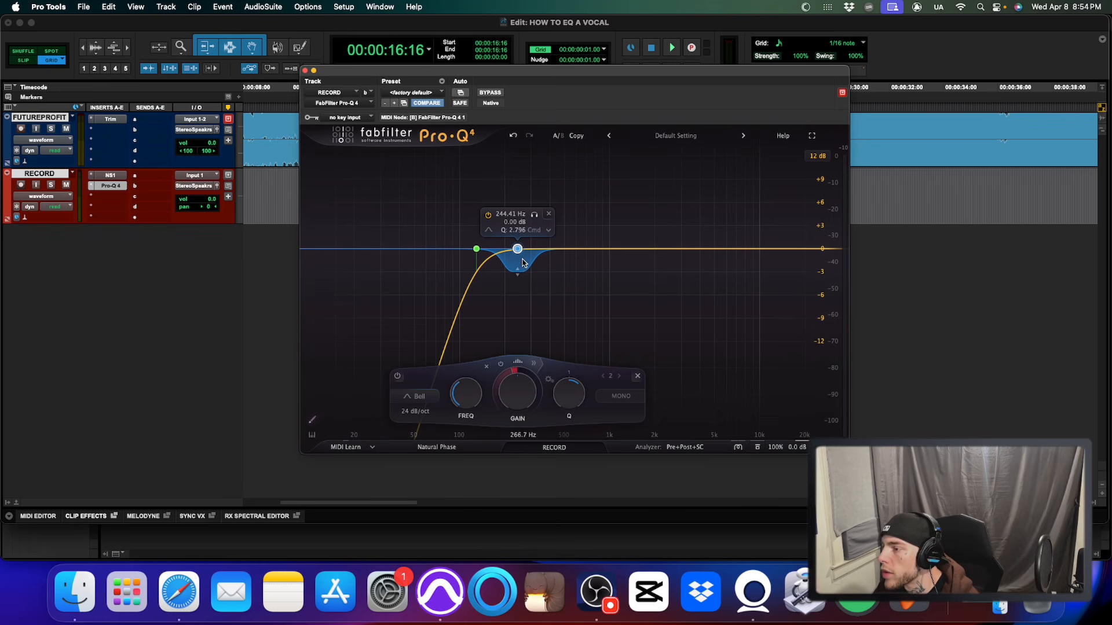
key(space)
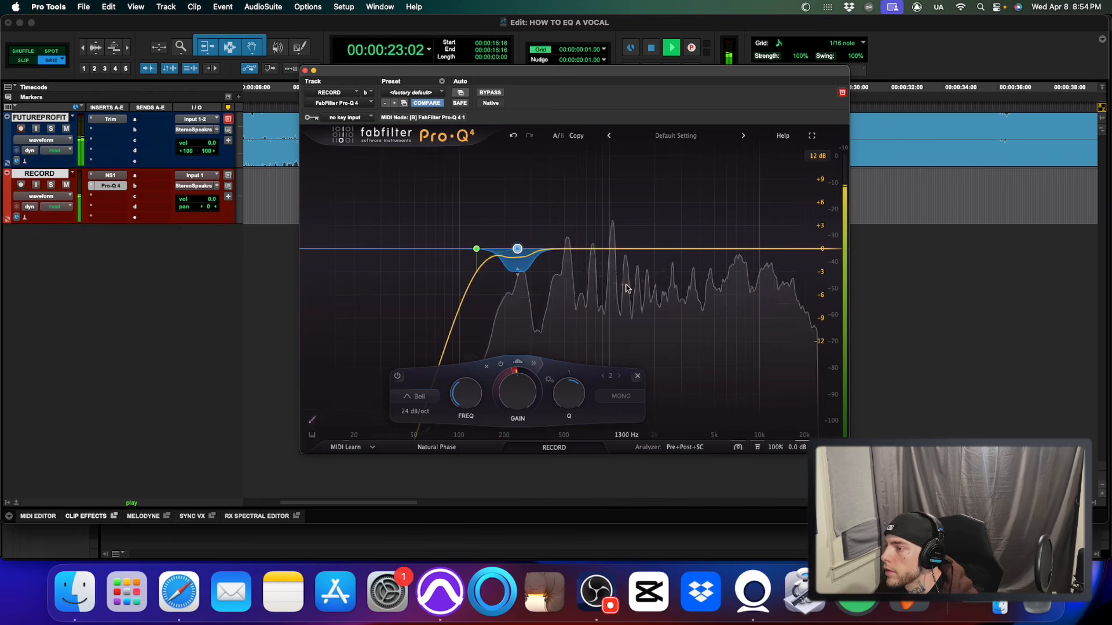
key(space)
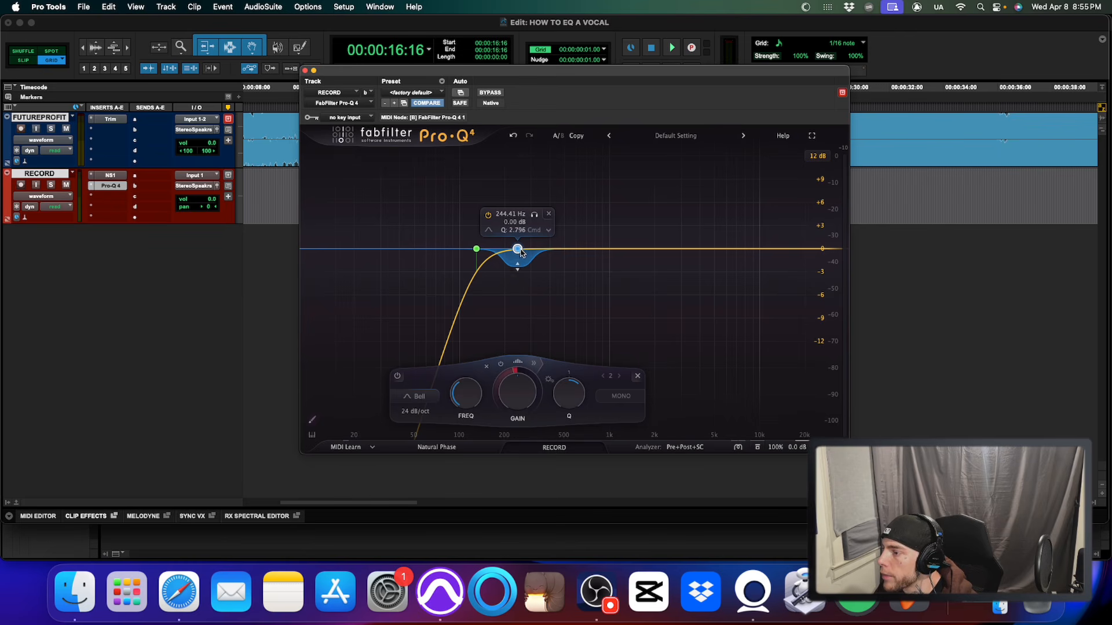
Lower the second band's gain to about -1.5 dB while auditioning, and narrow its Q to about 3.0.
drag(527, 393, 523, 417)
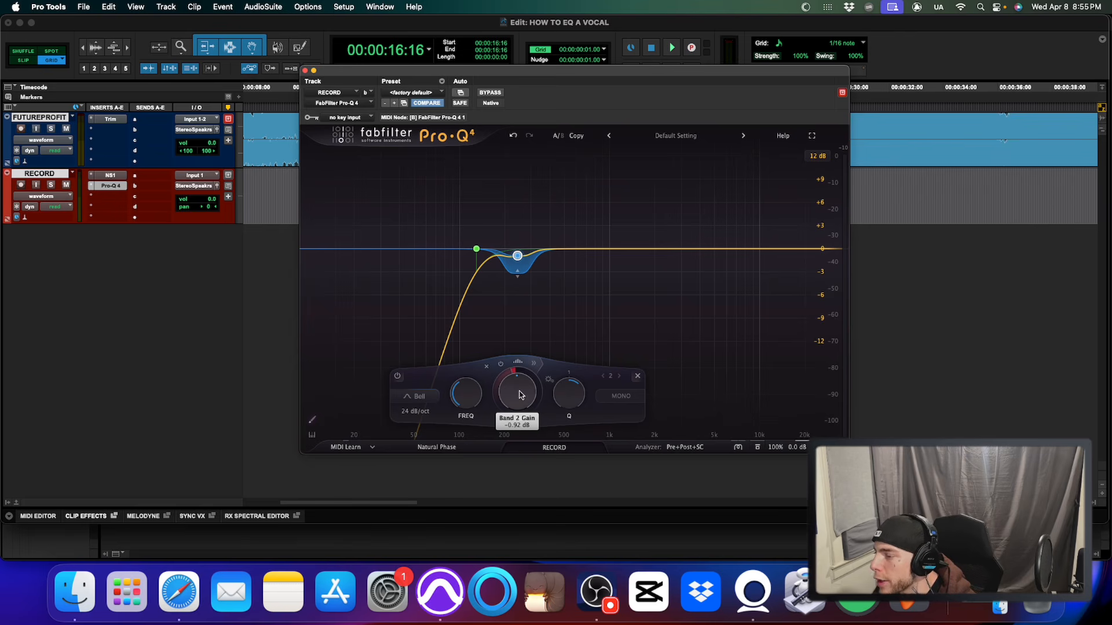
drag(520, 394, 519, 396)
key(space)
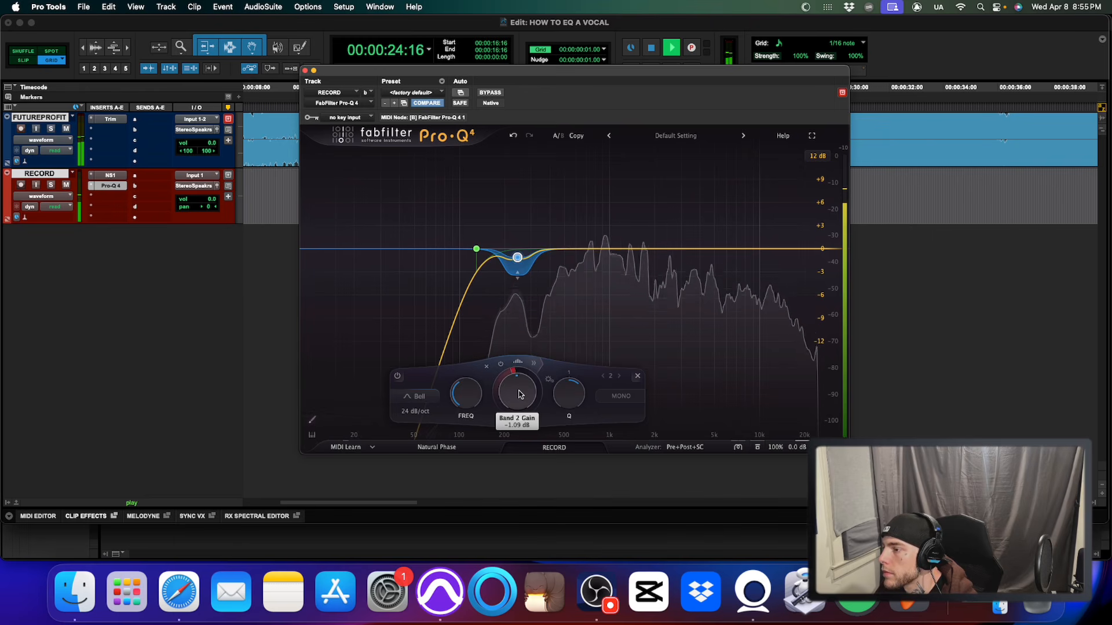
key(space)
mouse_move(517, 301)
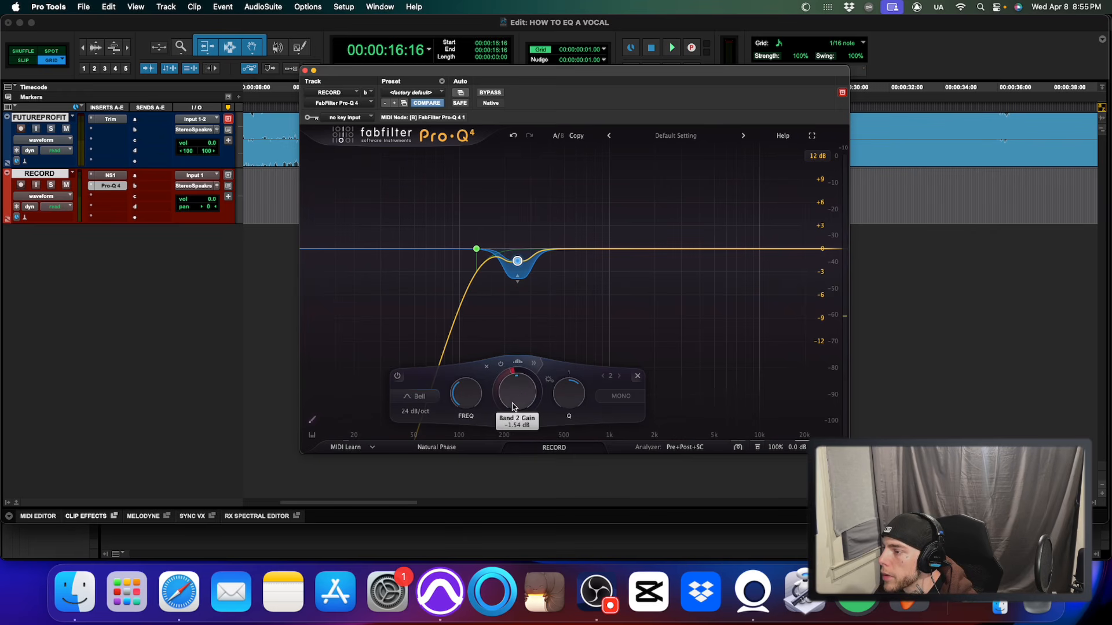
key(space)
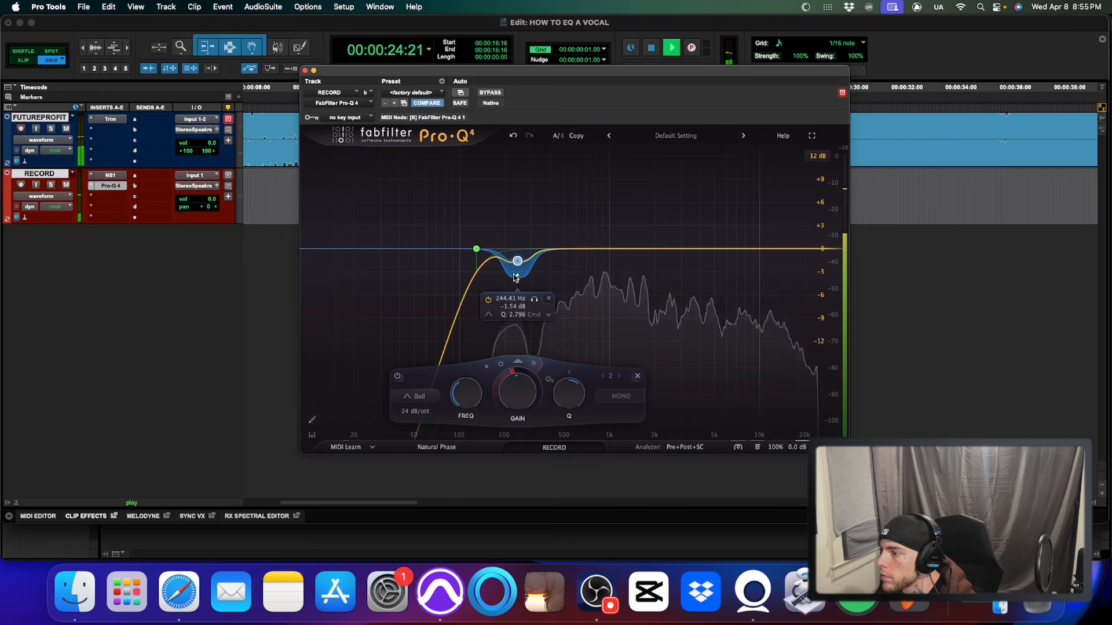
key(space)
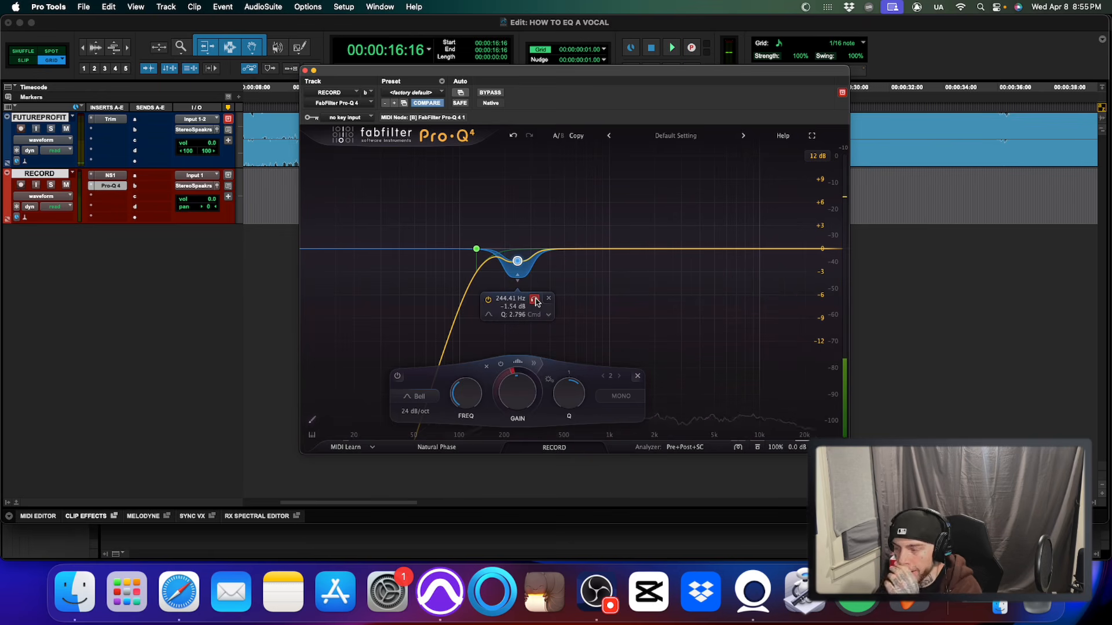
scroll(557, 252, up, 1)
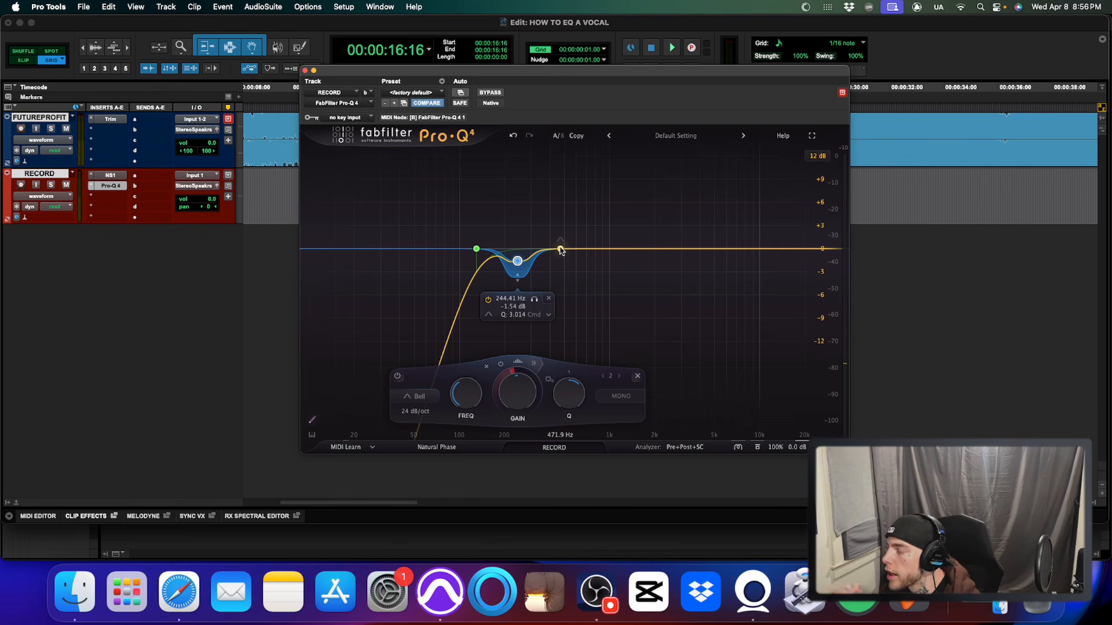
Add a third bell band at about 472 Hz and solo-sweep it to about 477 Hz during playback.
click(561, 250)
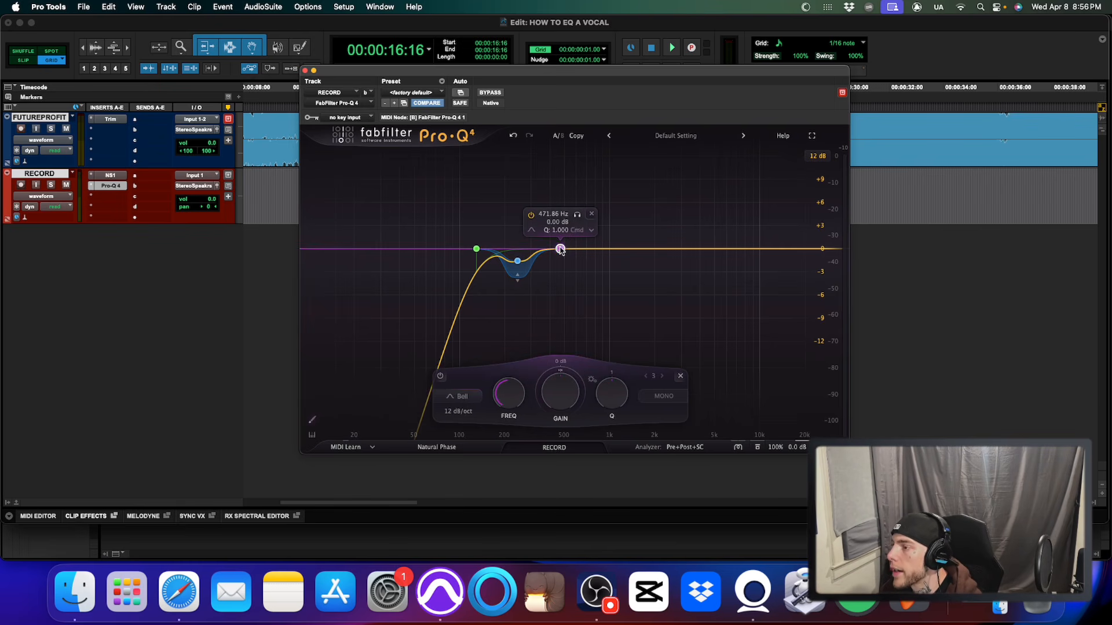
click(577, 214)
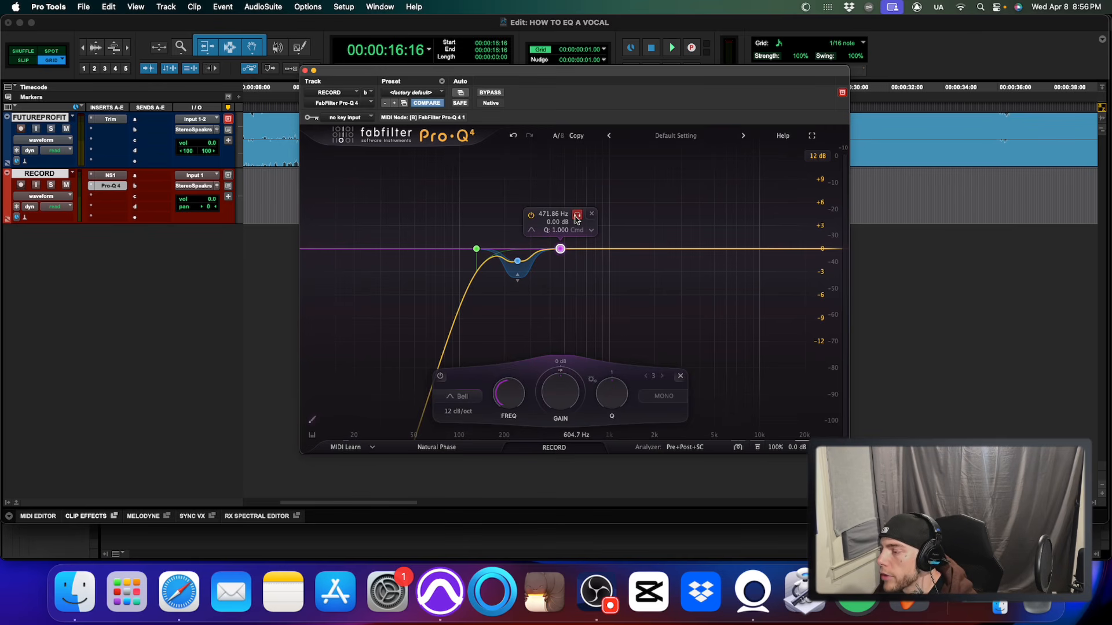
key(space)
drag(577, 216, 575, 214)
key(space)
key(space)
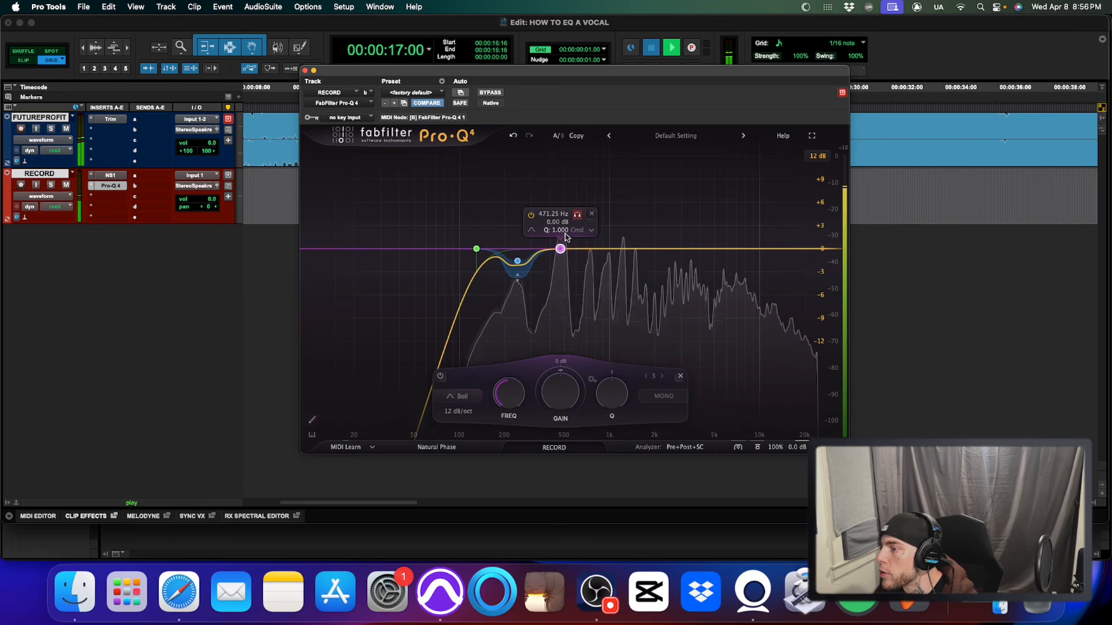
key(space)
key(space)
drag(577, 215, 582, 220)
key(space)
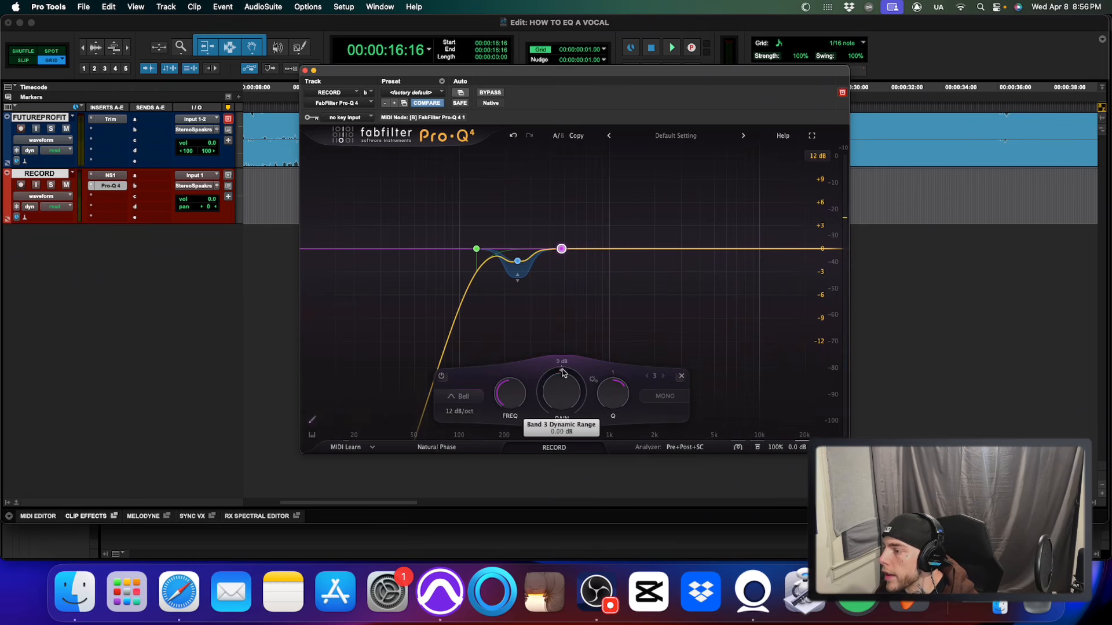
Set the third band's dynamic range to about -3.6 dB, with a 24 dB/oct slope and a Q of about 3.2.
drag(563, 372, 563, 415)
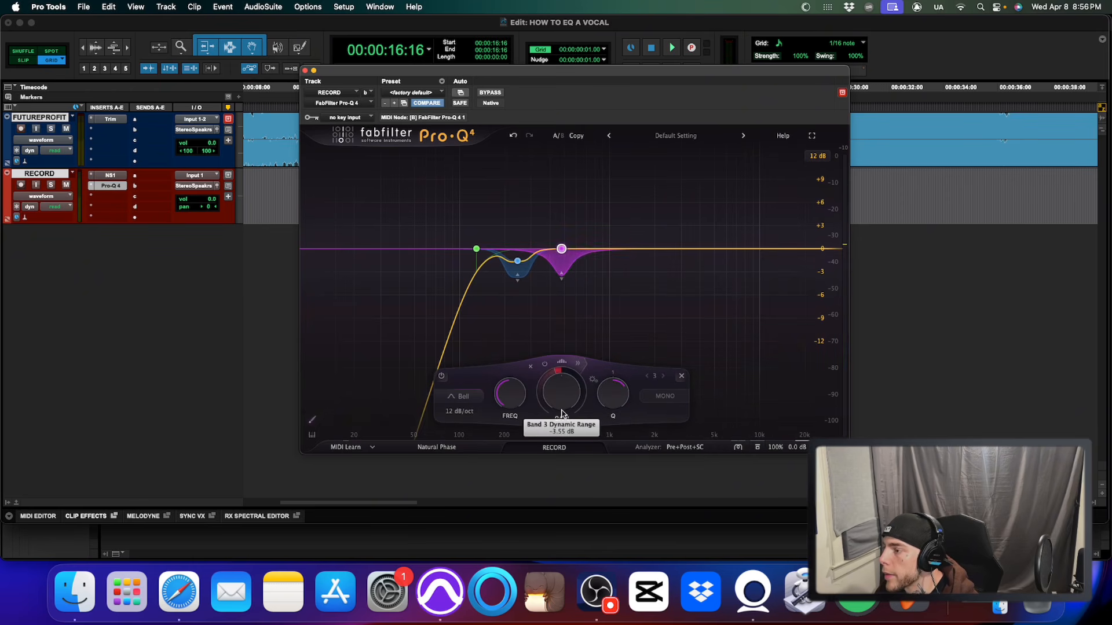
alt+shift+click(564, 278)
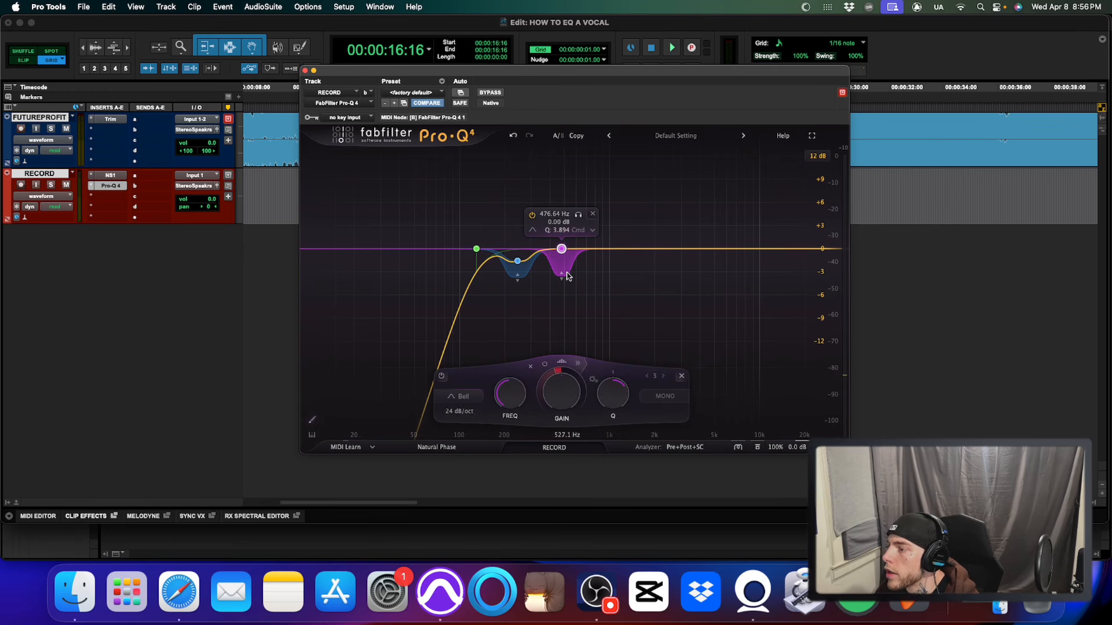
scroll(567, 276, down, 2)
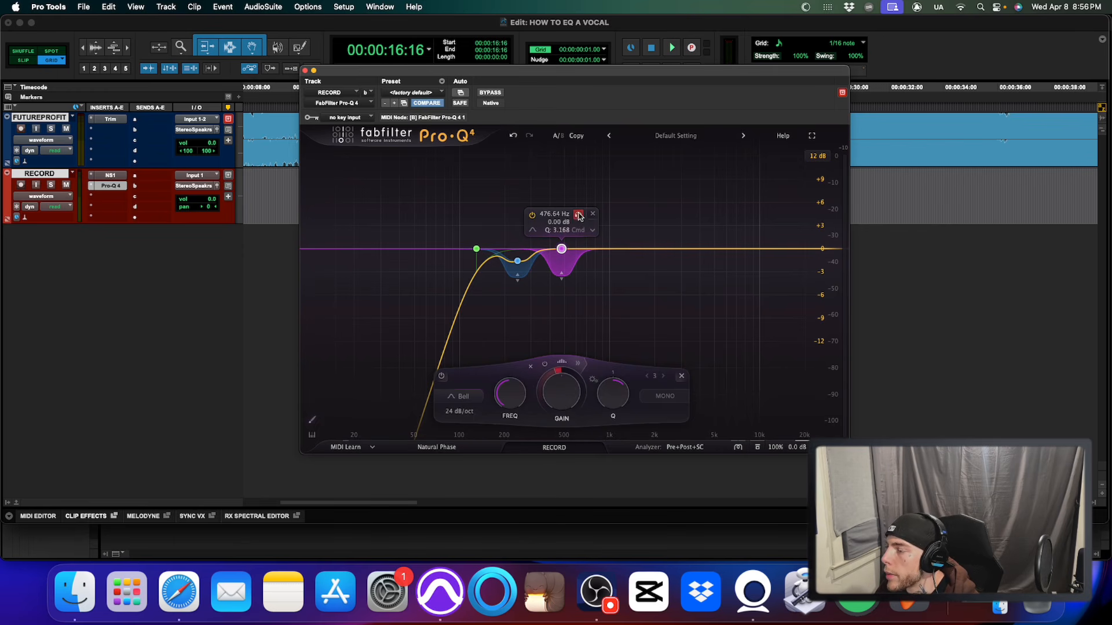
Solo-sweep the third band to about 493 Hz, ease its dynamic range to about -3 dB, and audition the full vocal.
key(space)
drag(579, 219, 583, 220)
key(space)
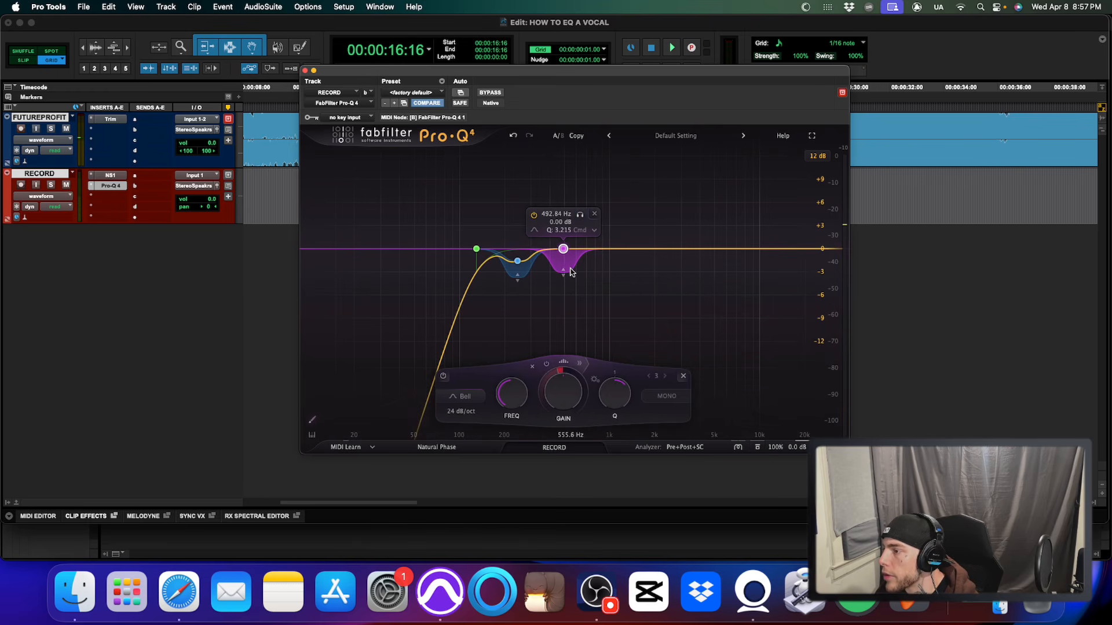
key(space)
drag(581, 220, 582, 221)
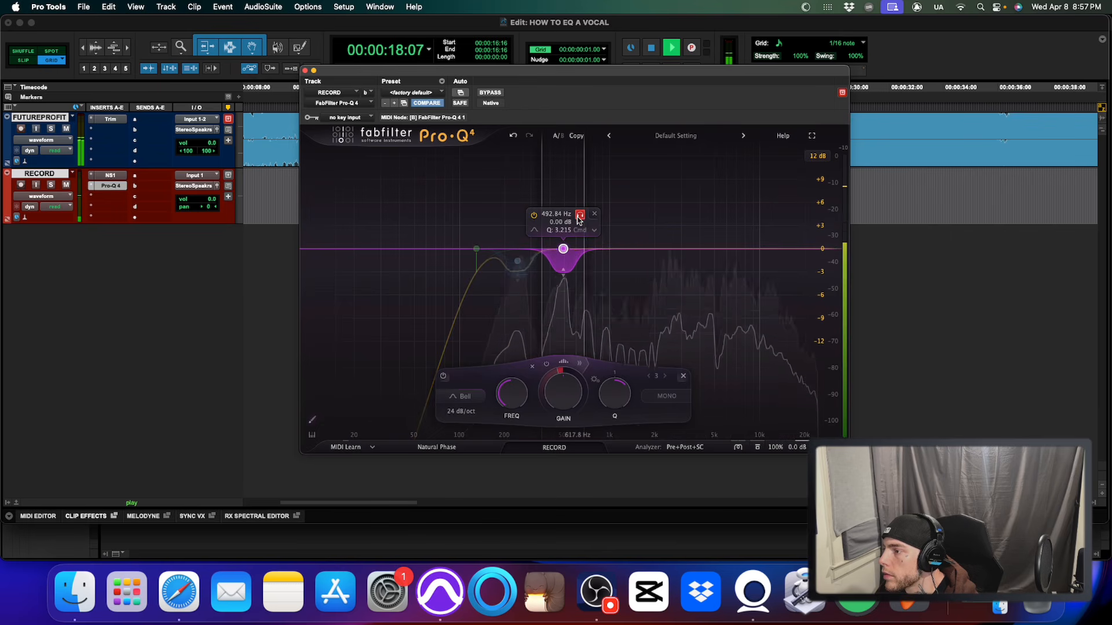
click(578, 219)
key(space)
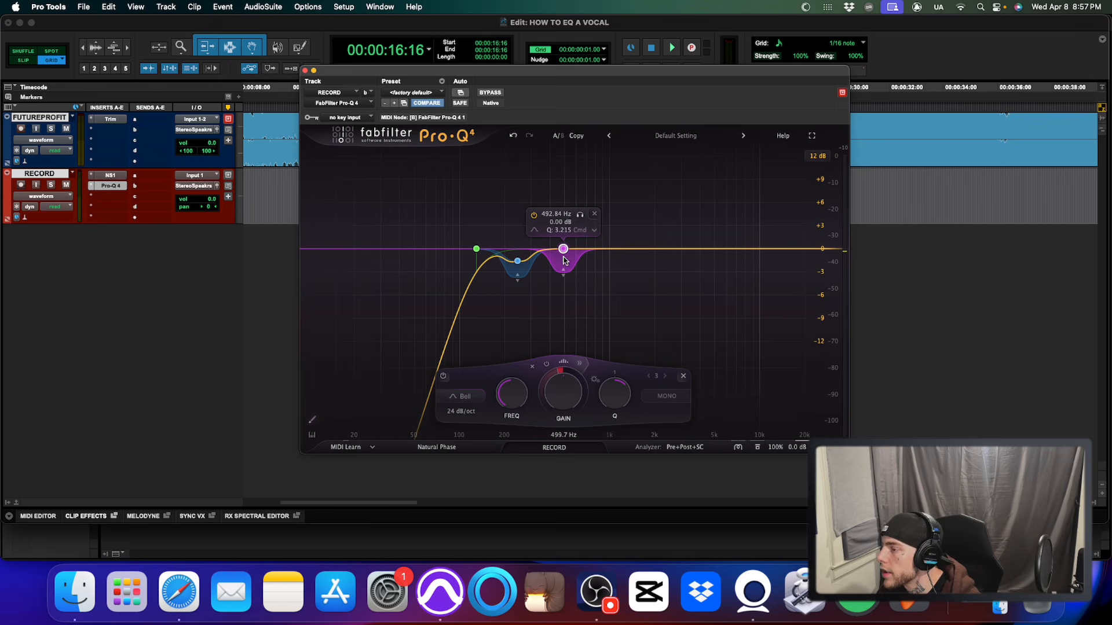
key(space)
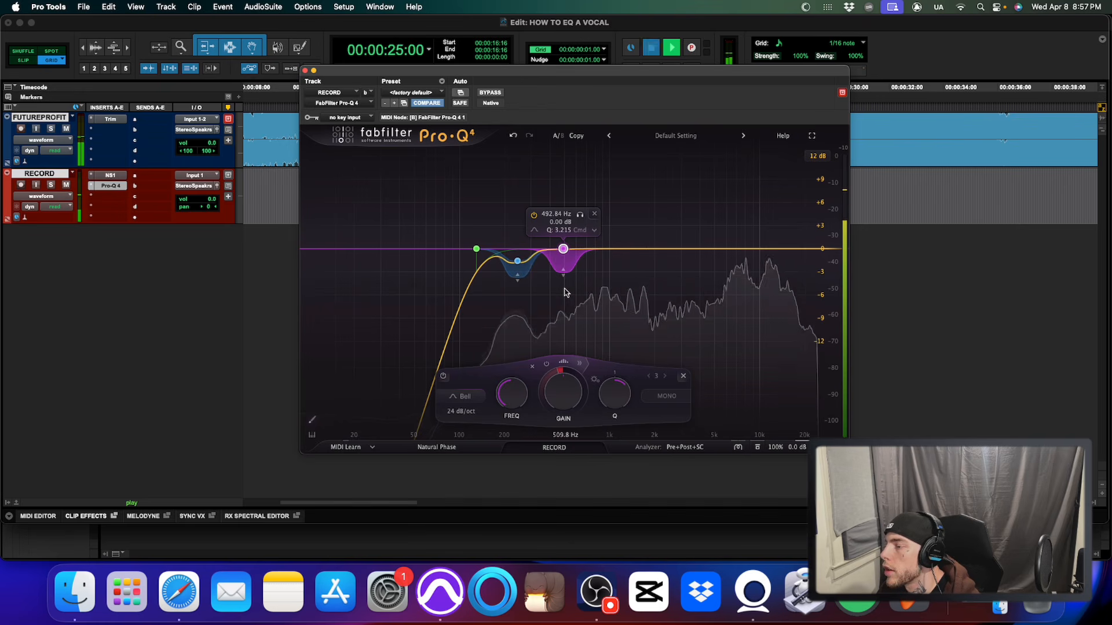
key(space)
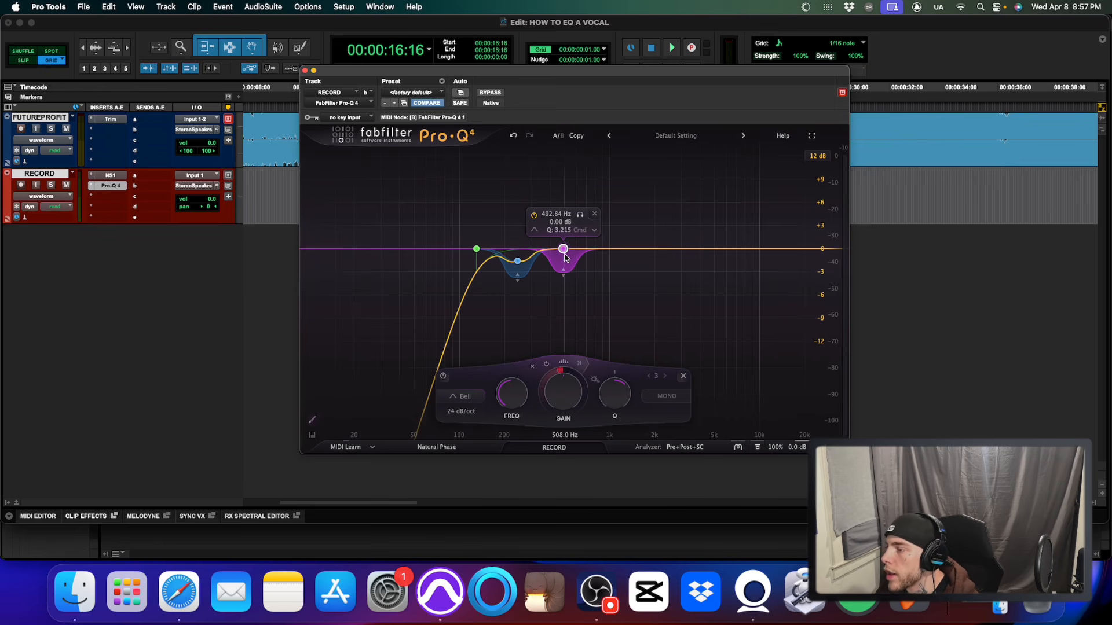
Lower the third band's gain to about -0.4 dB and audition the band soloed and in the full EQ.
drag(564, 396, 565, 407)
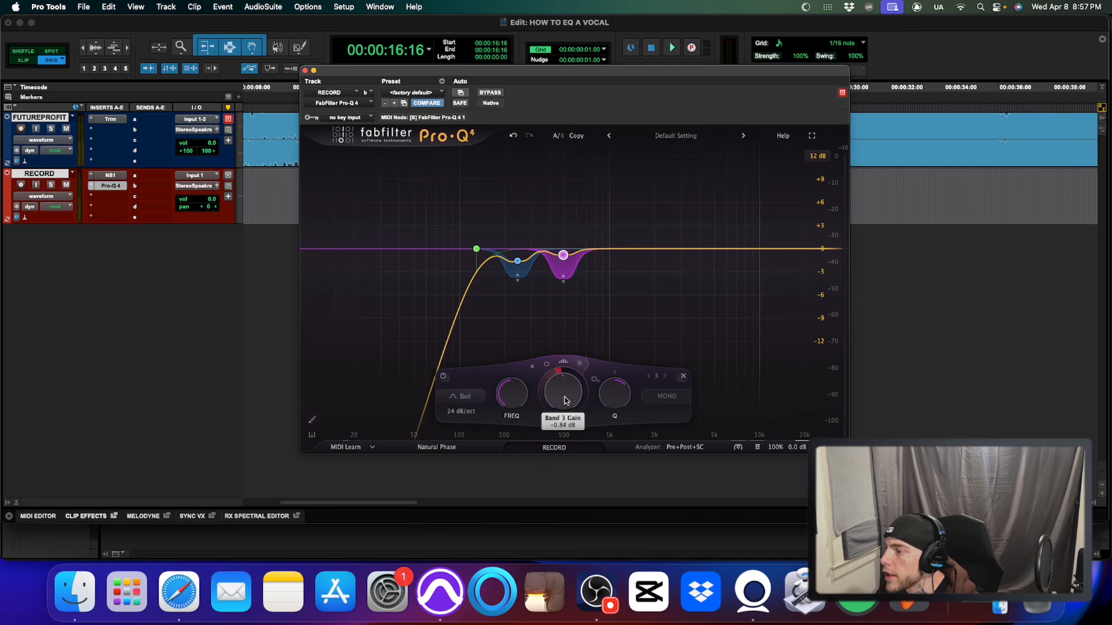
key(space)
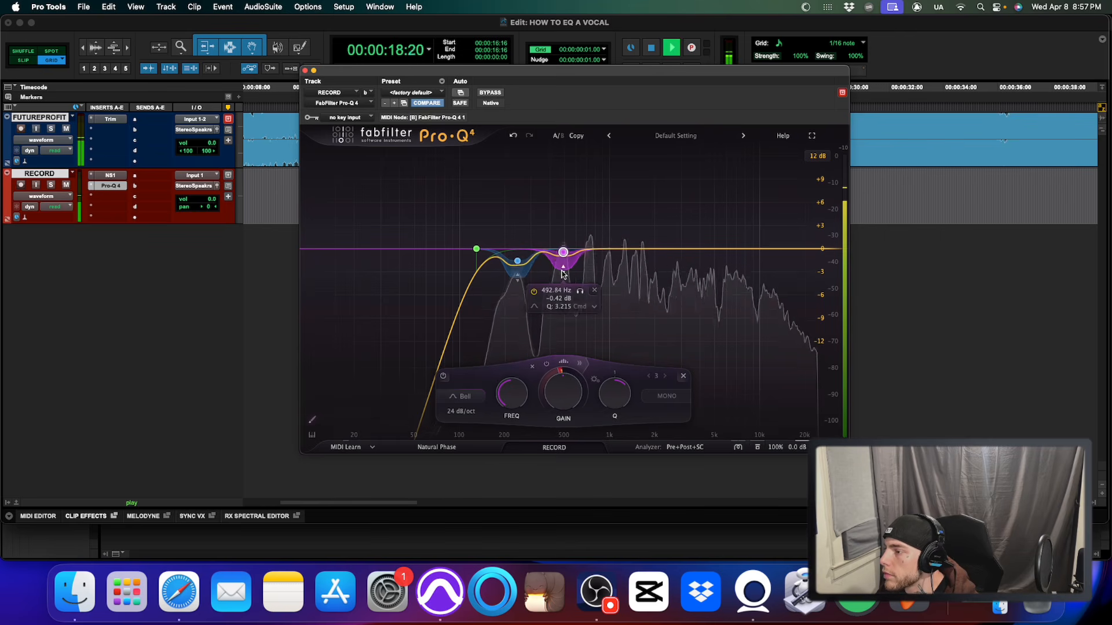
click(581, 298)
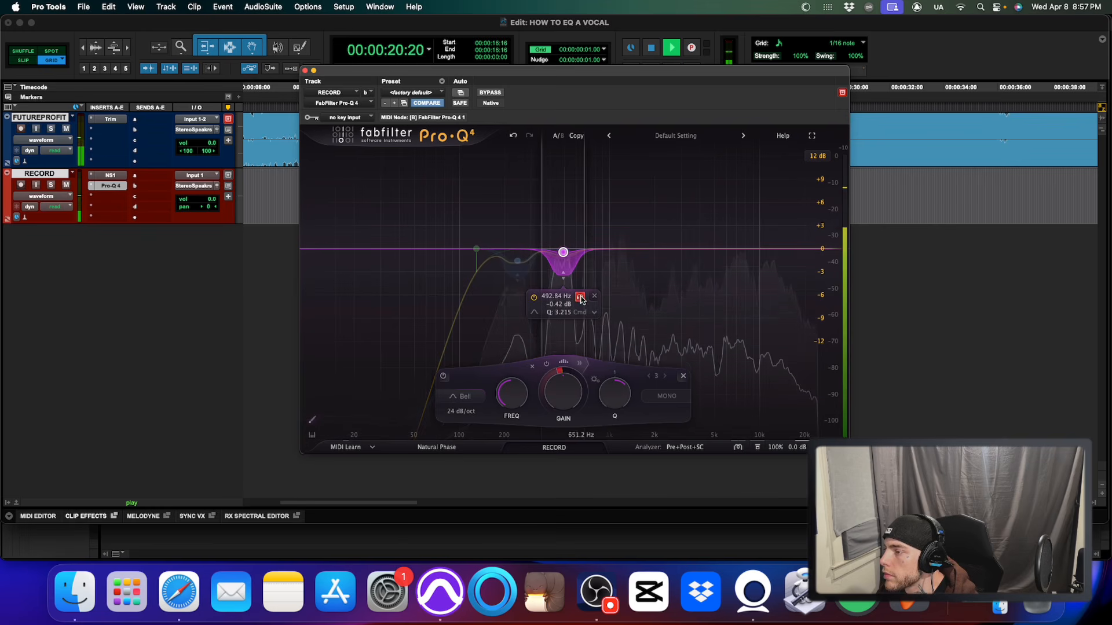
key(space)
key(space)
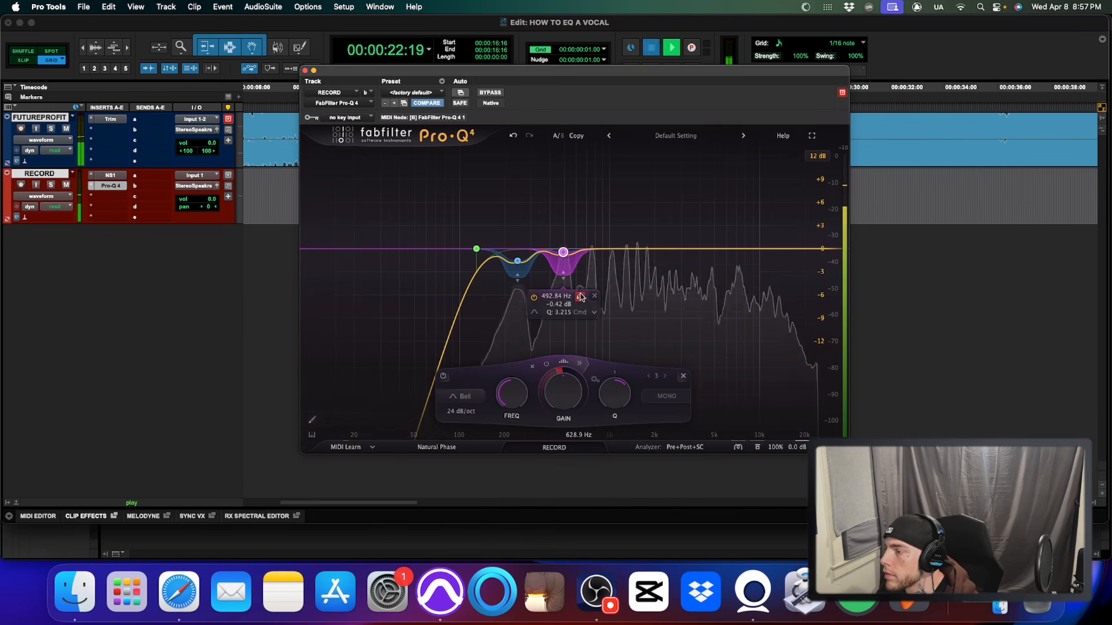
key(space)
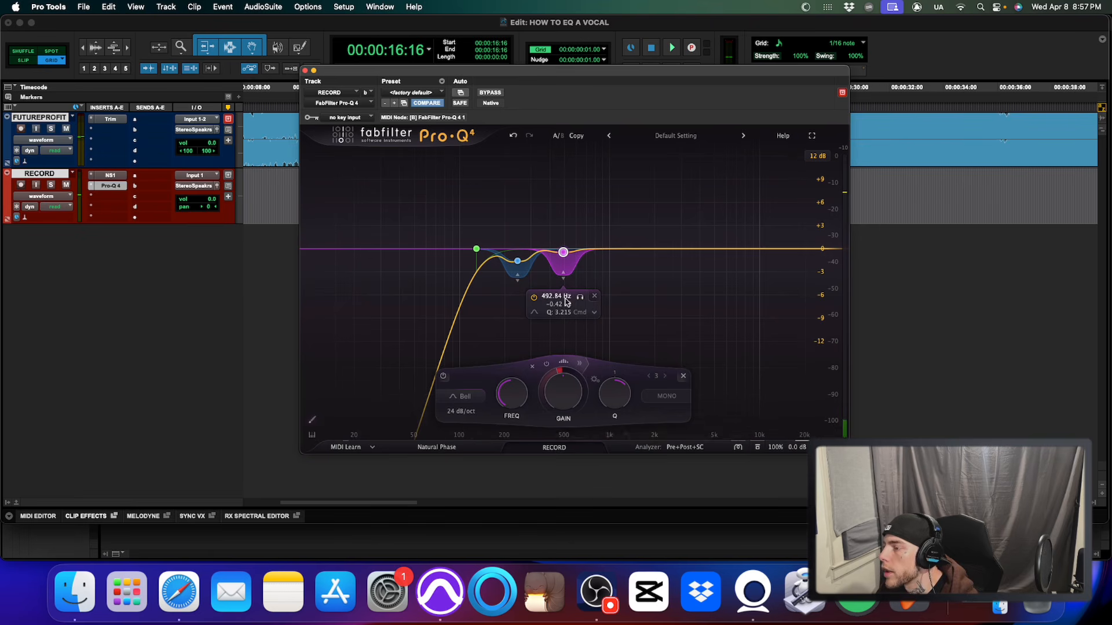
Add a fourth bell band at about 850 Hz and solo-sweep it to a slightly lower frequency during playback.
click(599, 249)
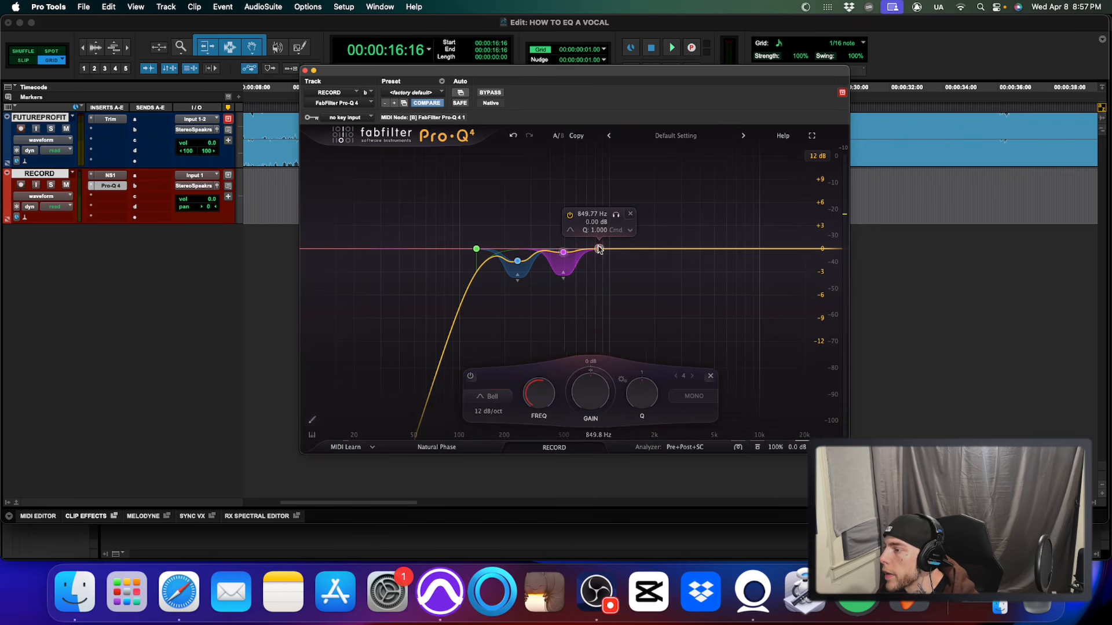
key(space)
drag(619, 217, 612, 212)
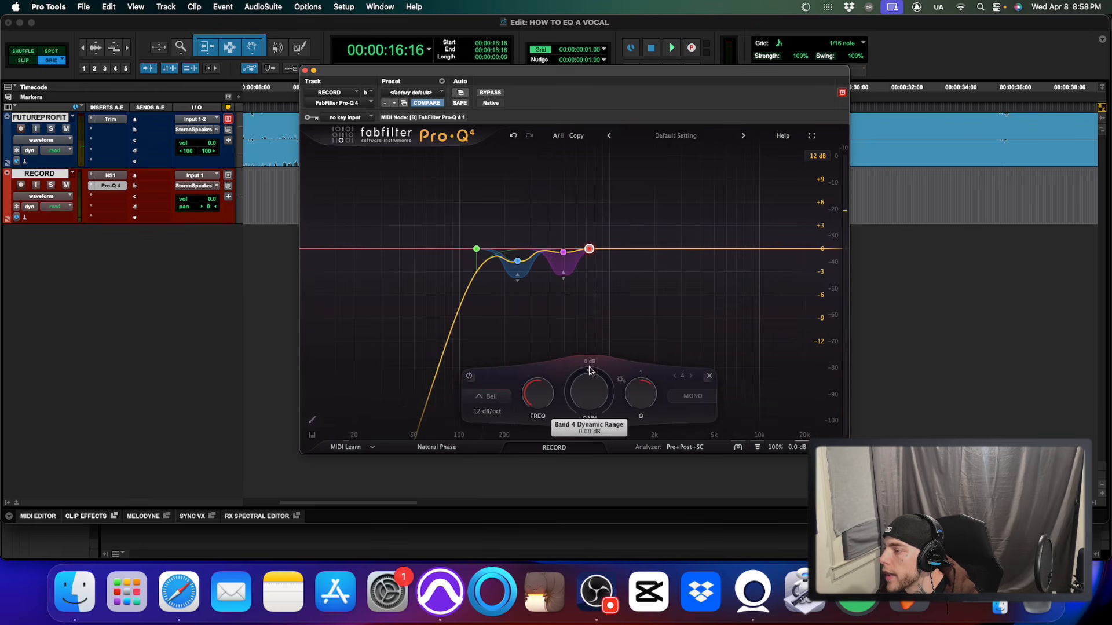
Give the fourth band a downward dynamic range, with a 24 dB/oct slope and a Q of about 4.8.
drag(590, 370, 590, 408)
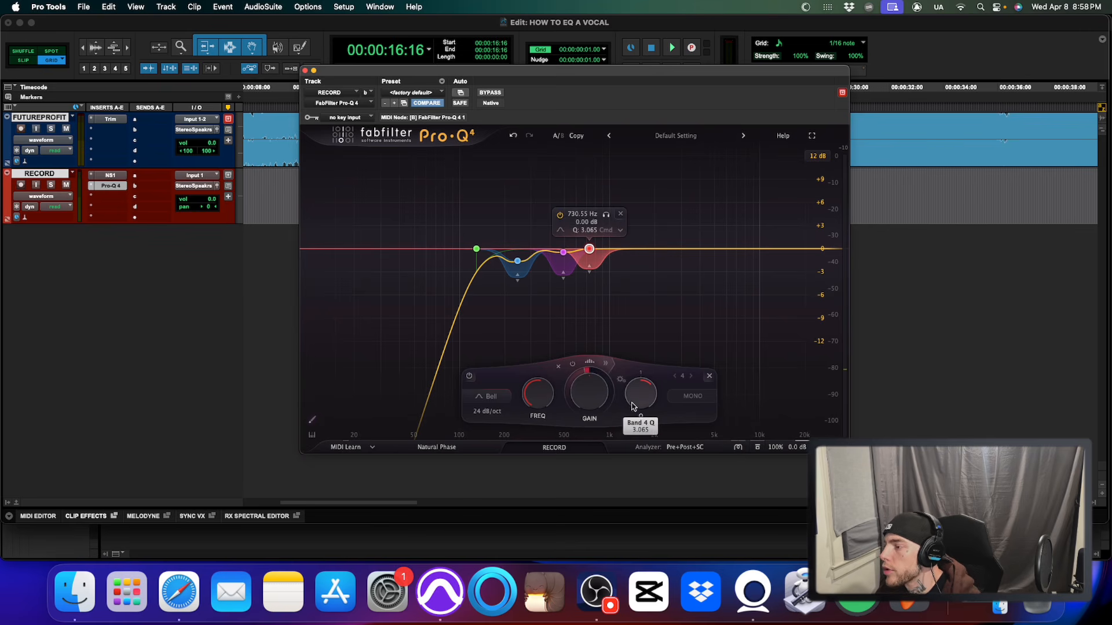
drag(631, 402, 634, 392)
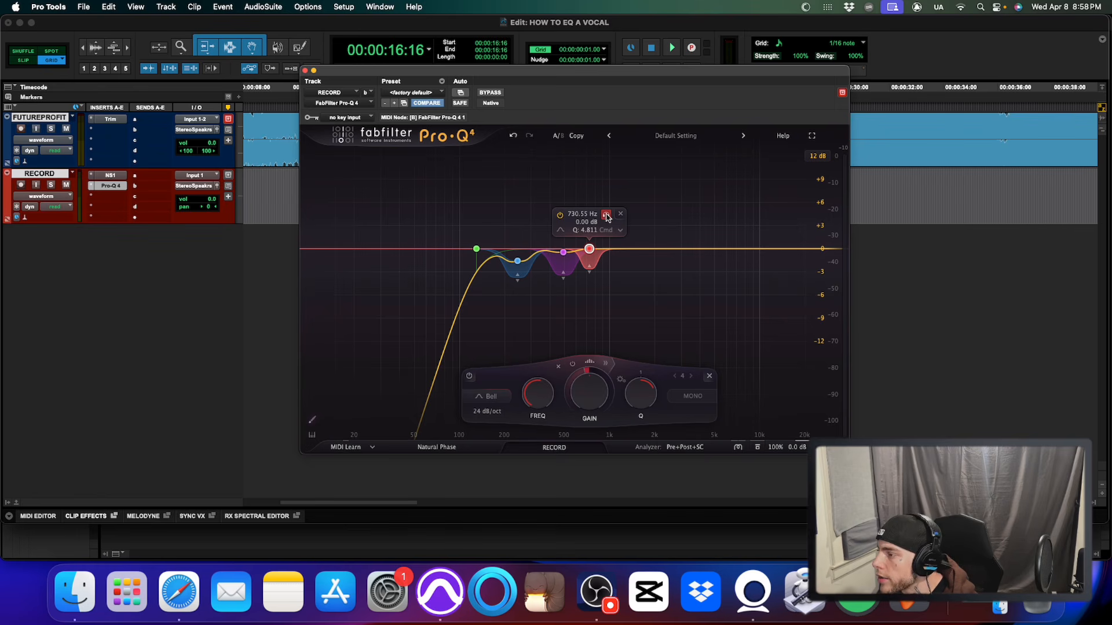
Try a narrow boosted fifth bell band at about 2.1 kHz, sweeping it lower to demonstrate hunting for resonances.
click(659, 245)
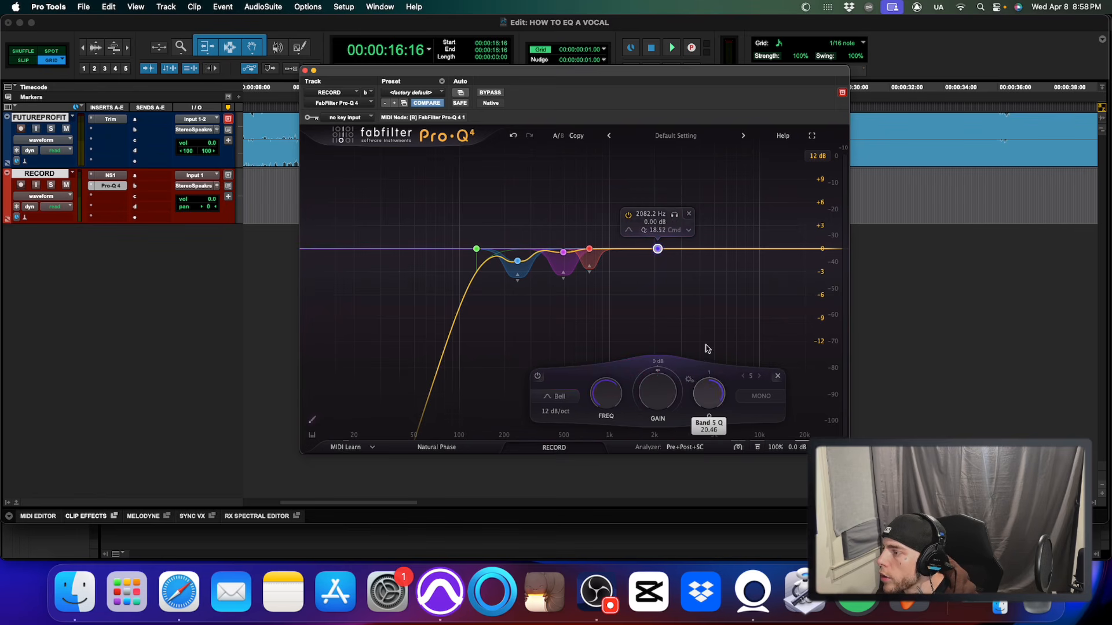
drag(653, 404, 653, 320)
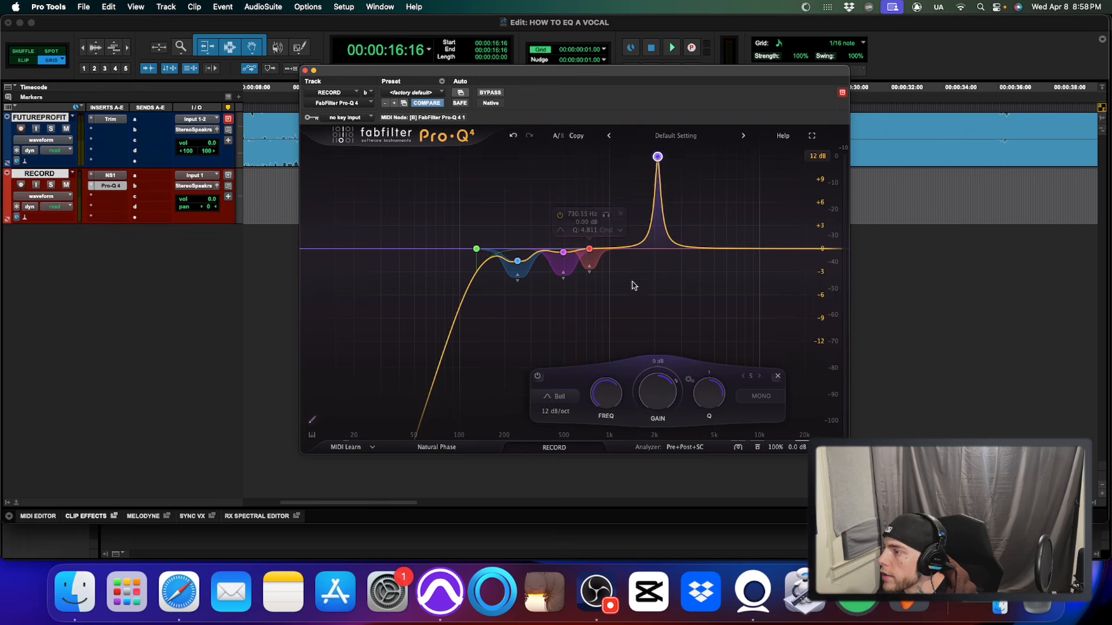
drag(606, 384, 648, 406)
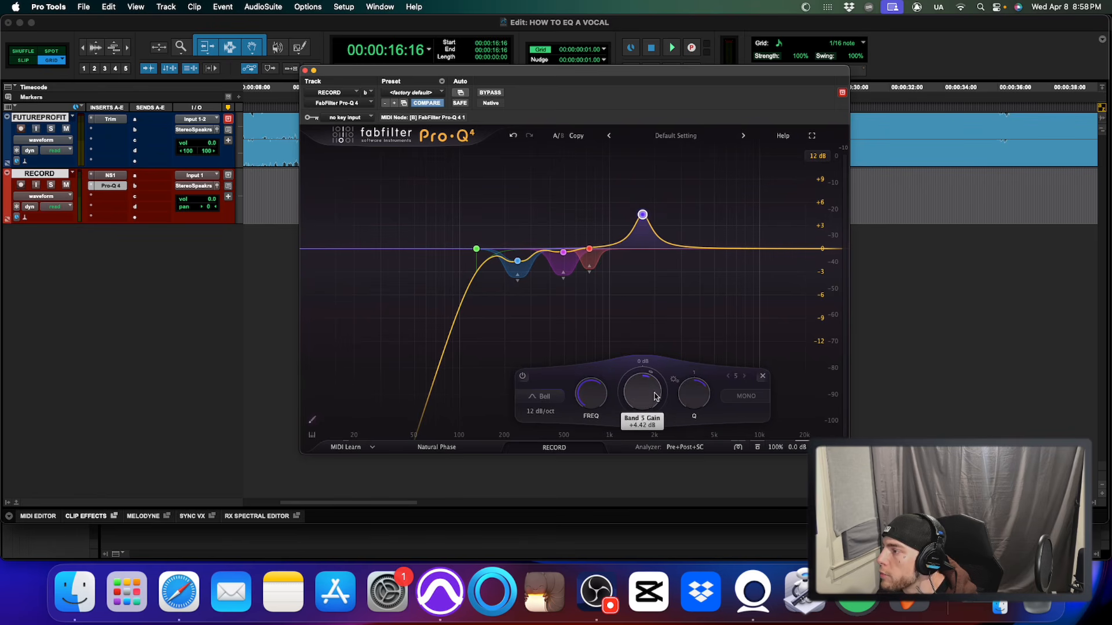
mouse_move(659, 188)
mouse_move(659, 183)
mouse_down()
mouse_move(708, 183)
mouse_move(649, 183)
mouse_move(778, 181)
mouse_move(654, 185)
mouse_up()
key(space)
key(space)
key(space)
key(space)
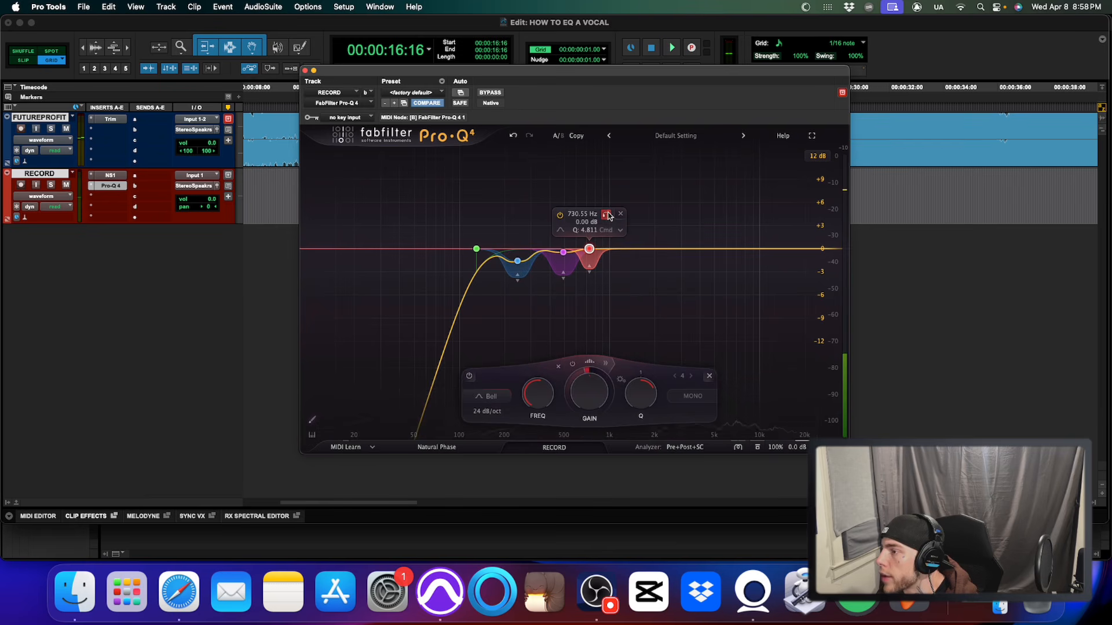
Audition the fourth band soloed and in the full EQ during playback.
key(space)
click(607, 215)
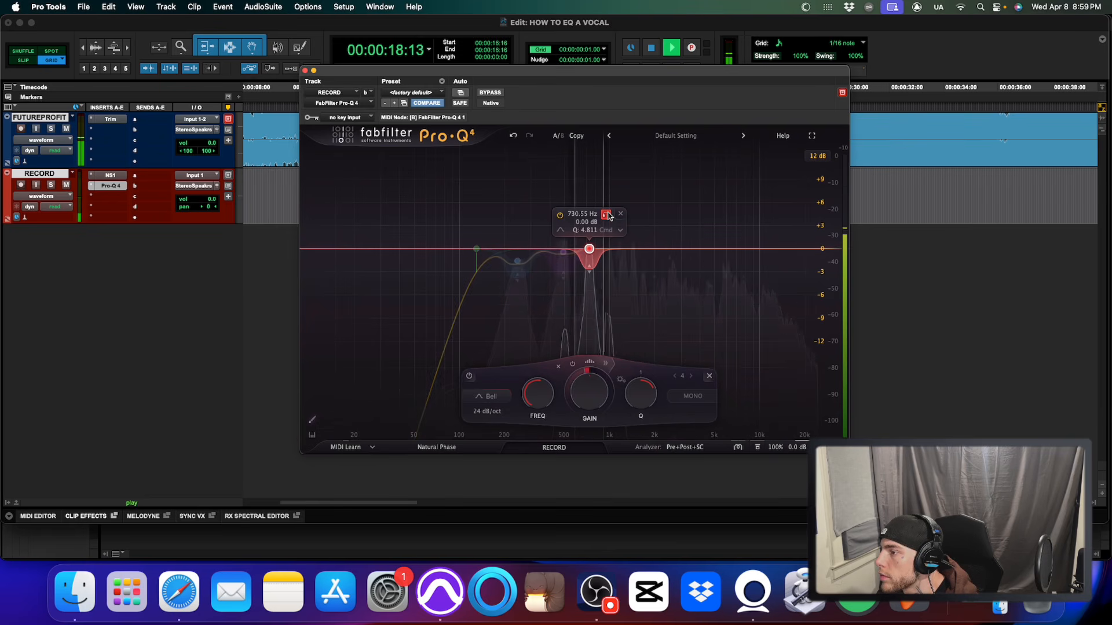
drag(609, 216, 604, 225)
key(space)
key(space)
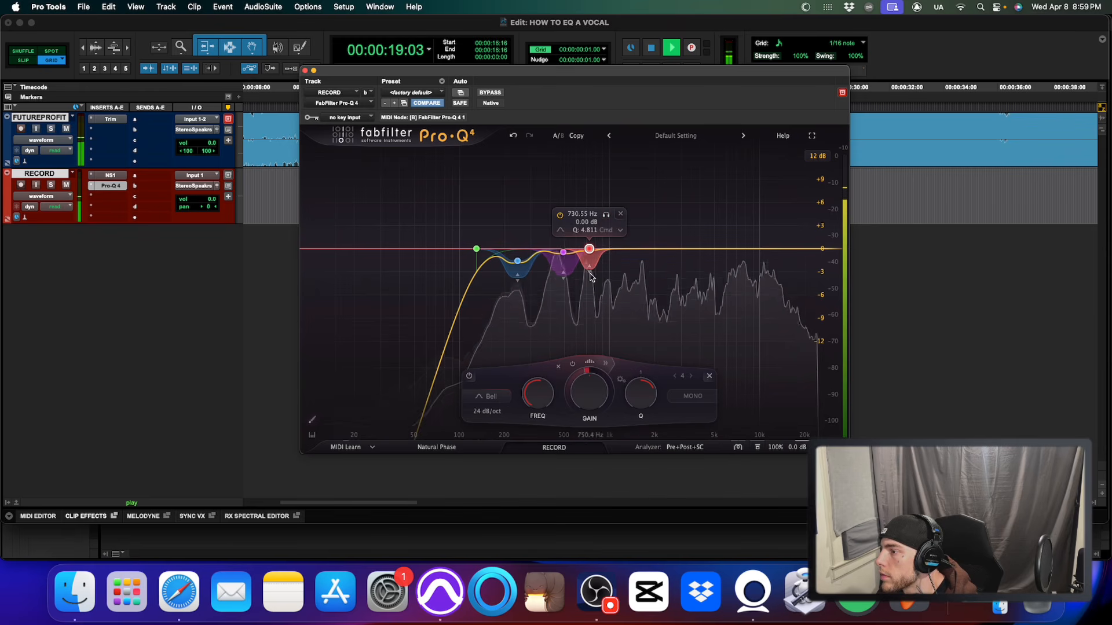
key(space)
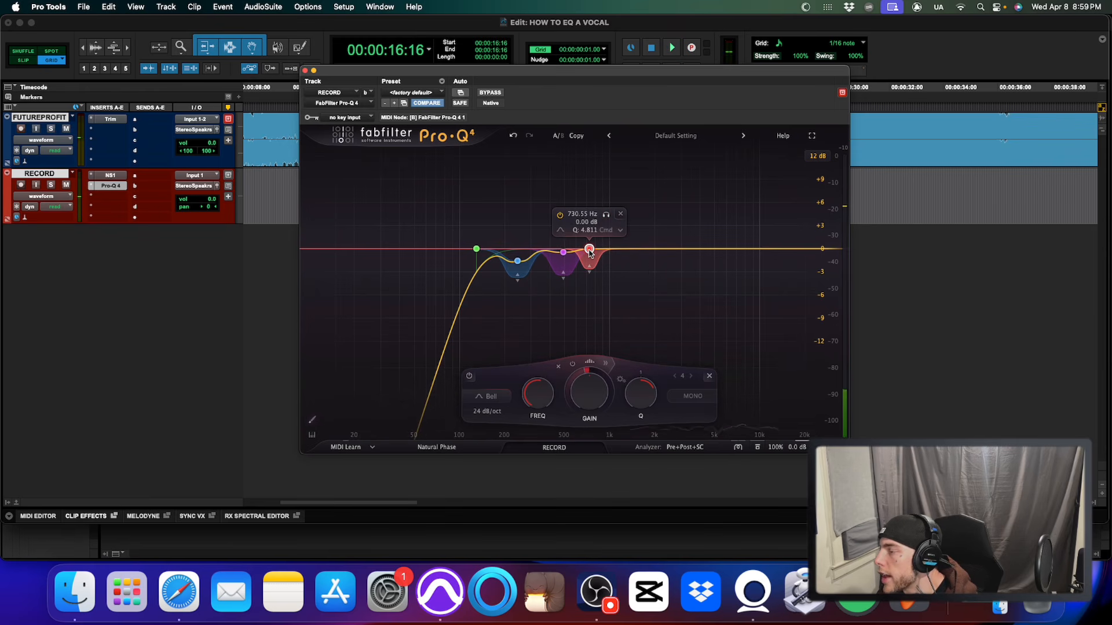
Add a fifth bell band, solo-sweep it down to about 1 kHz, and set its dynamic range to about -2.2 dB.
click(631, 249)
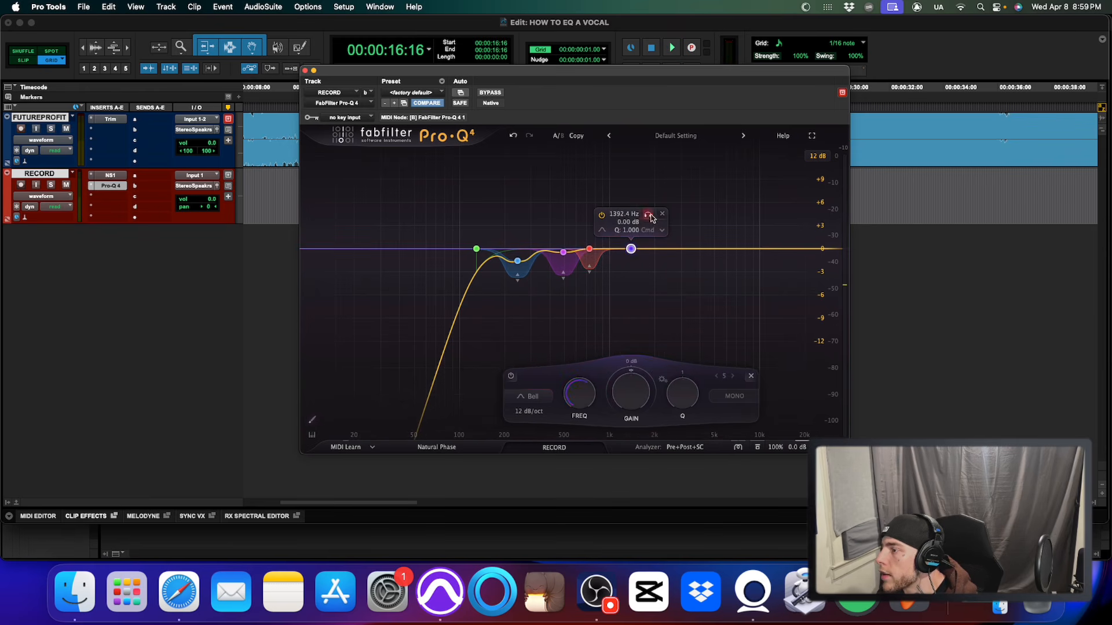
key(space)
drag(649, 216, 630, 211)
drag(661, 394, 621, 330)
key(space)
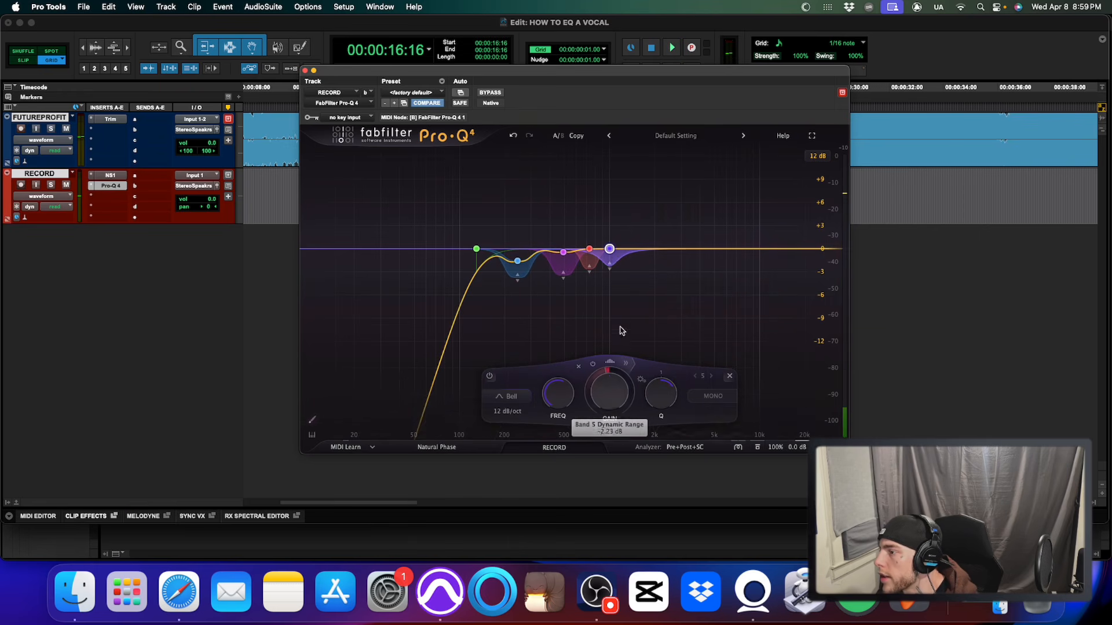
Narrow the fifth band to a Q of about 8.3 with a 24 dB/oct slope and solo-sweep it to about 979 Hz.
mouse_move(659, 396)
mouse_down()
mouse_move(654, 408)
mouse_move(661, 389)
mouse_up()
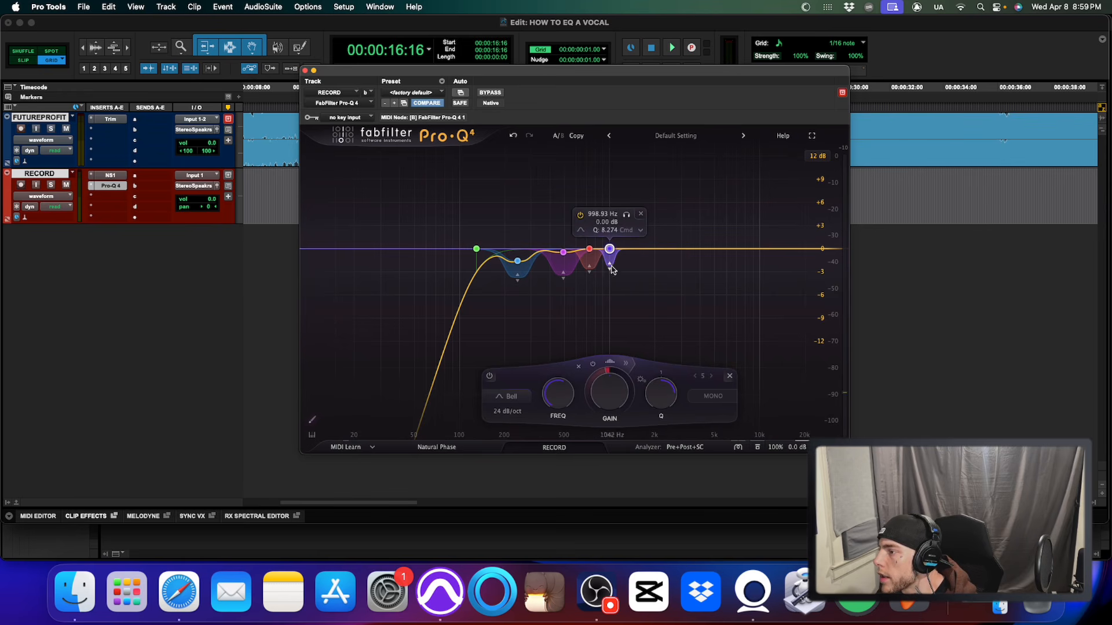
key(space)
drag(626, 215, 623, 219)
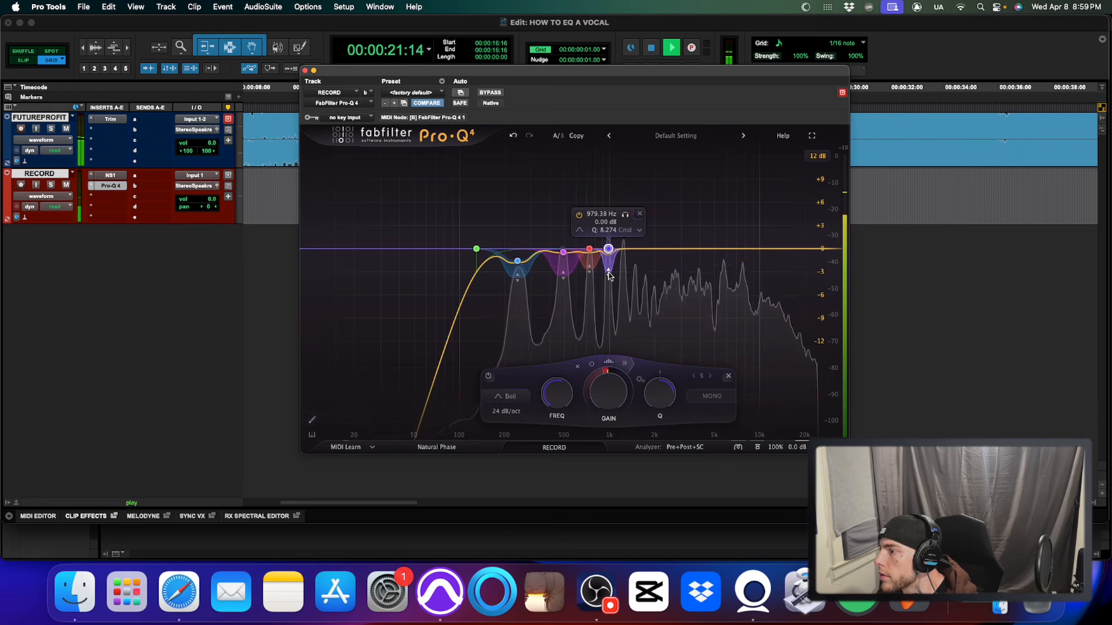
key(space)
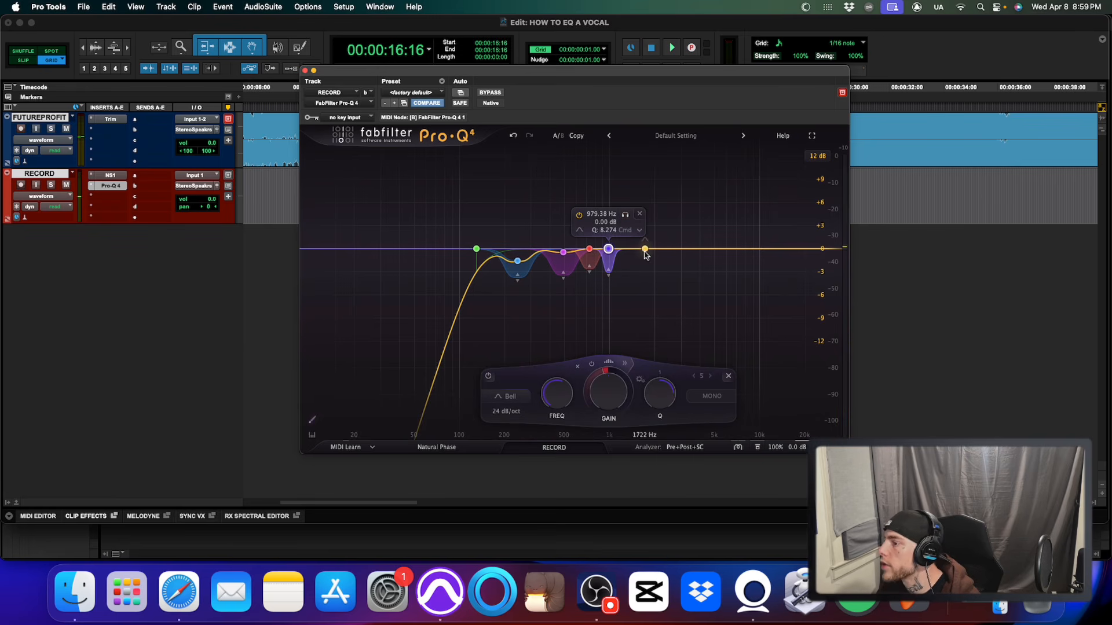
Add a sixth bell band near 2 kHz and solo-sweep it to about 1848 Hz during playback.
key(space)
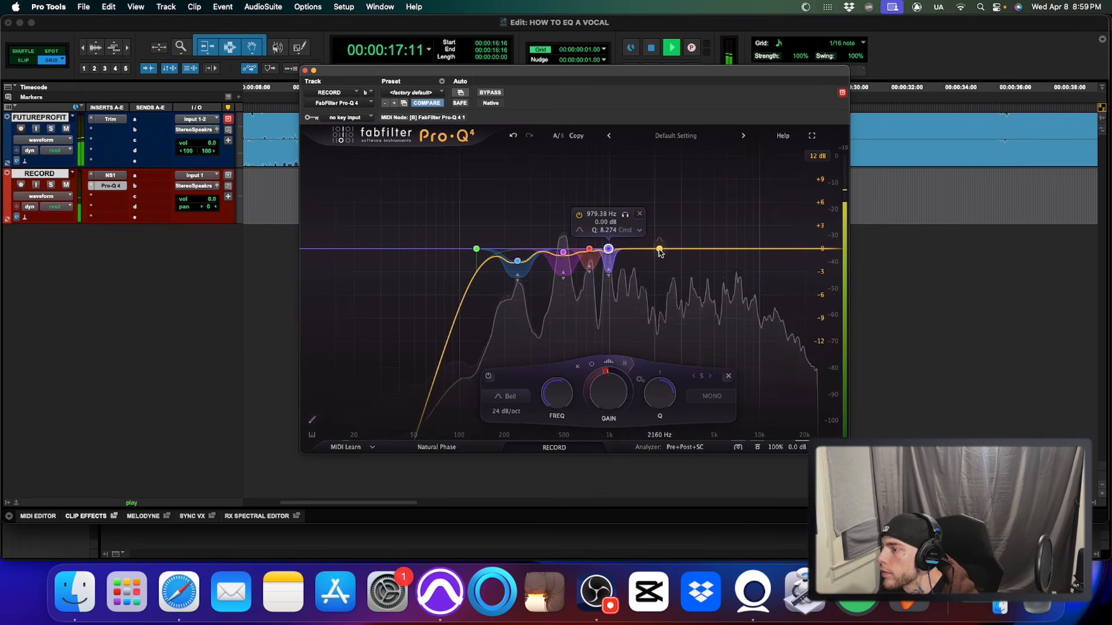
key(space)
click(655, 249)
mouse_move(675, 216)
mouse_down()
mouse_move(760, 215)
mouse_move(667, 212)
mouse_up()
key(space)
key(space)
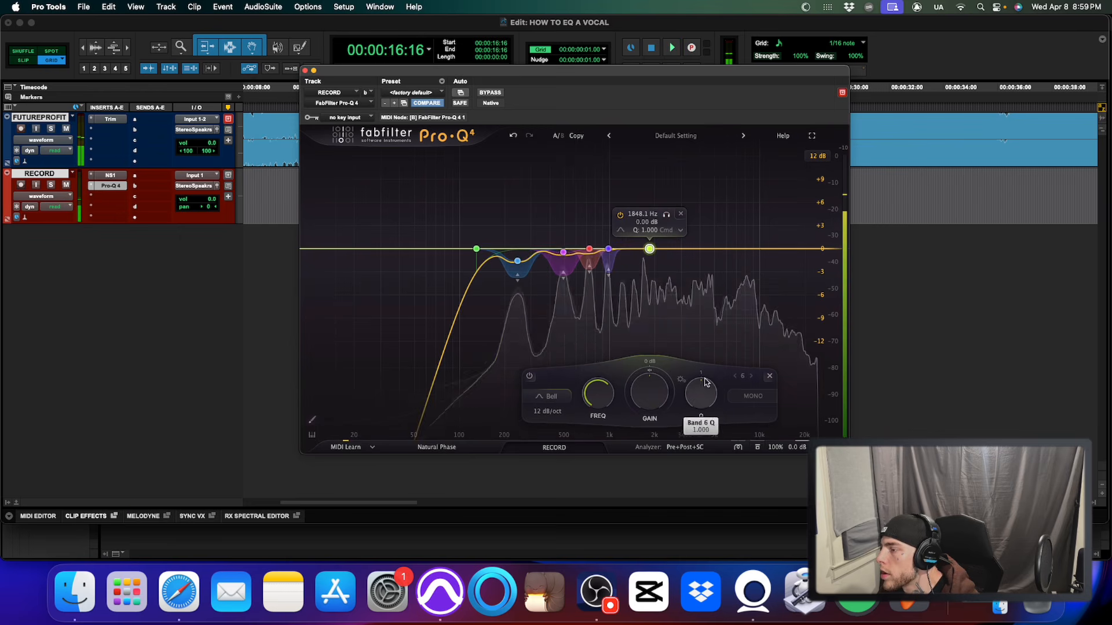
Set the sixth band's dynamic range to about -2.8 dB with a Q of about 4.2, and solo-sweep it to about 1863 Hz.
mouse_move(650, 389)
mouse_down()
mouse_move(649, 377)
mouse_move(650, 391)
mouse_up()
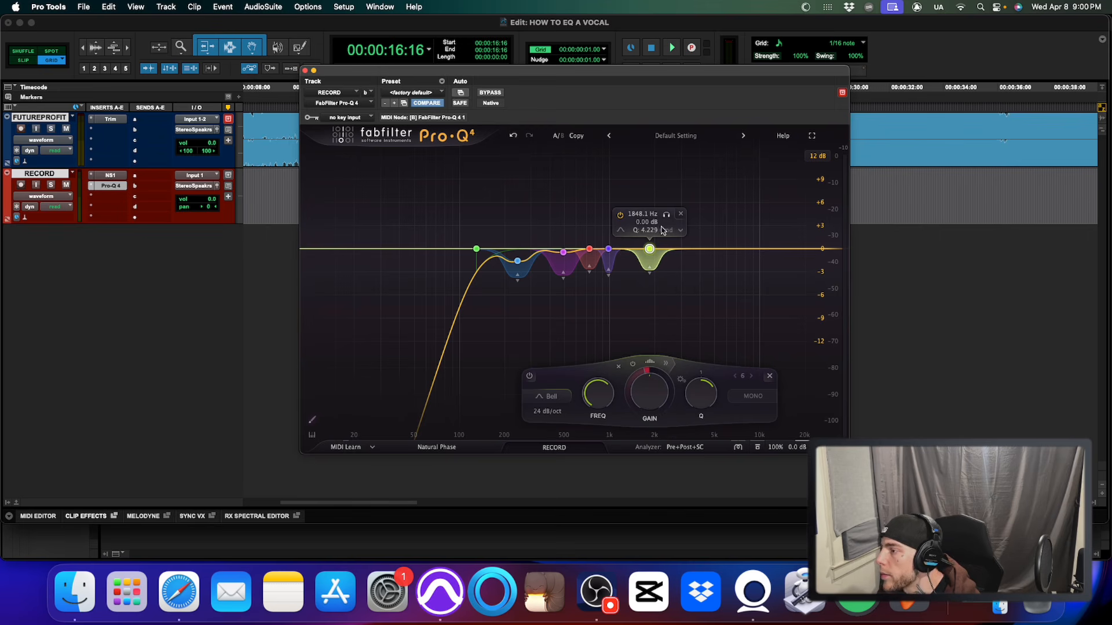
key(space)
mouse_move(665, 213)
mouse_down()
mouse_move(656, 215)
mouse_move(668, 216)
mouse_up()
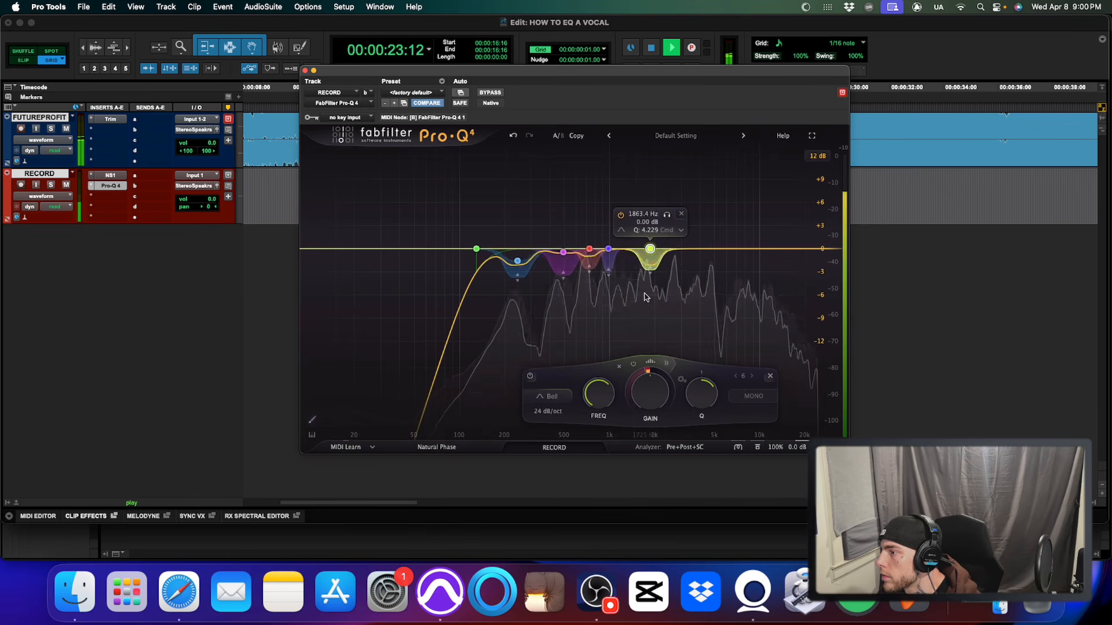
key(space)
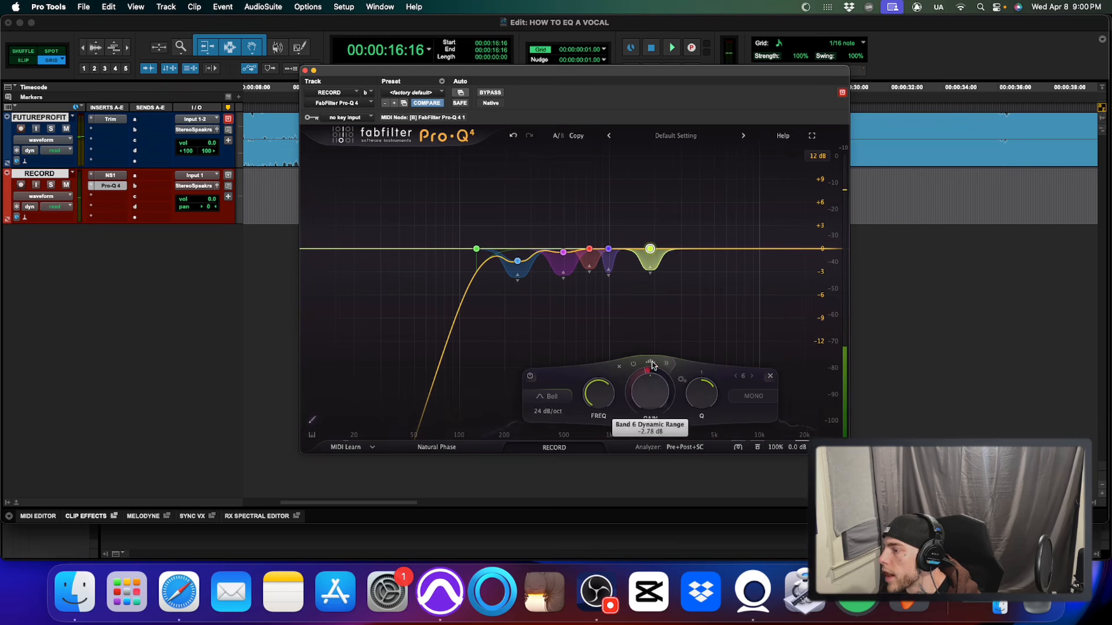
Lower the sixth band to about -0.7 dB at about 1899 Hz, narrow its Q to about 6.3, and audition the vocal.
mouse_move(649, 261)
key(space)
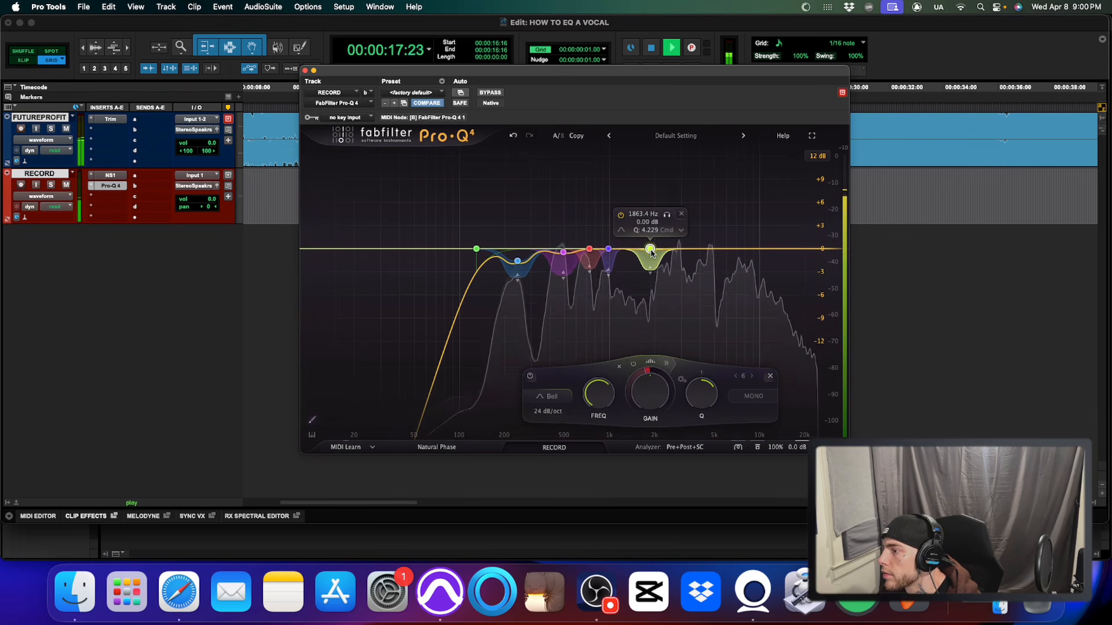
drag(652, 253, 654, 257)
drag(667, 303, 668, 305)
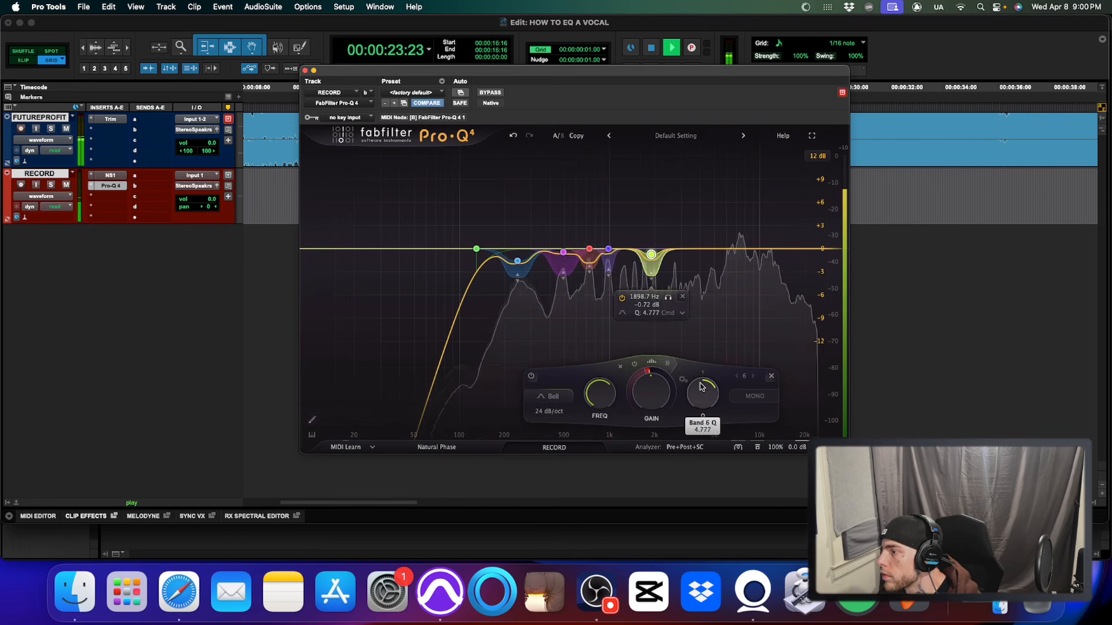
key(space)
key(space)
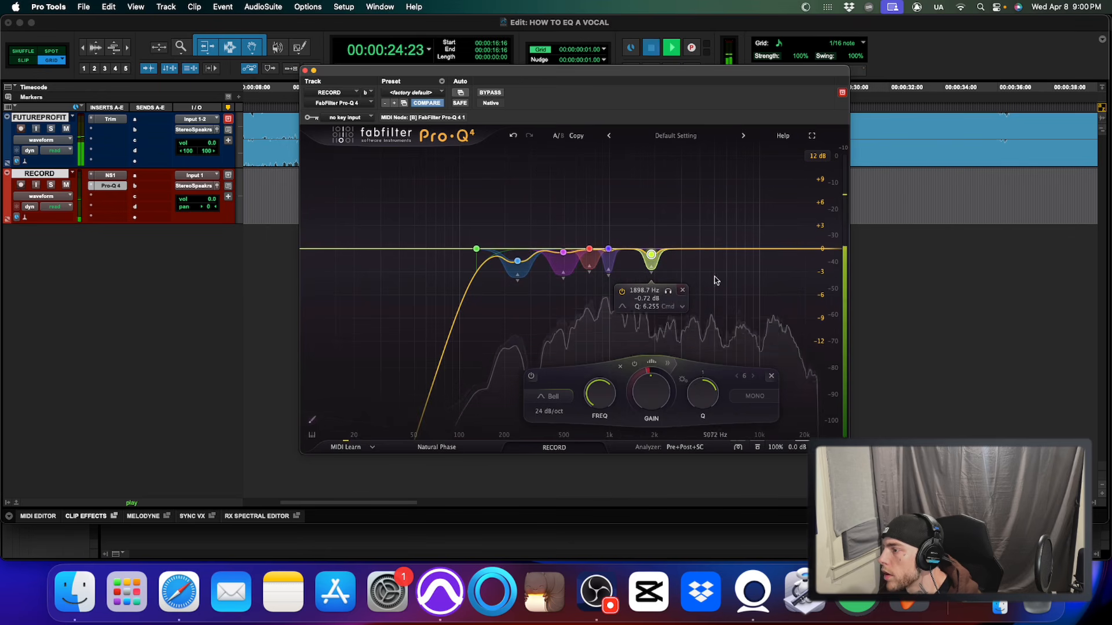
Try a seventh bell band at about 4.6 kHz, solo-sweep it to about 7.5 kHz, and delete it.
key(space)
key(space)
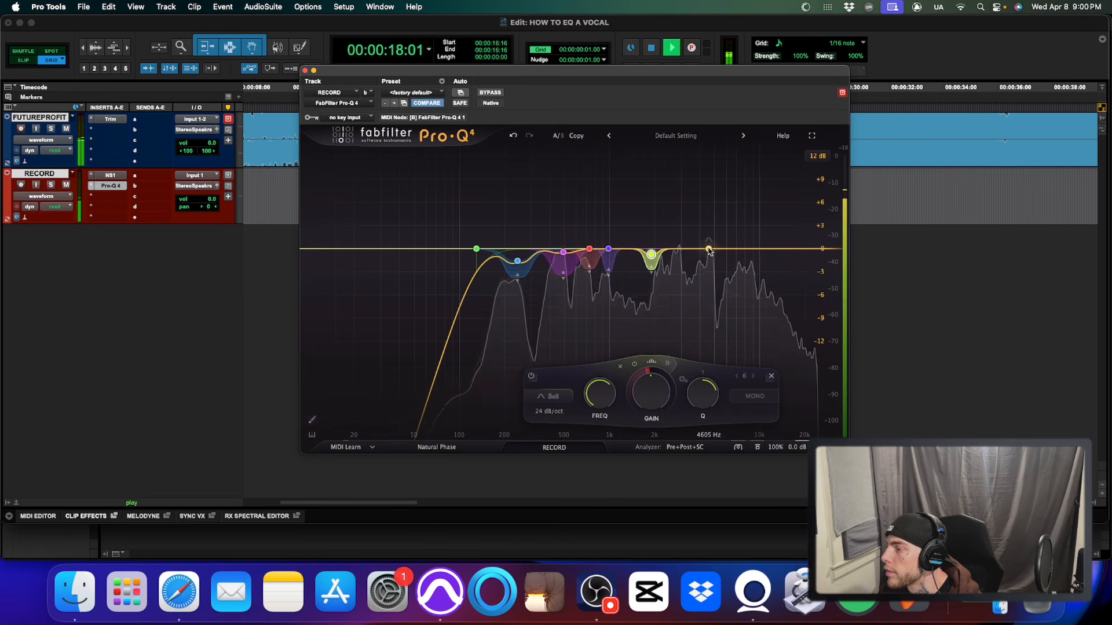
key(space)
click(709, 249)
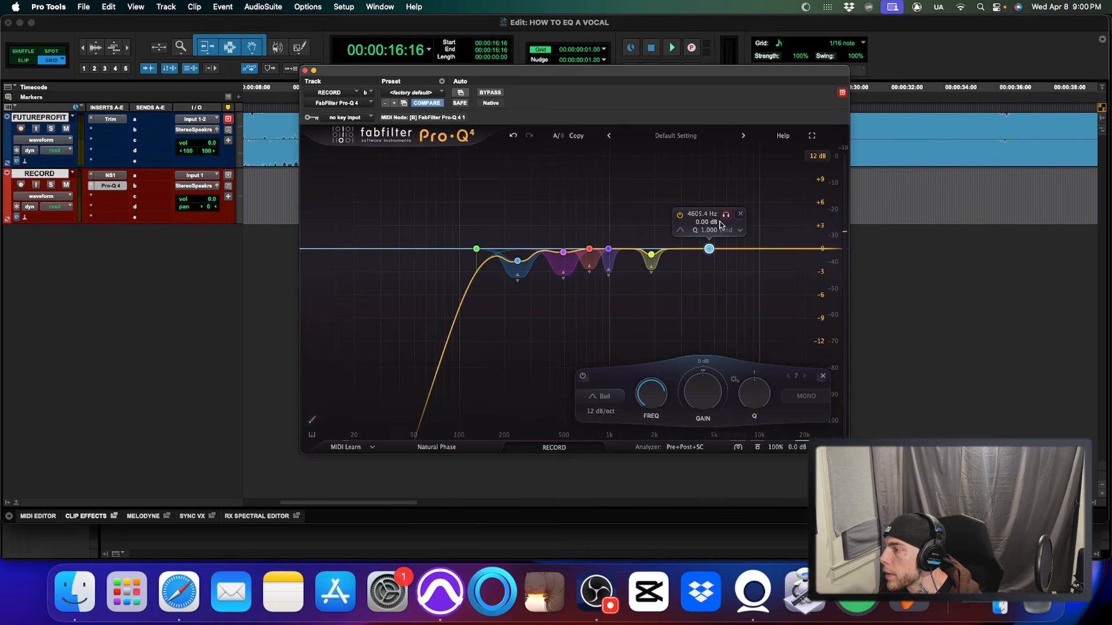
key(space)
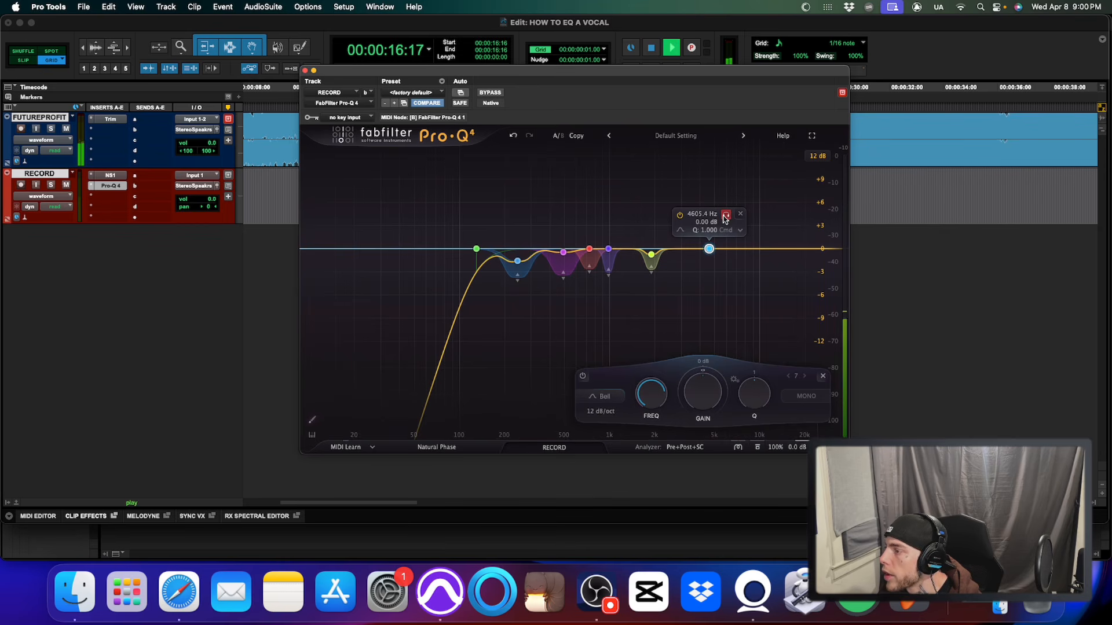
drag(724, 218, 761, 227)
key(space)
key(space)
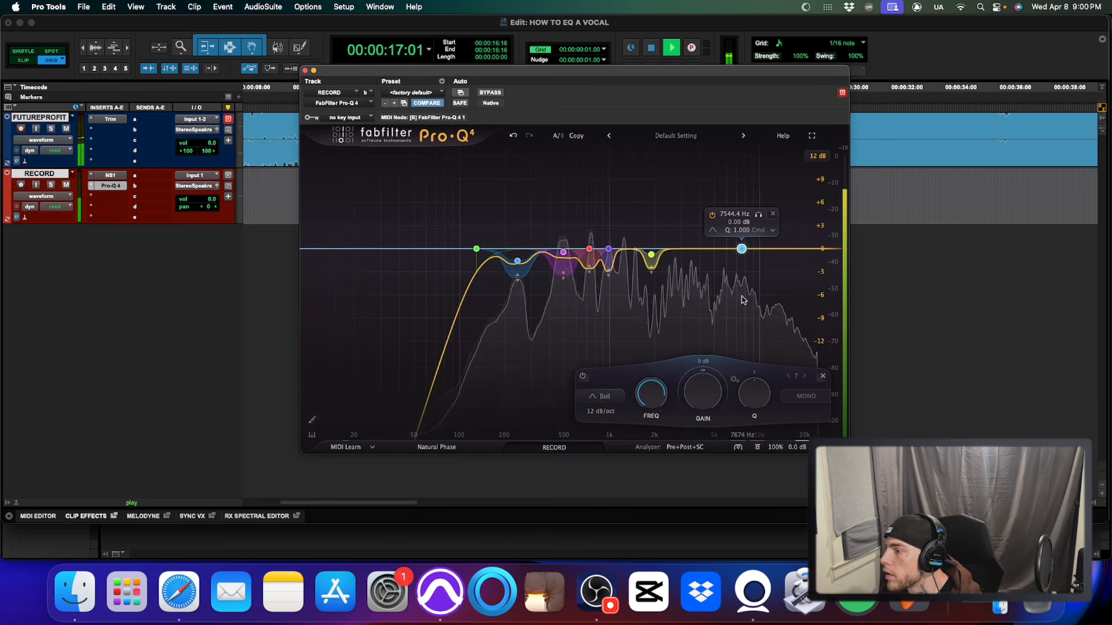
key(space)
click(772, 214)
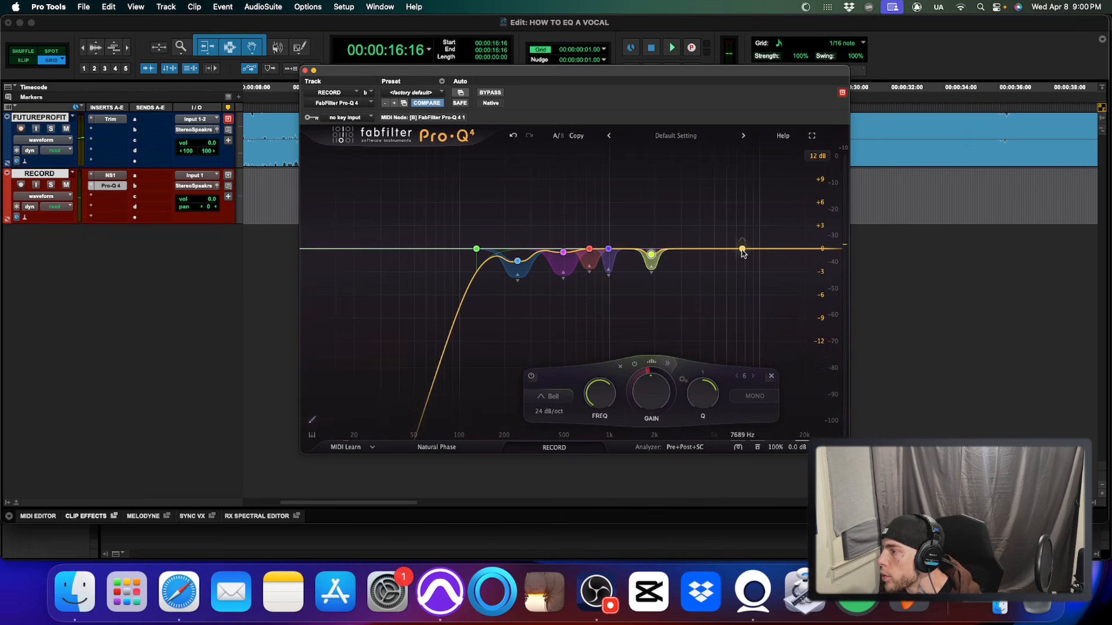
Add a narrow seventh bell band at about 7.7 kHz, boosted about 9.5 dB, and solo-sweep it to about 8.3 kHz.
click(742, 250)
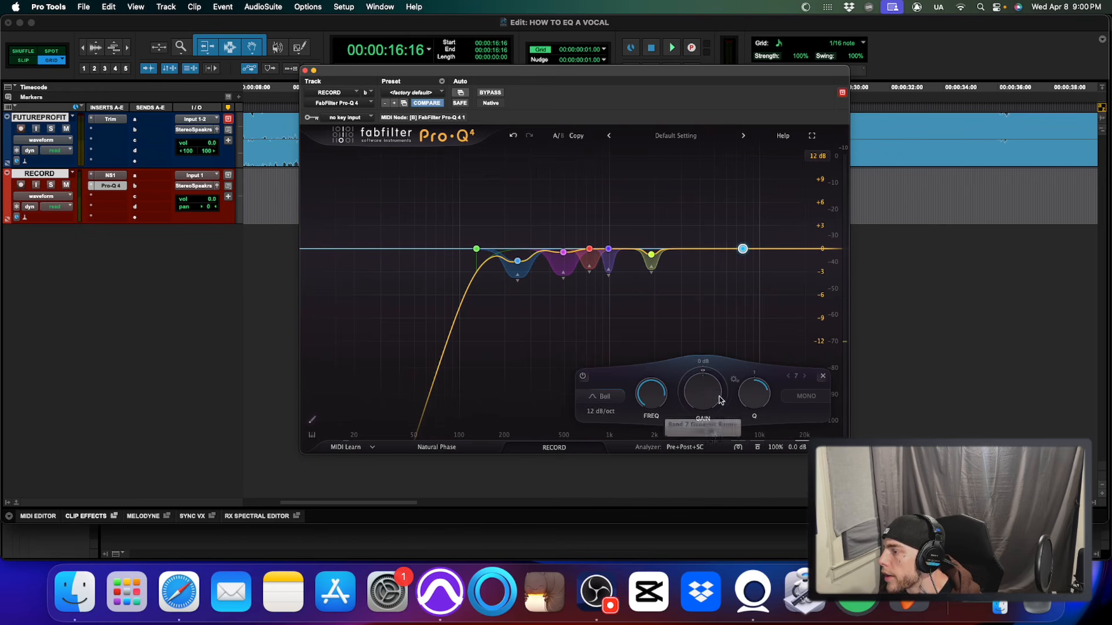
scroll(702, 392, up, 8)
scroll(751, 397, up, 2)
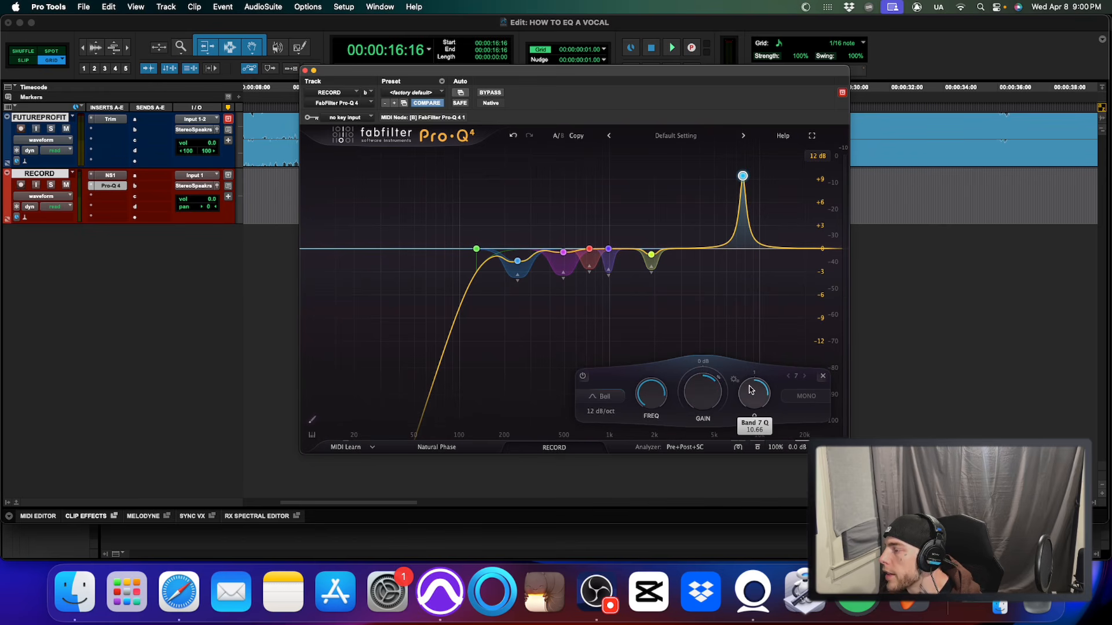
mouse_move(775, 210)
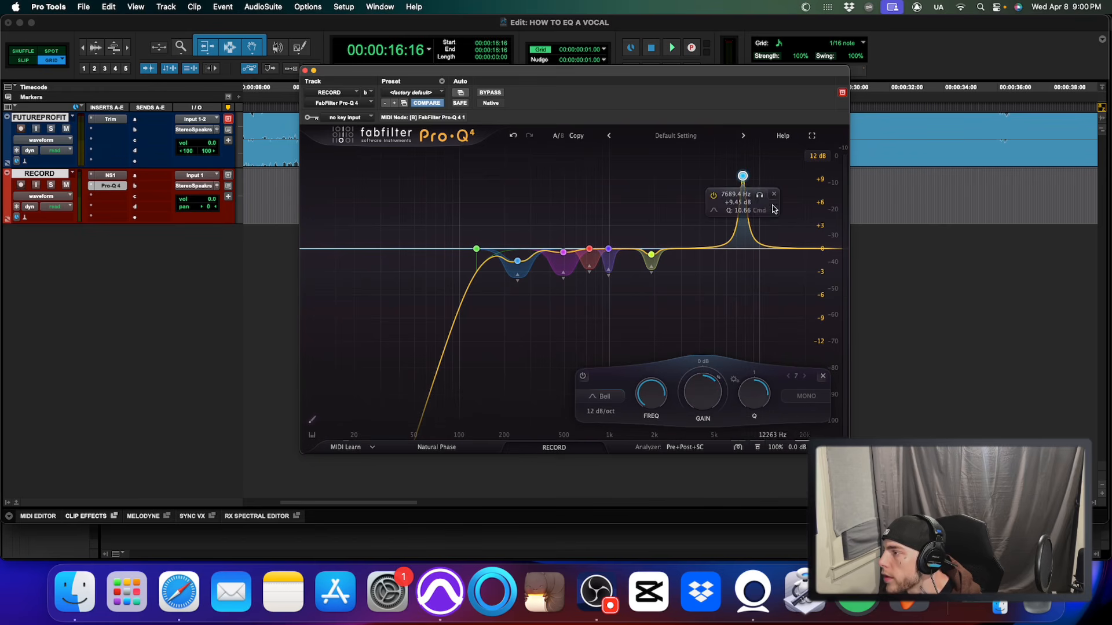
key(space)
drag(761, 199, 767, 200)
key(space)
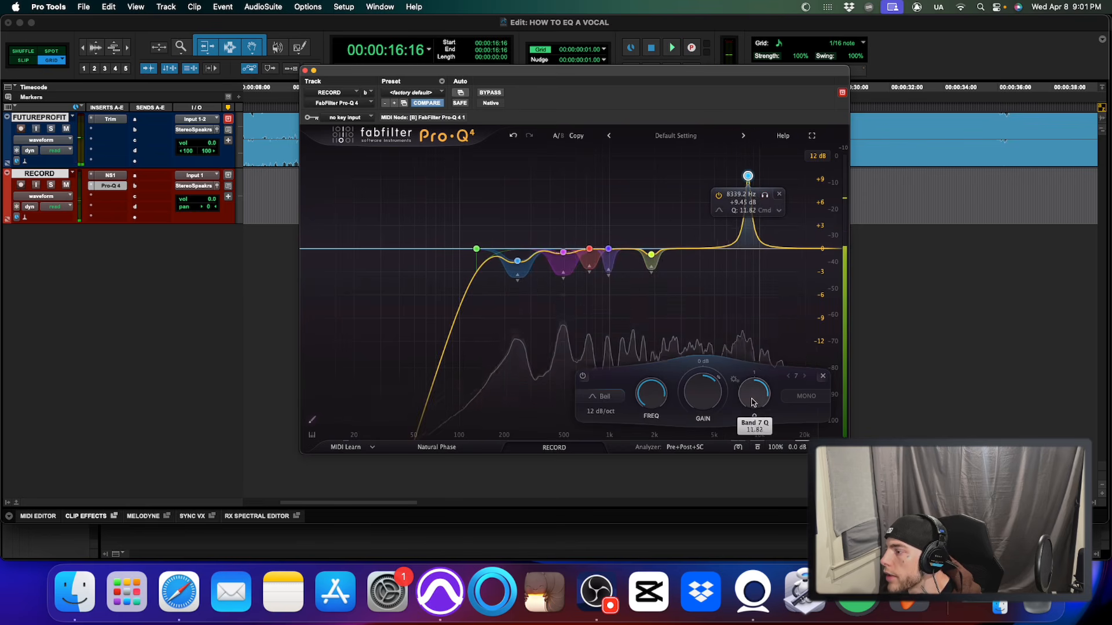
Narrow the seventh band's Q to about 19.7 and solo-sweep it to about 8 kHz during playback.
drag(753, 399, 756, 388)
key(space)
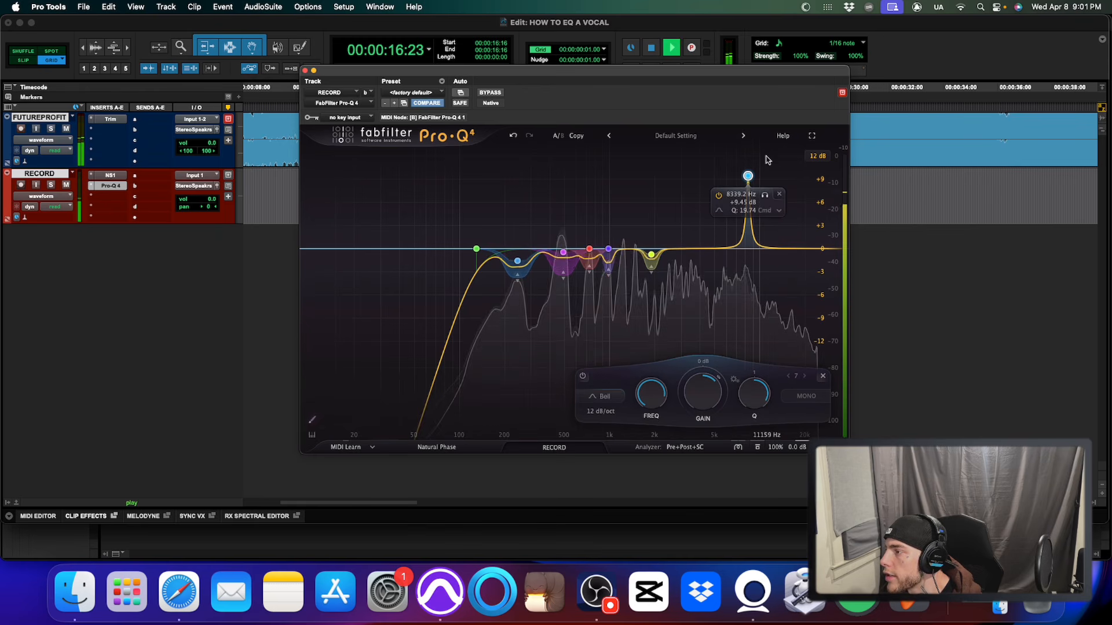
drag(766, 196, 766, 199)
key(space)
Cut the seventh band to about -4.9 dB with a Q of about 25 and solo-sweep it to about 10.1 kHz.
drag(712, 392, 712, 413)
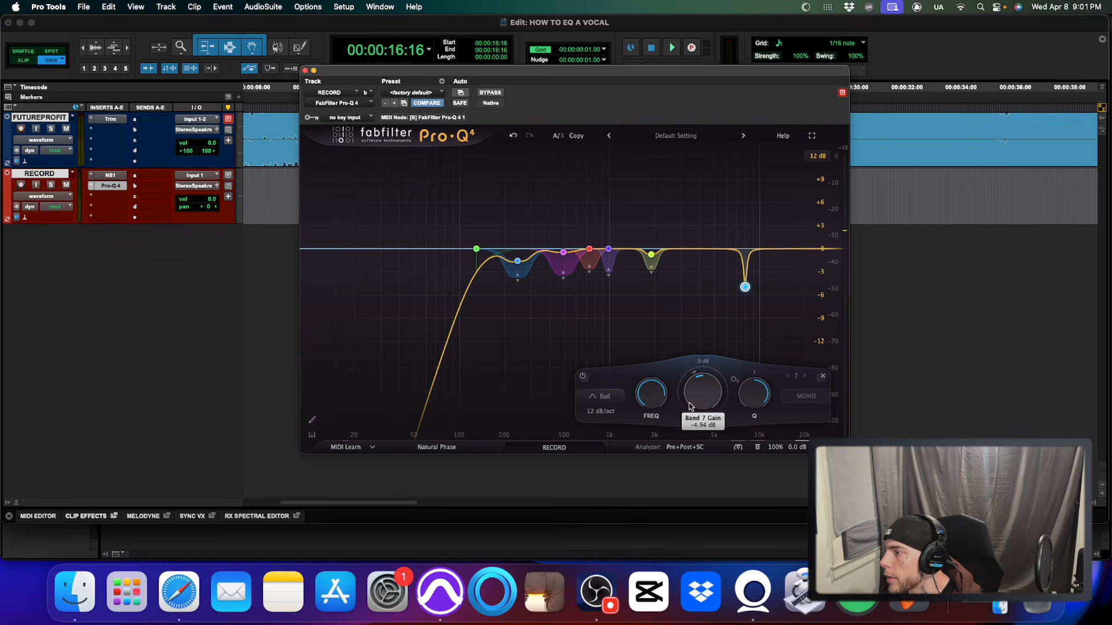
mouse_move(753, 296)
key(space)
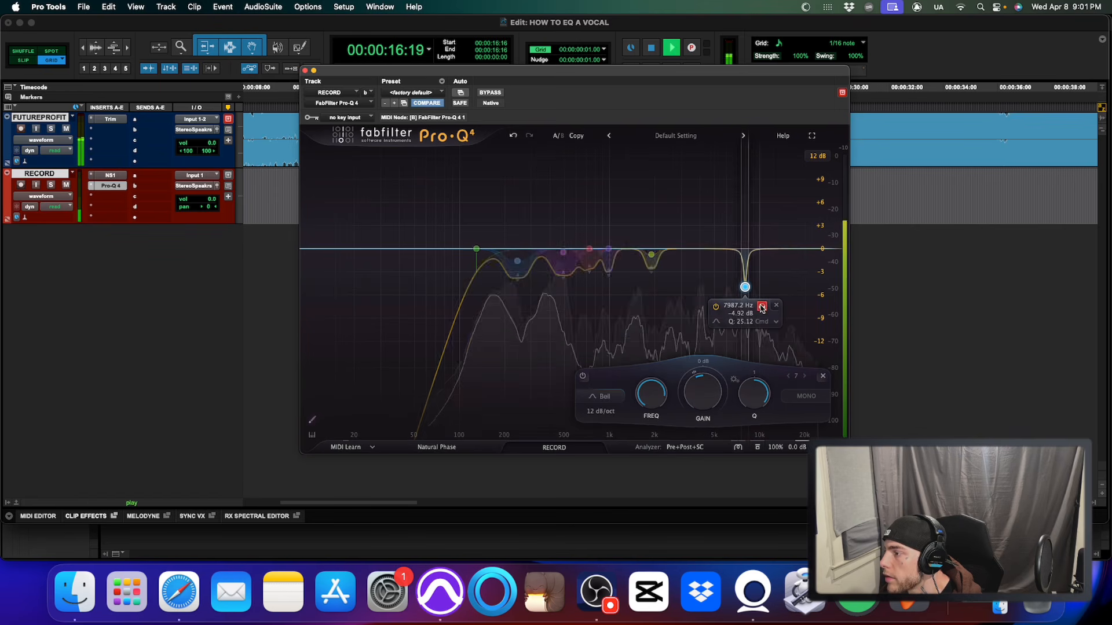
drag(763, 311, 779, 311)
key(space)
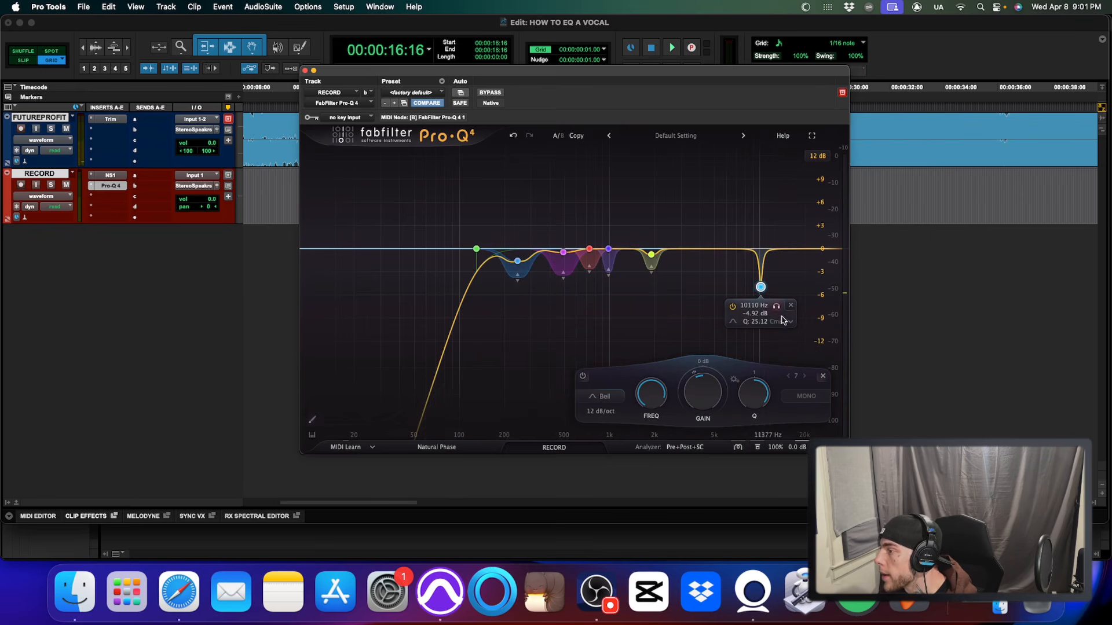
Narrow the seventh band's Q to 40 and solo-sweep it to about 10.7 kHz during playback.
drag(758, 399, 763, 380)
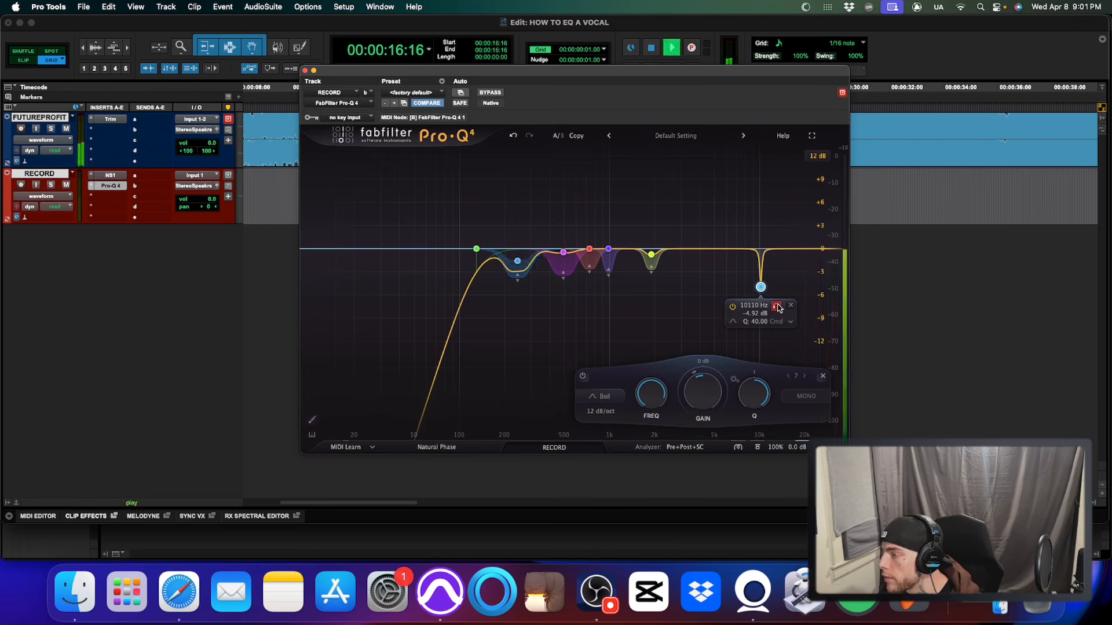
key(space)
drag(779, 308, 783, 310)
key(space)
Deepen the seventh band's cut to about -5.55 dB and audition it in playback.
drag(699, 397, 695, 400)
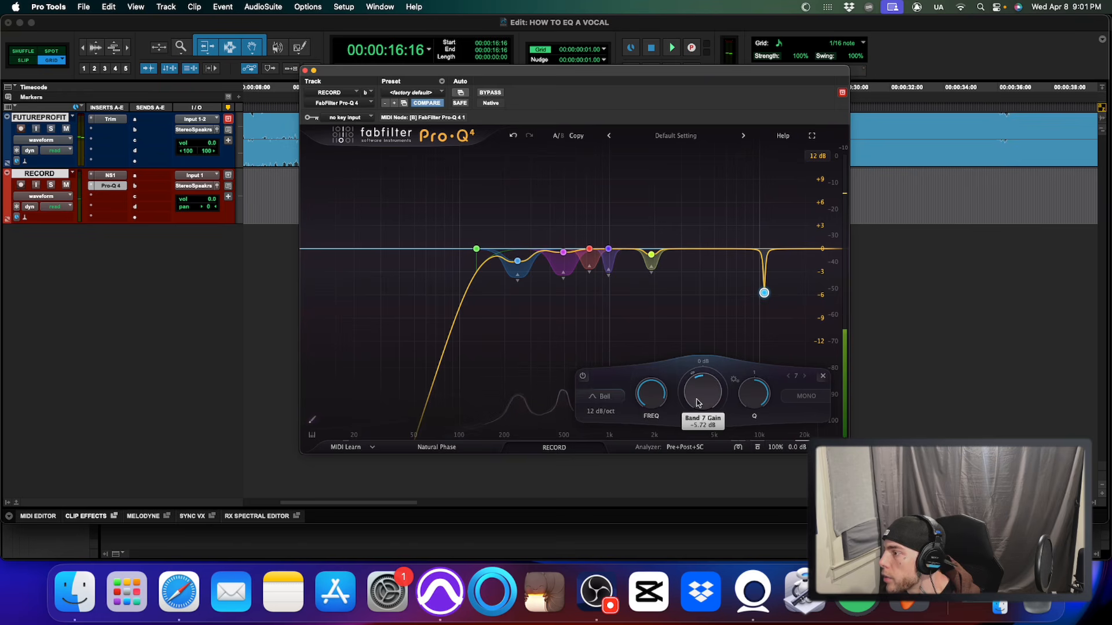
key(space)
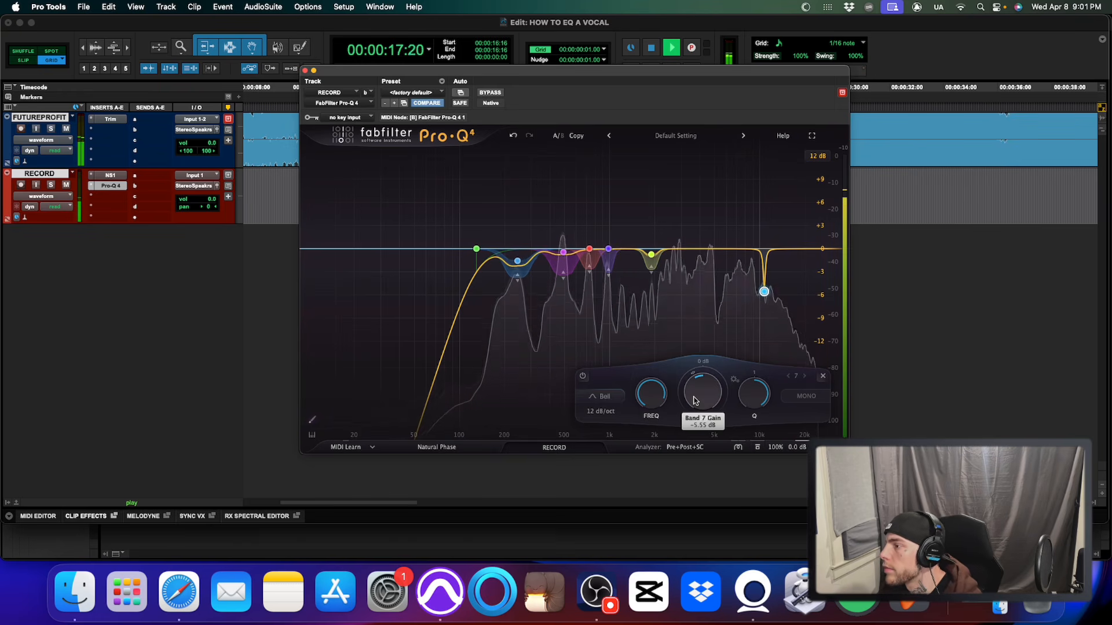
mouse_move(776, 317)
key(space)
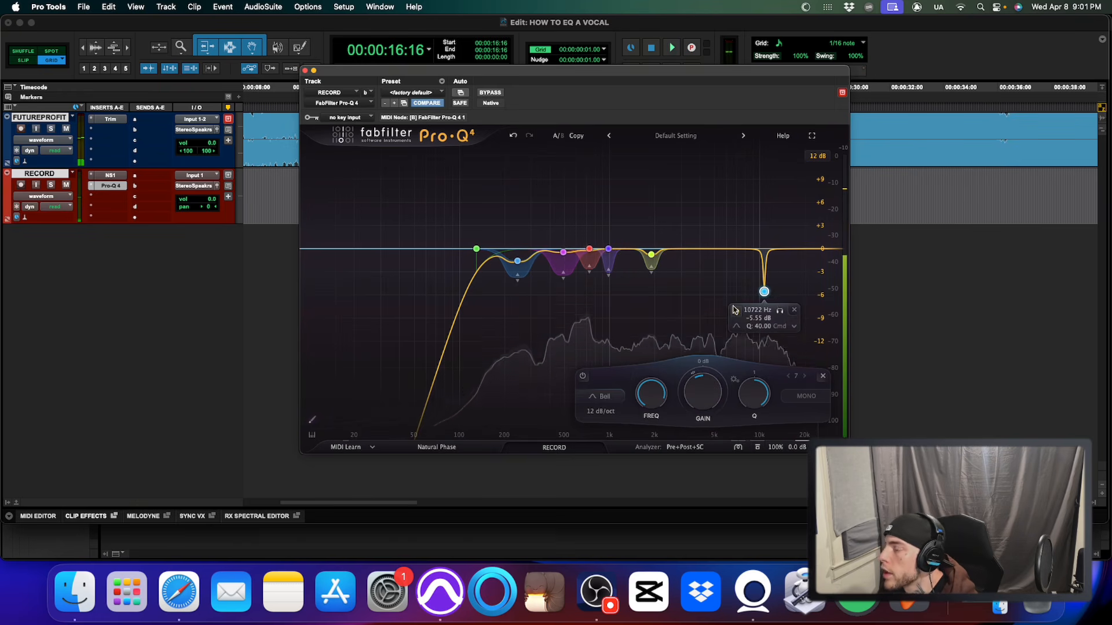
Play the vocal with the EQ bypassed and active to compare the sound.
click(489, 92)
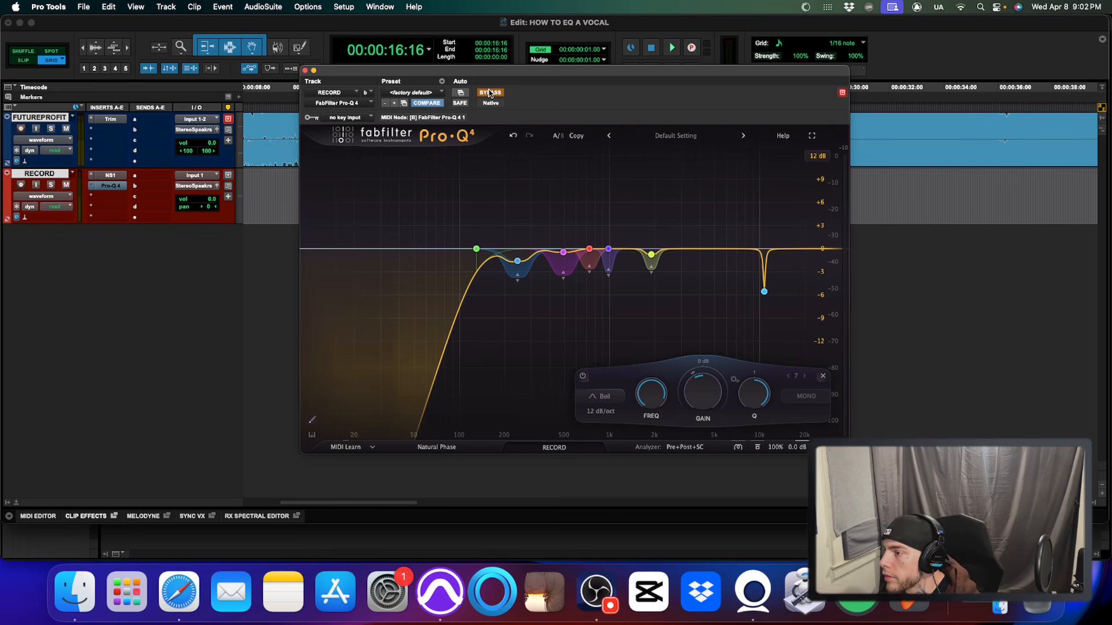
key(space)
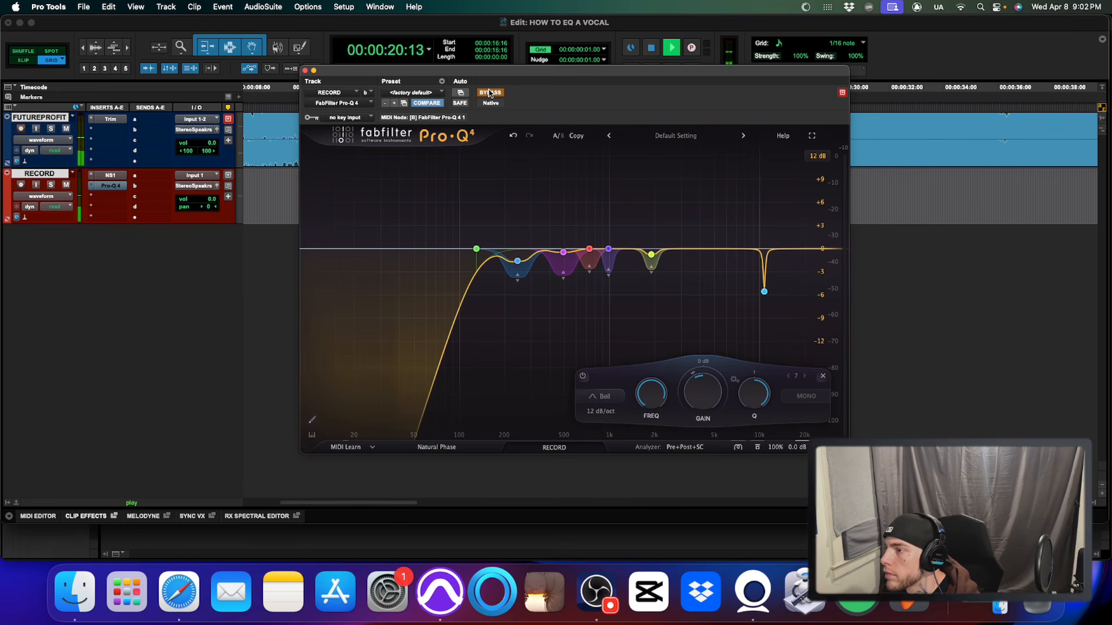
key(space)
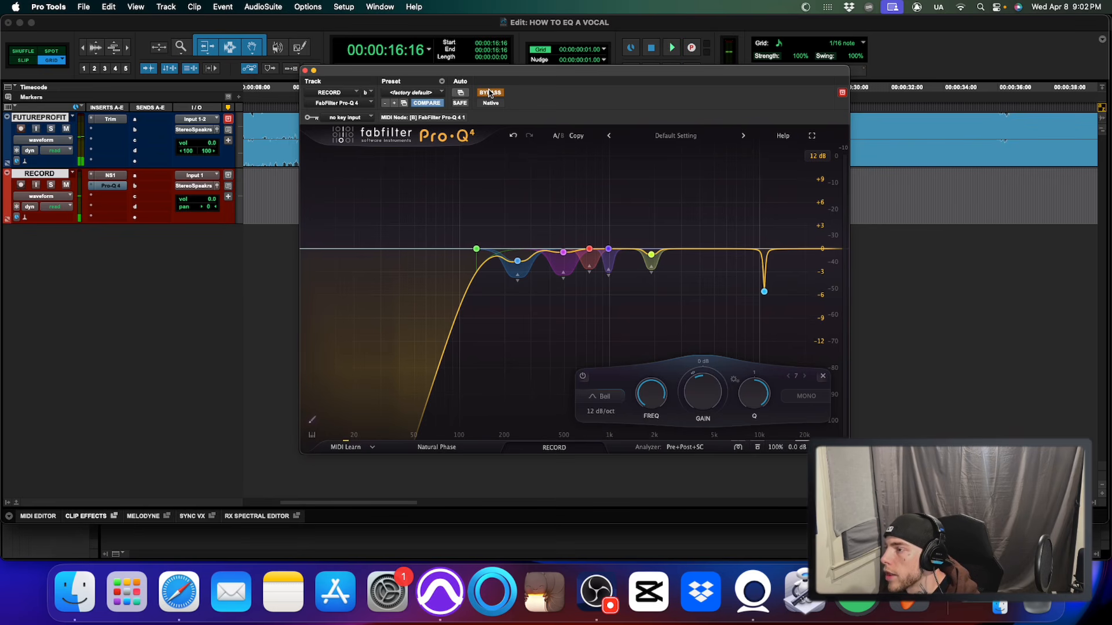
key(space)
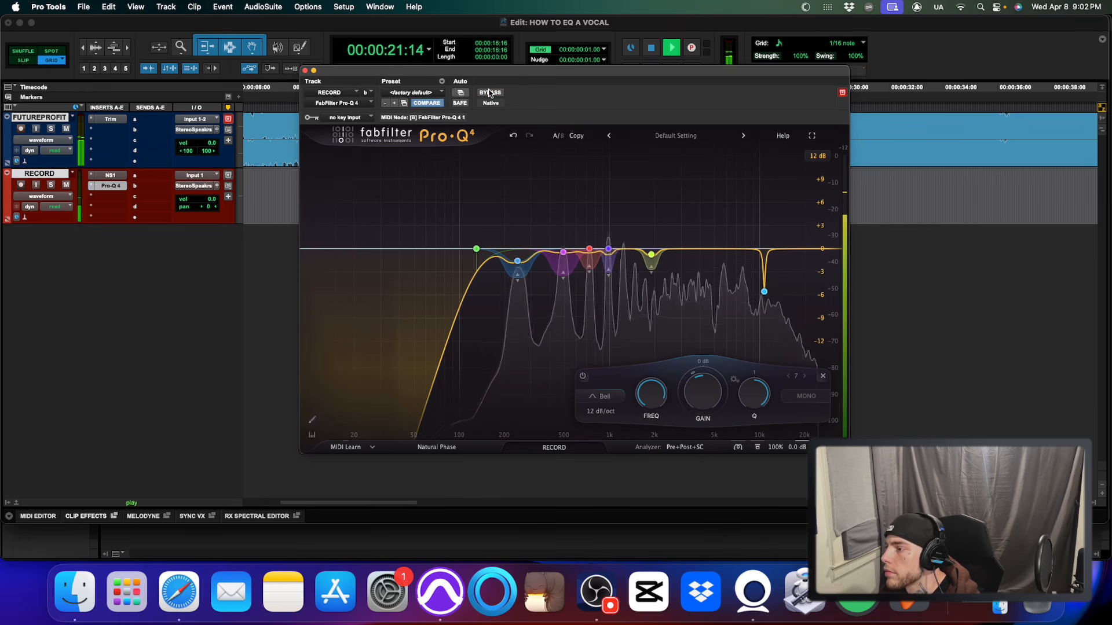
key(space)
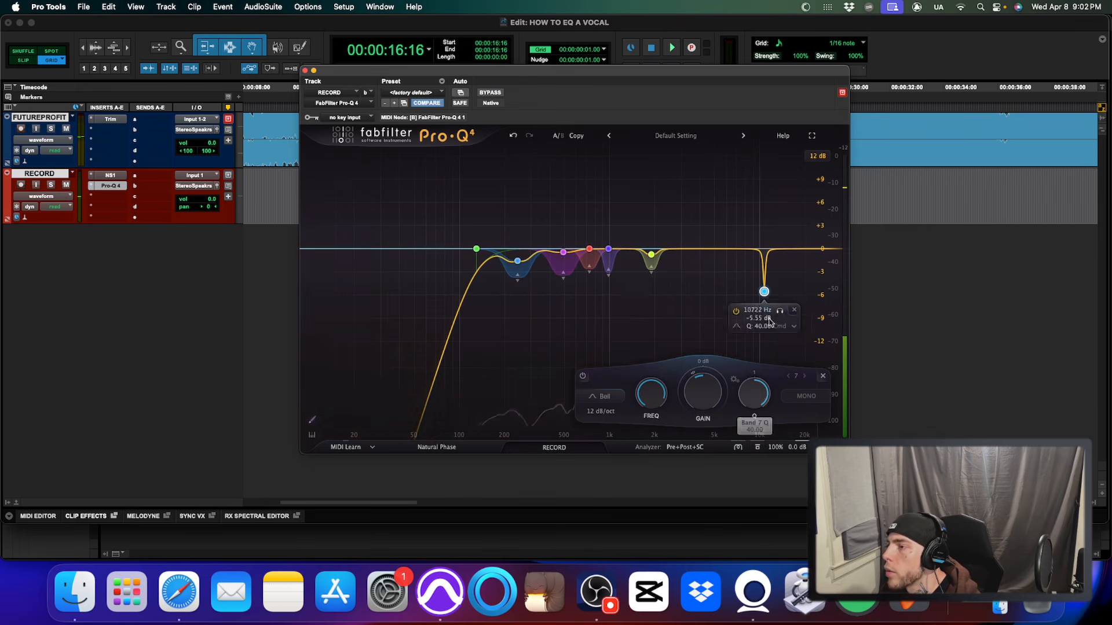
Raise the EQ's output level to +1.0 dB and compare the level against bypass during playback.
click(482, 95)
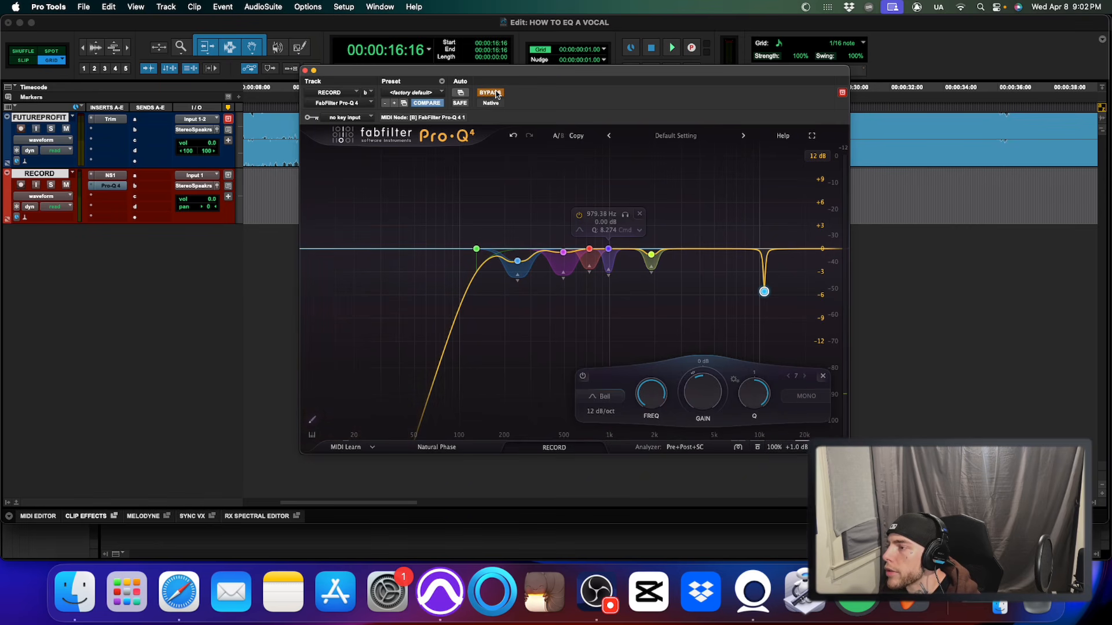
key(space)
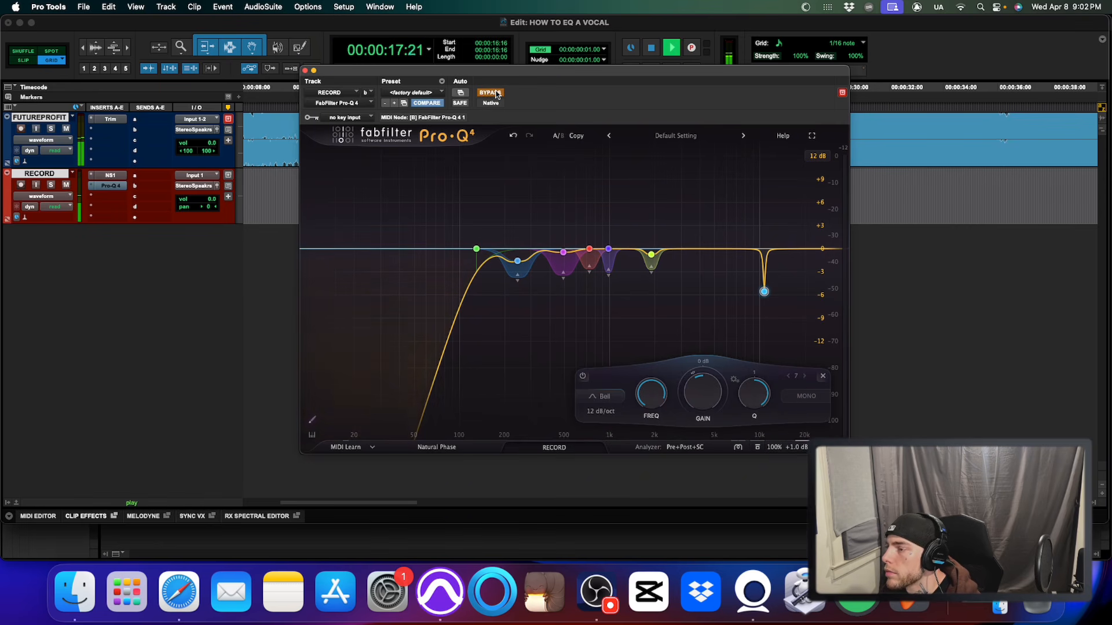
click(490, 92)
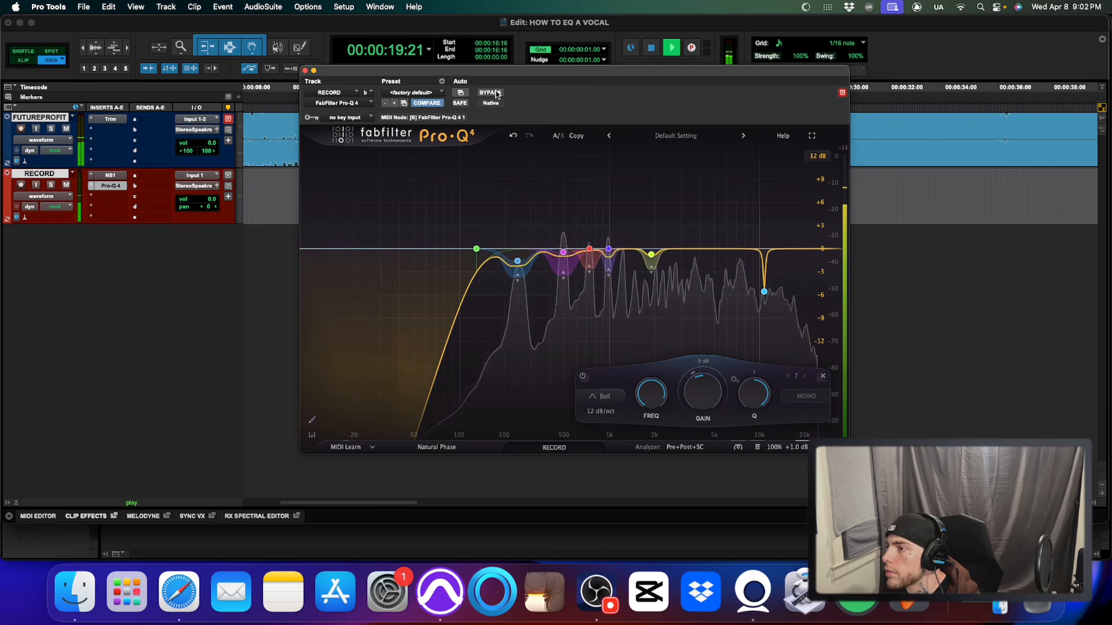
click(491, 93)
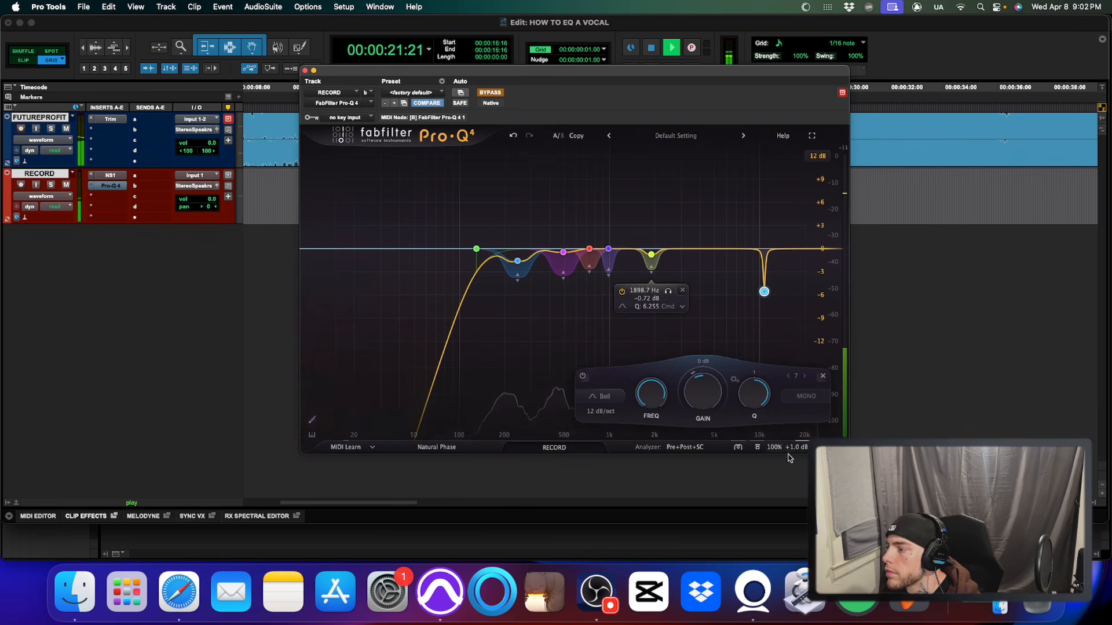
Raise the EQ's output level to about +1.3 dB and compare bypassed and active playback.
mouse_move(795, 451)
drag(793, 400, 791, 397)
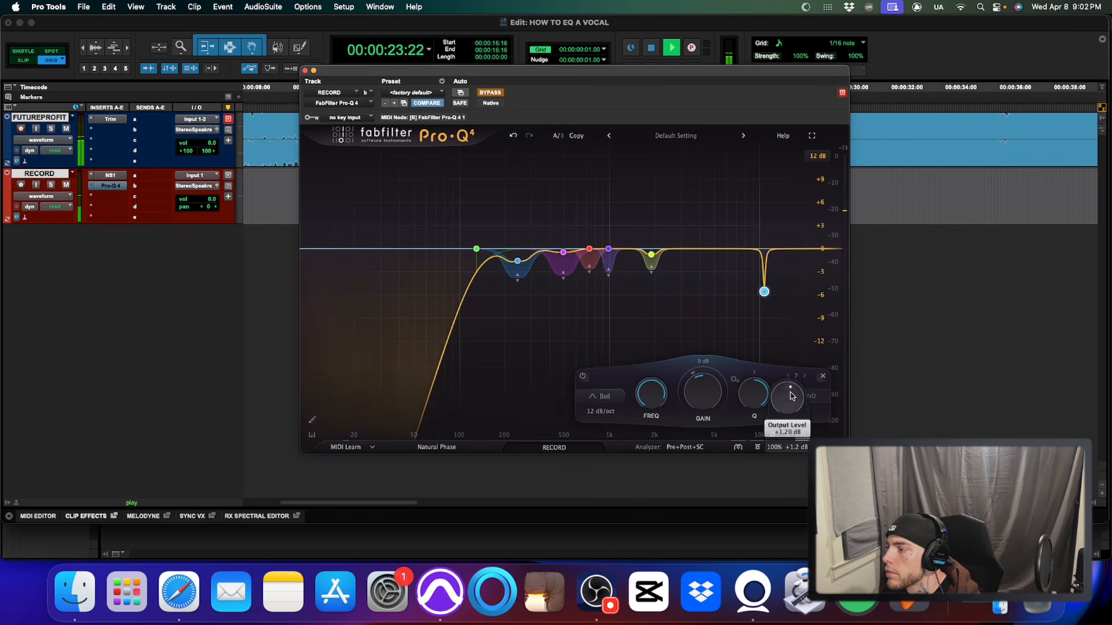
click(492, 93)
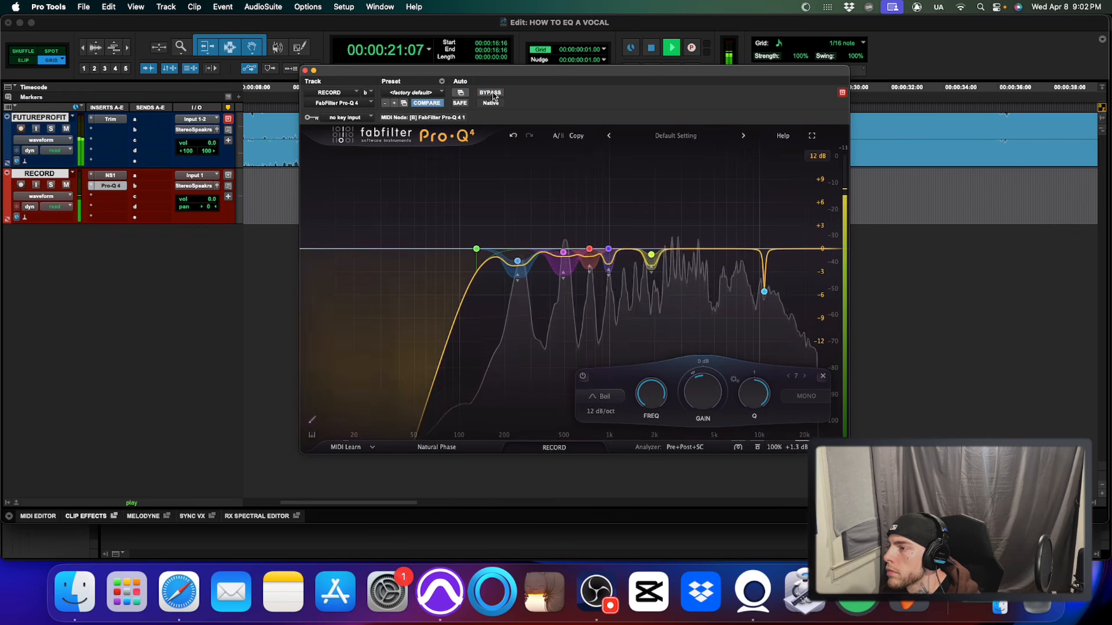
key(space)
click(490, 94)
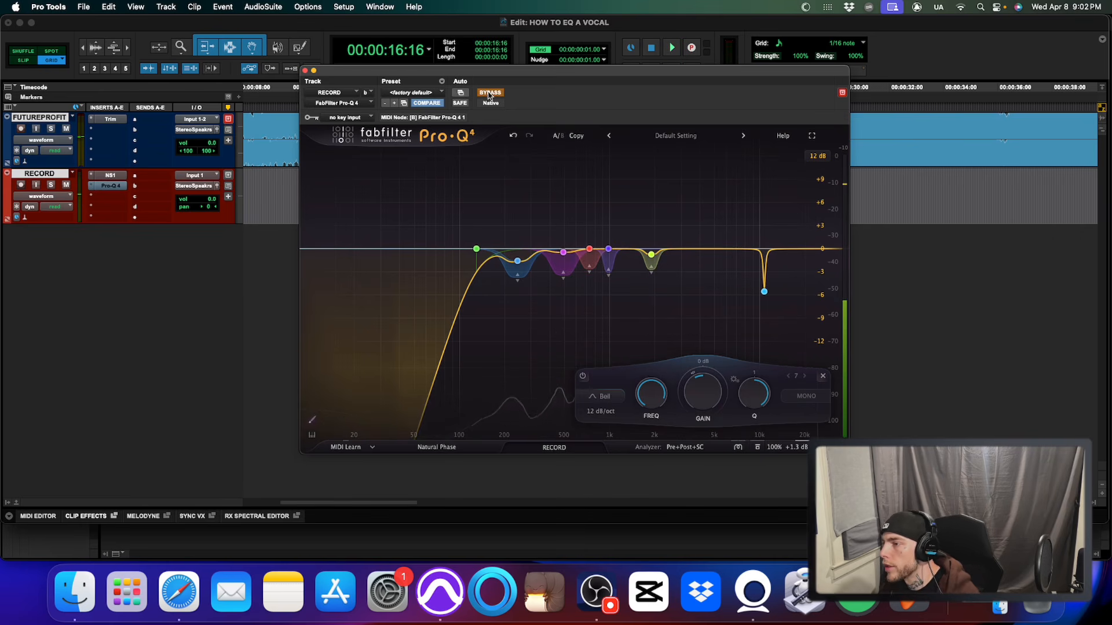
key(space)
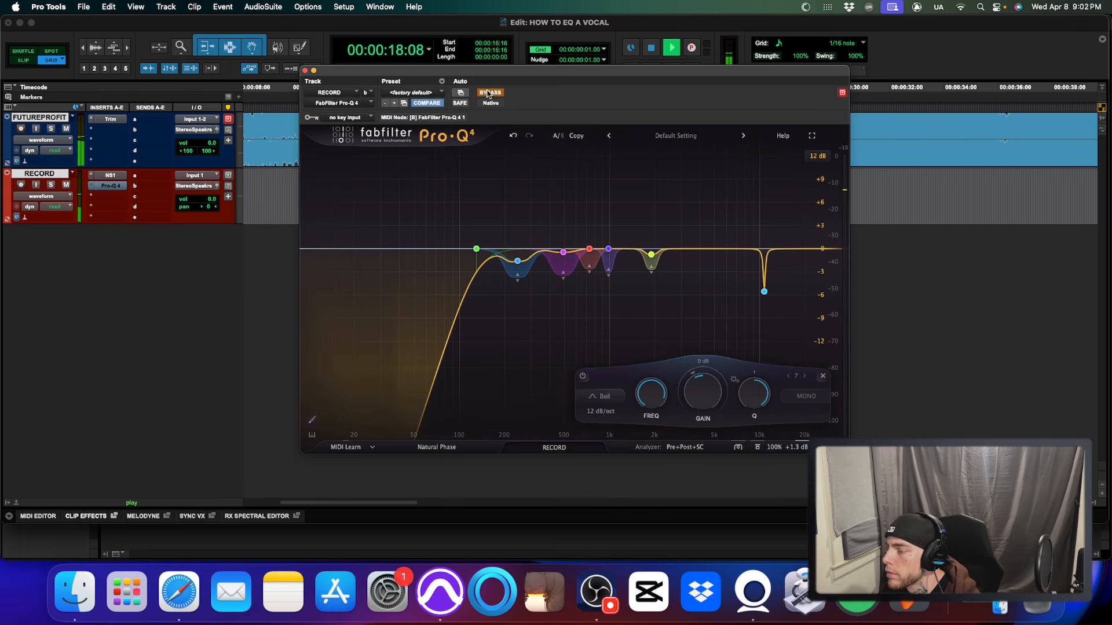
click(489, 94)
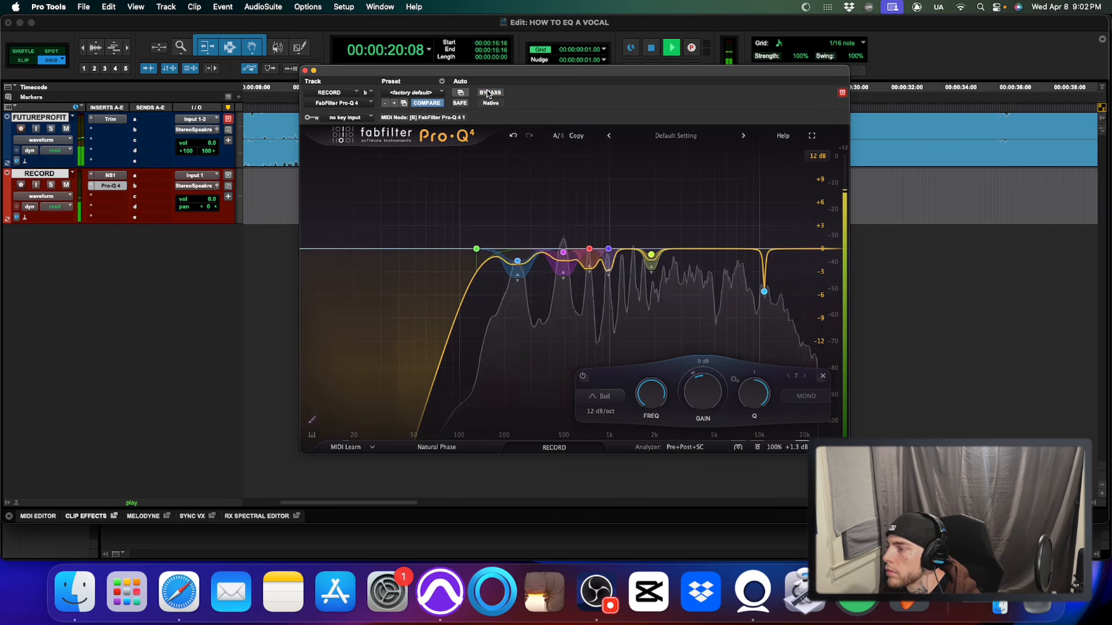
key(space)
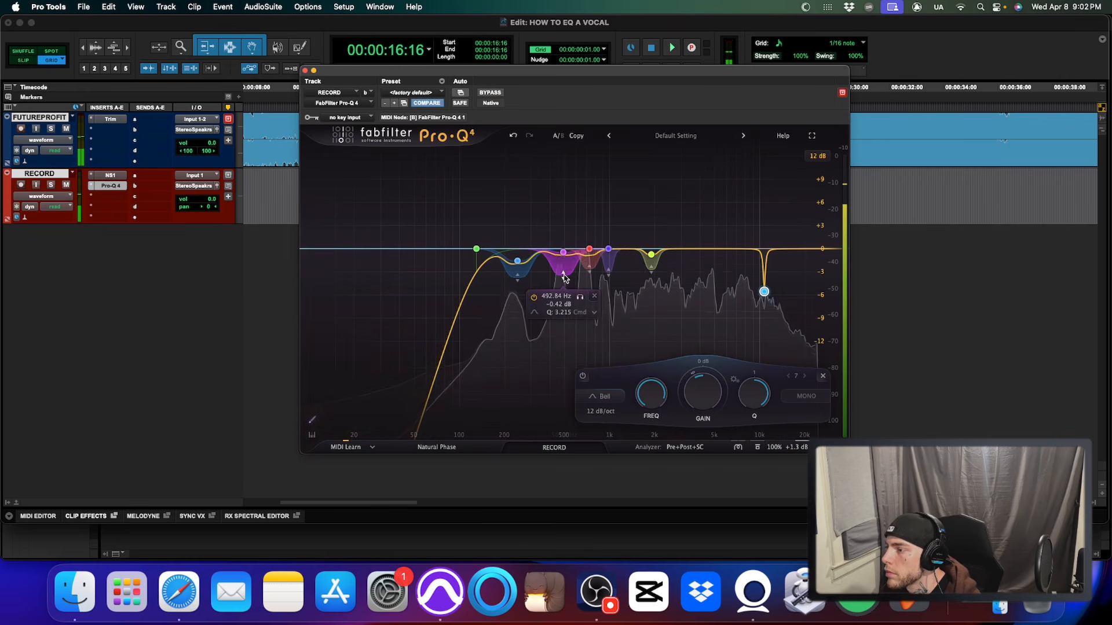
Slightly reduce the dynamic range of the dynamic bell cuts between about 250 Hz and 1.9 kHz, and audition the vocal.
drag(564, 273, 586, 268)
click(516, 278)
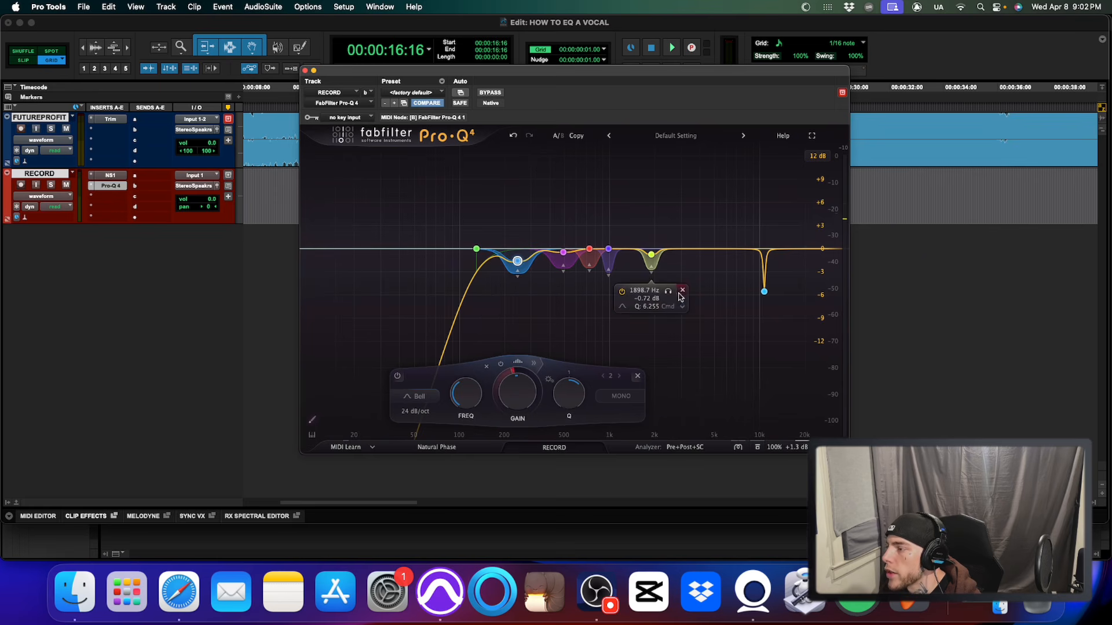
click(653, 273)
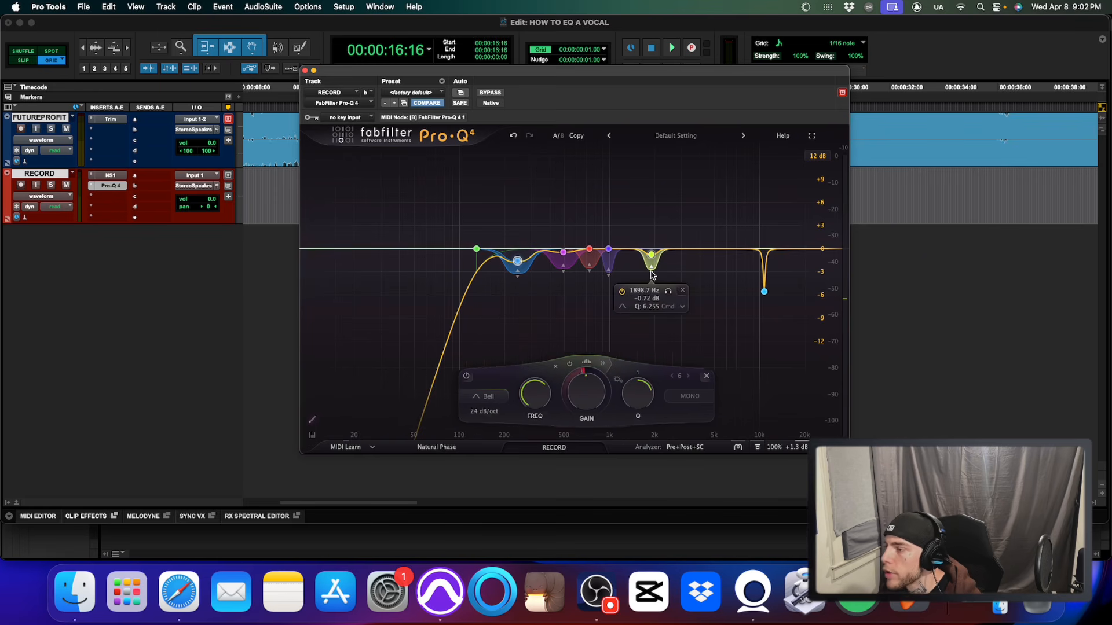
key(space)
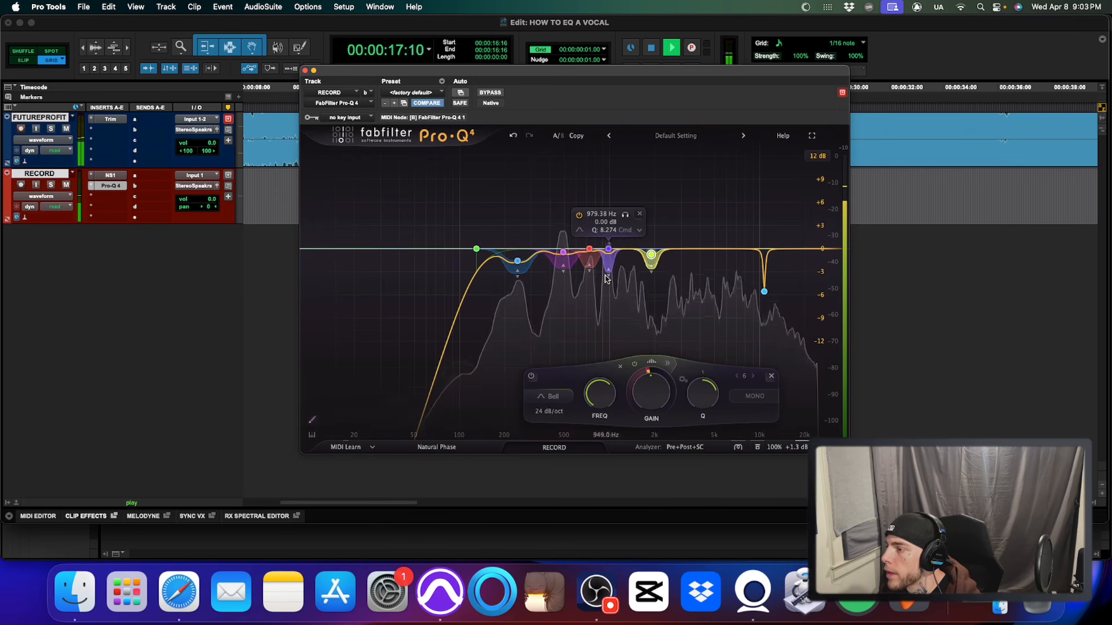
key(space)
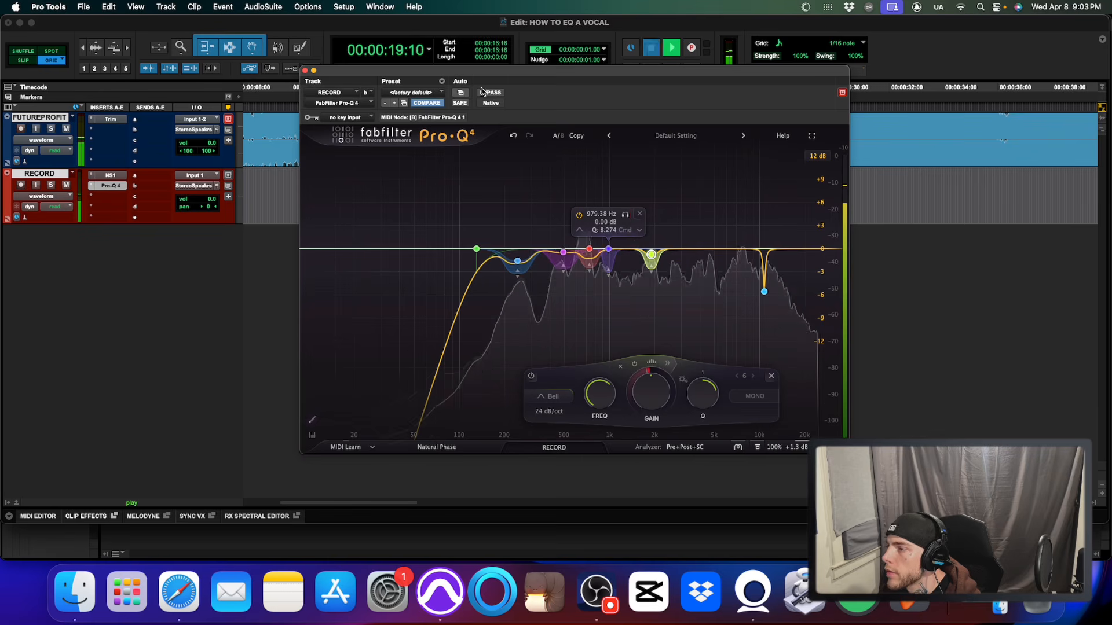
Compare the eased dynamic cuts against the bypassed vocal during playback.
click(487, 93)
key(space)
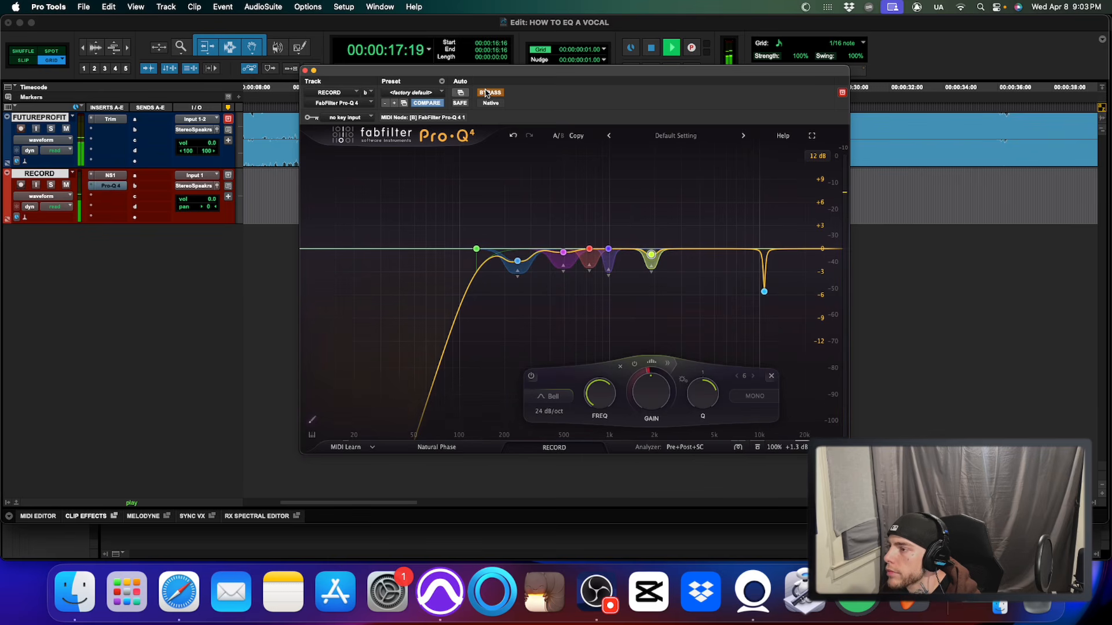
click(487, 93)
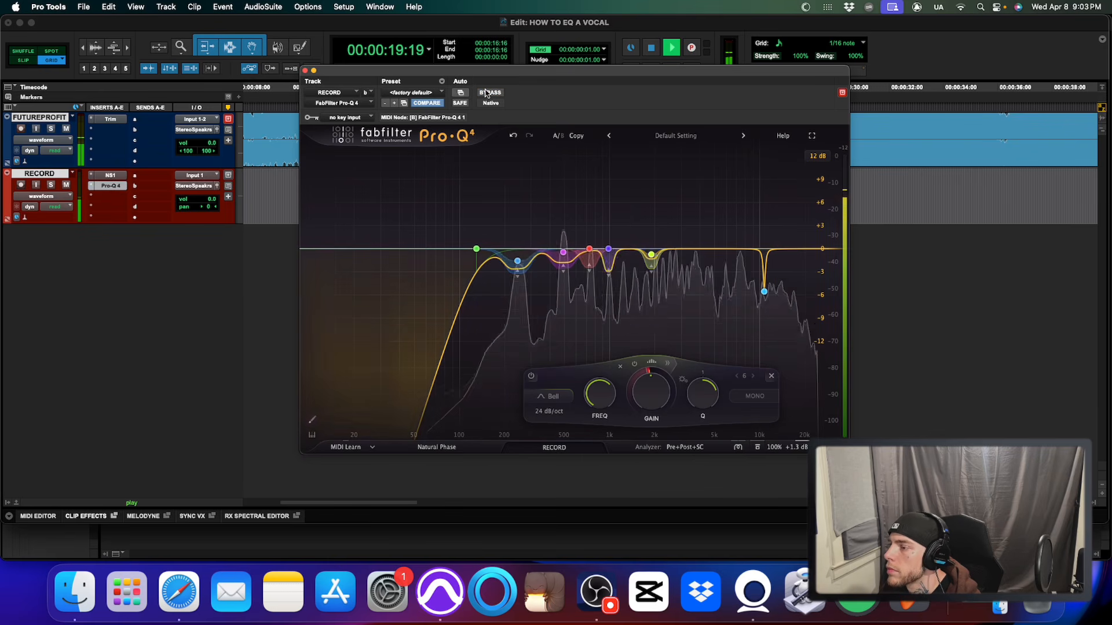
Move the low cut up to about 148 Hz and compare the EQ against bypass.
drag(476, 249, 487, 250)
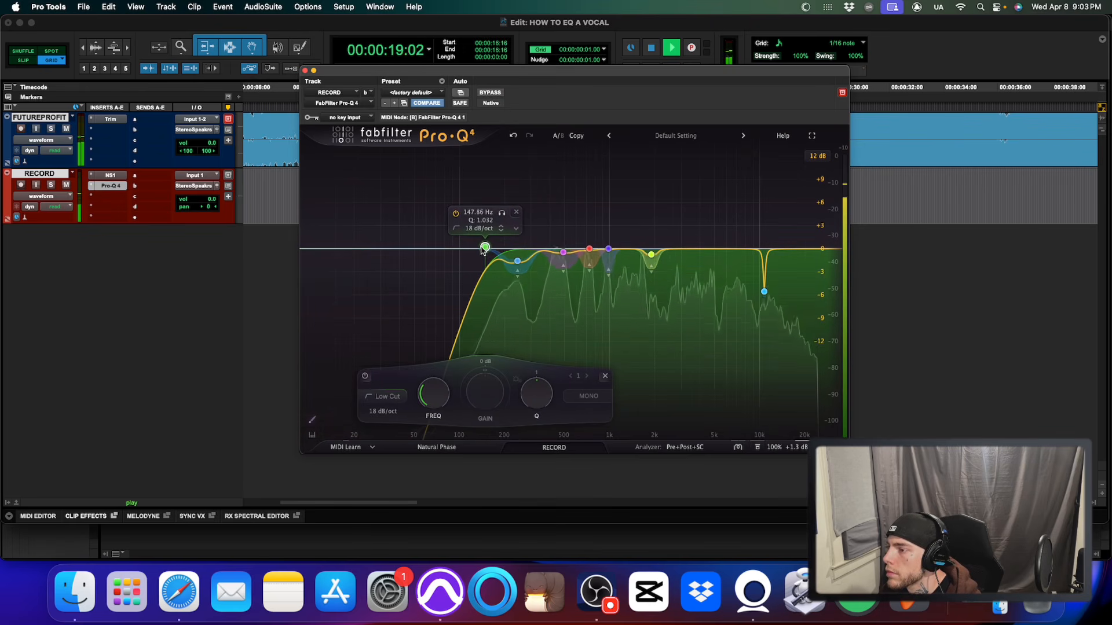
click(492, 93)
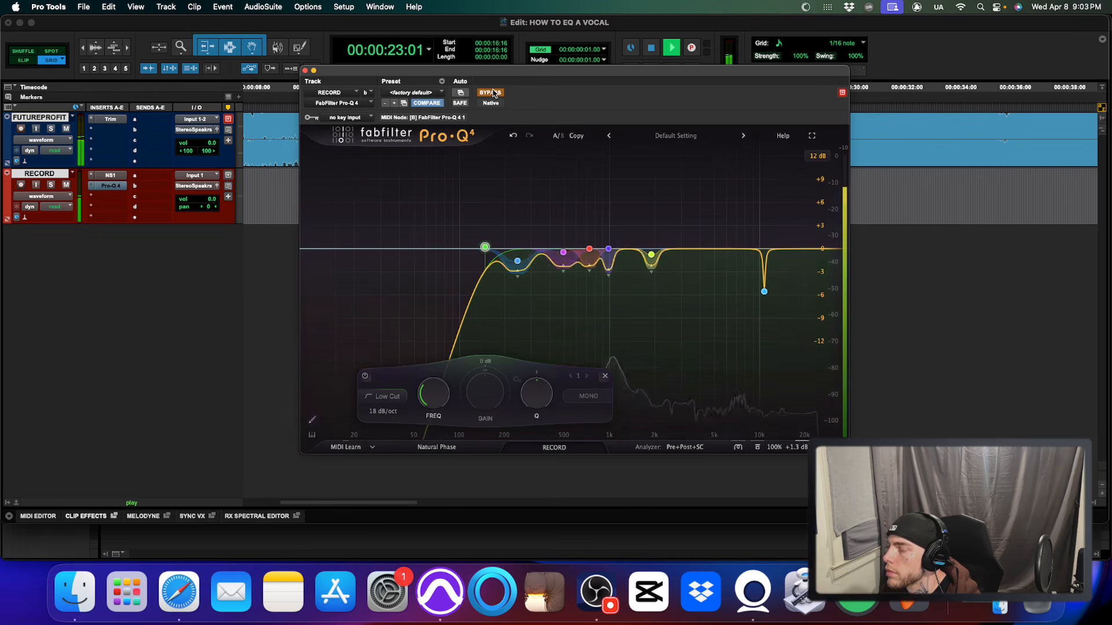
click(493, 93)
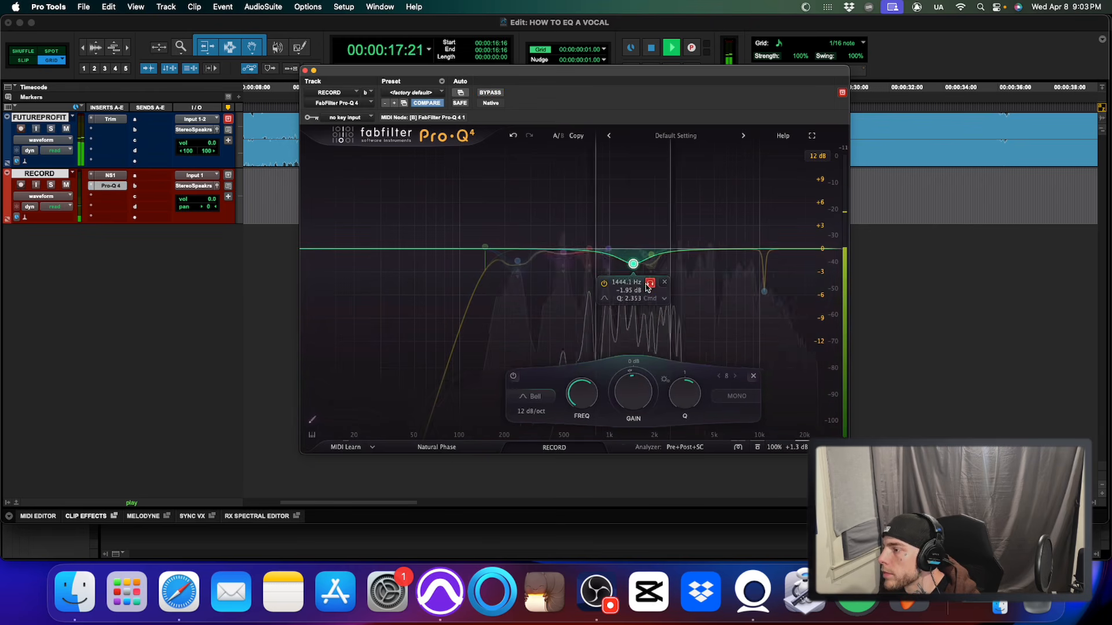
Add an eighth bell band cutting about -1.95 dB with a Q of about 2.35, and solo-sweep it to about 1428 Hz.
mouse_move(647, 294)
mouse_down()
mouse_move(685, 295)
mouse_move(646, 292)
mouse_up()
key(space)
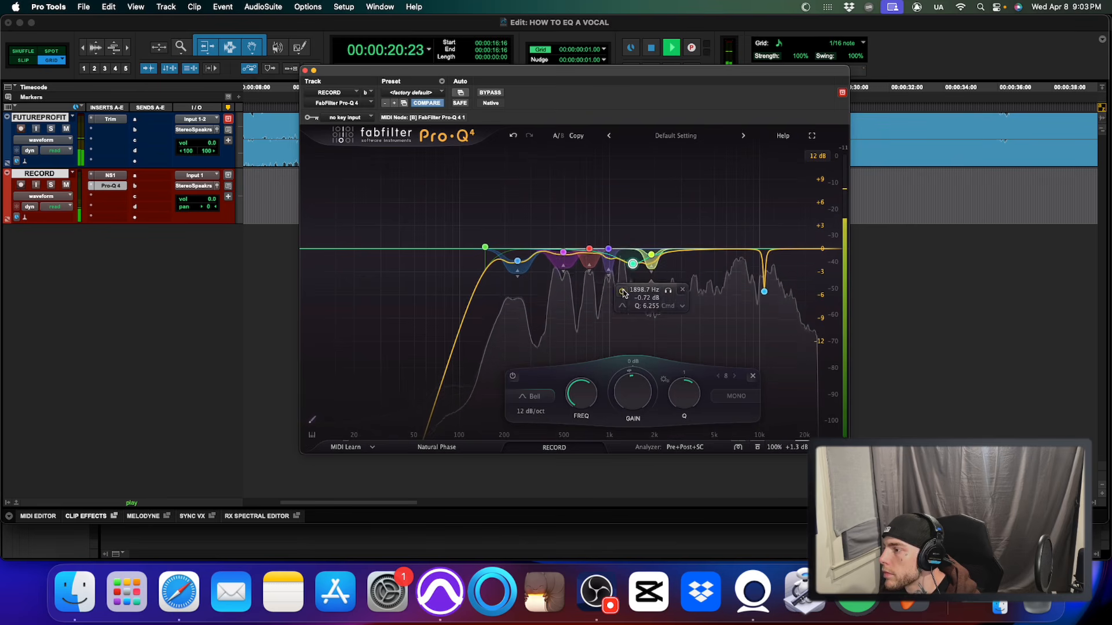
key(space)
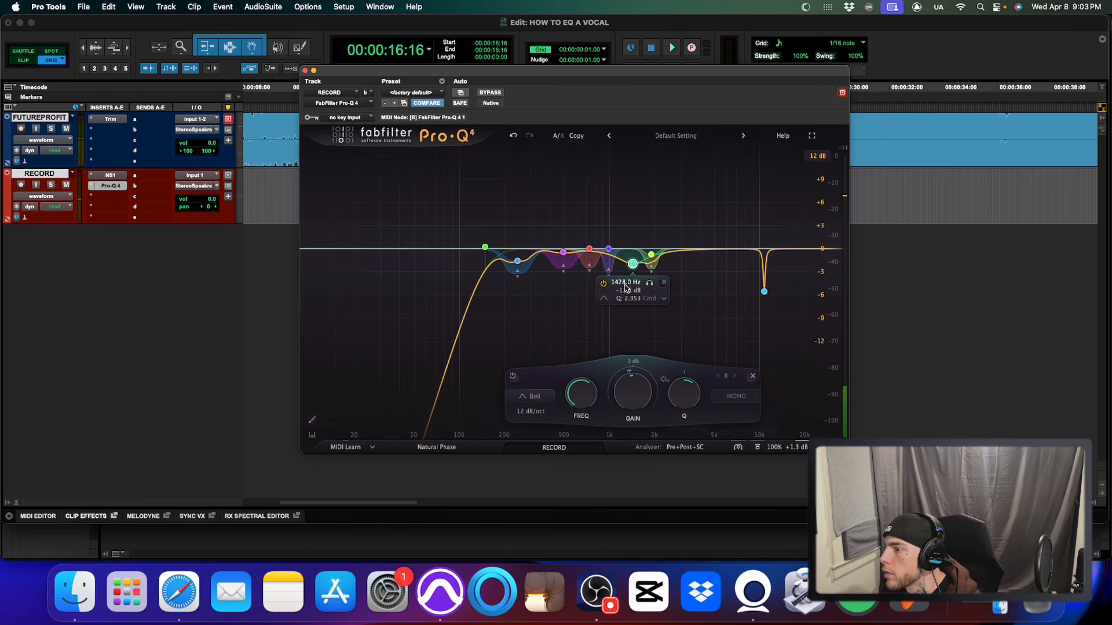
Compare playback with the eighth band at 1428 Hz disabled and enabled, leaving it enabled.
key(space)
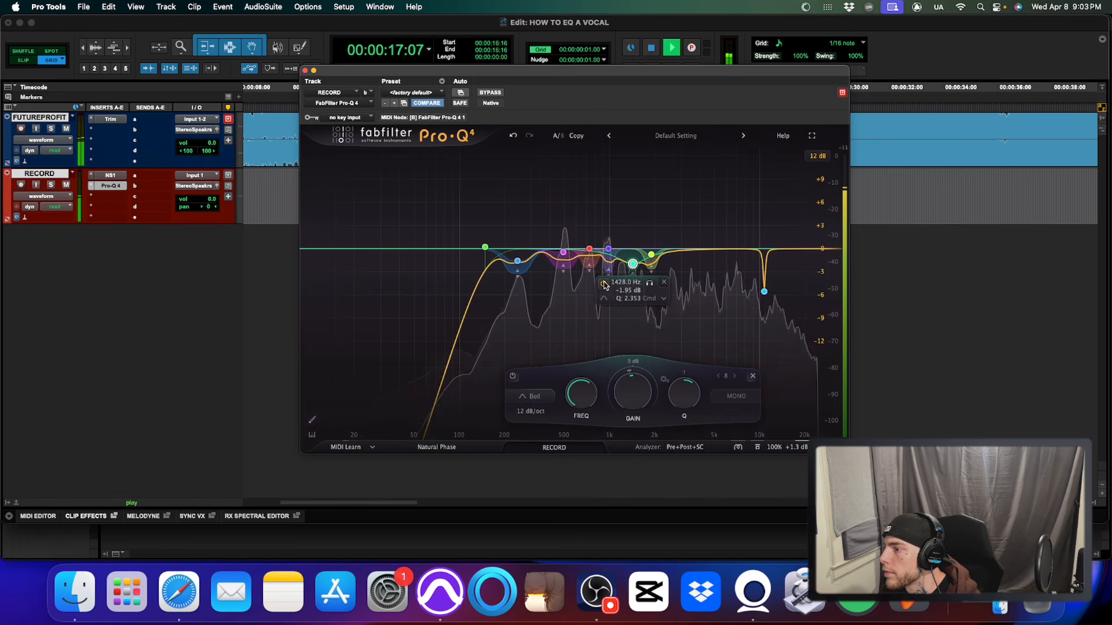
key(space)
key(space)
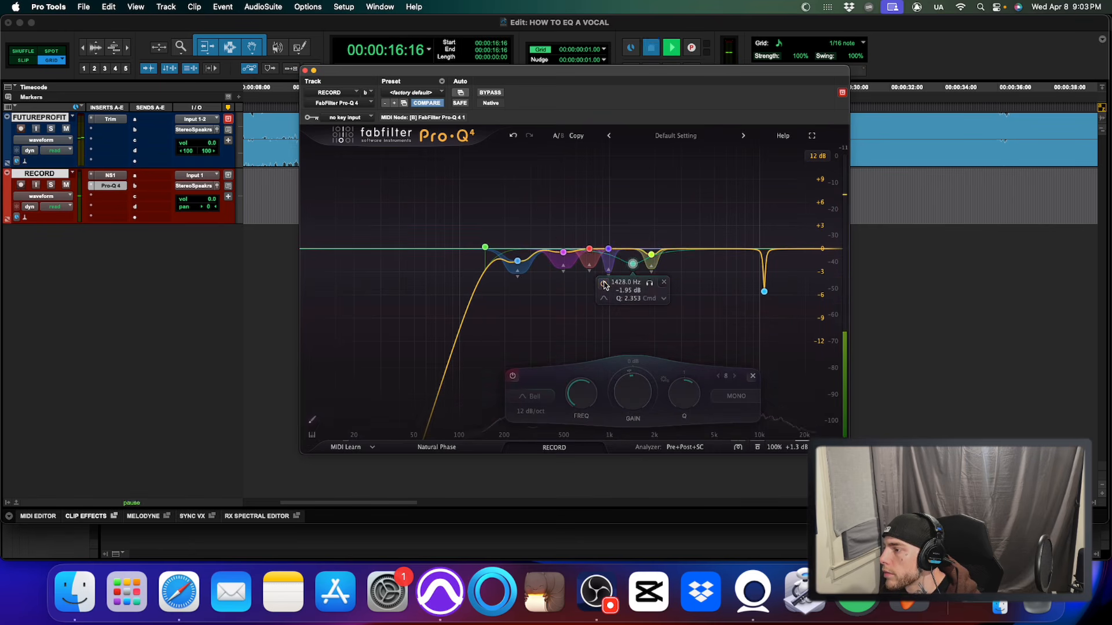
key(space)
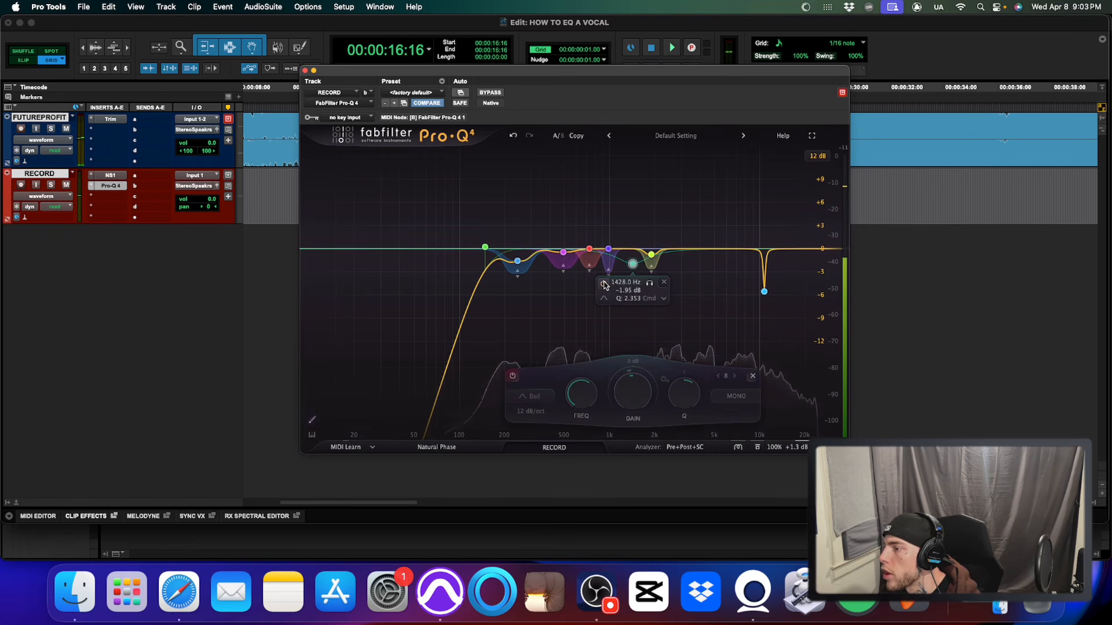
key(space)
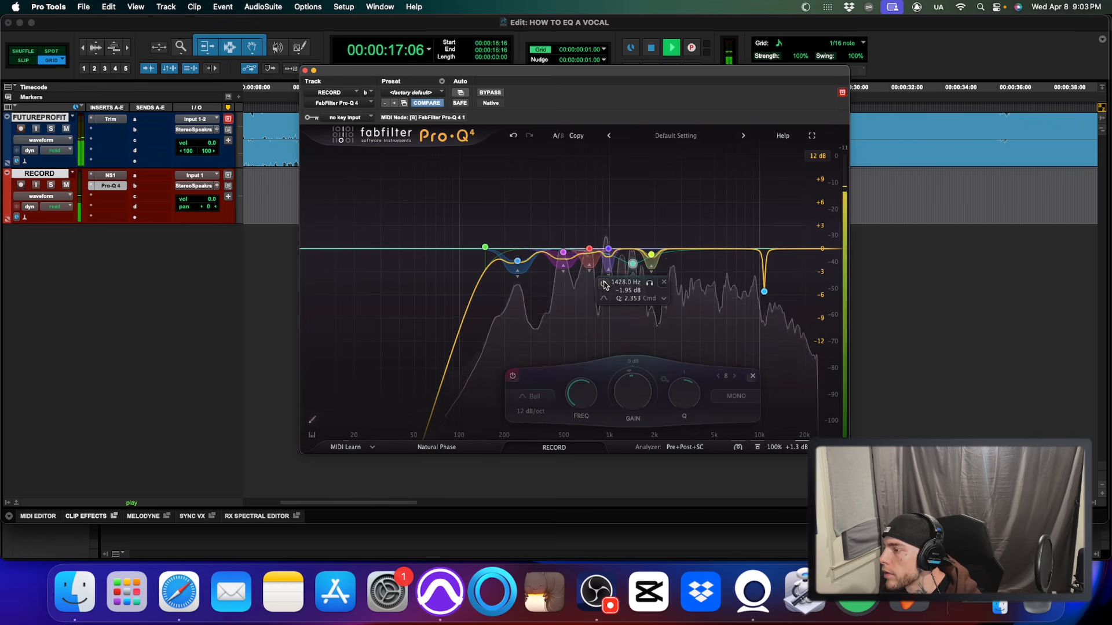
click(604, 284)
key(space)
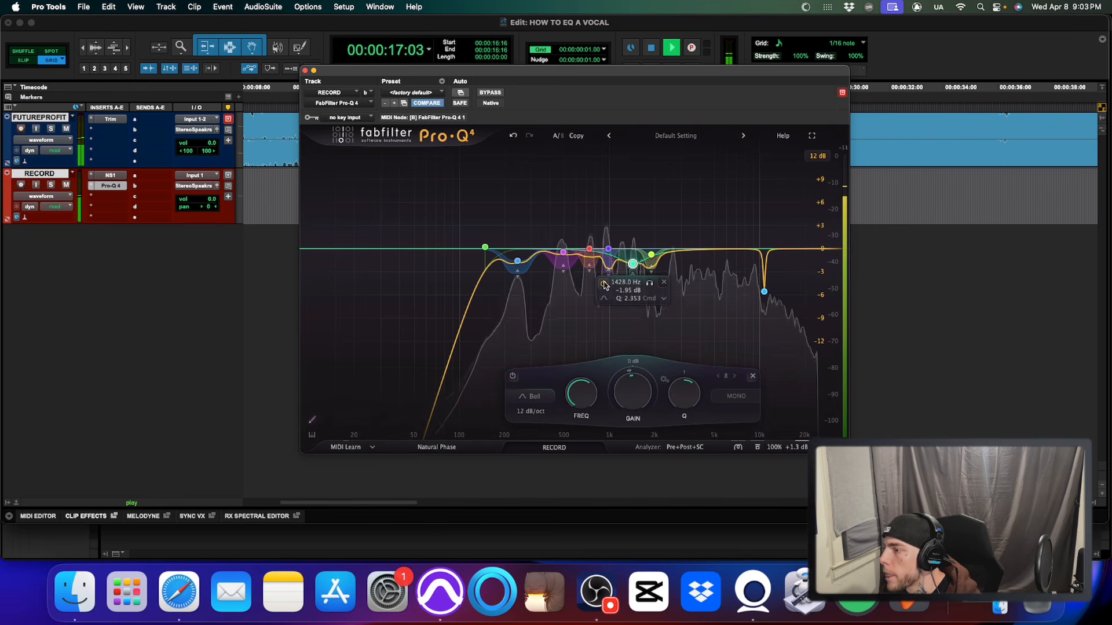
Ease the eighth band's cut at 1428 Hz to -1.39 dB and briefly audition it.
key(space)
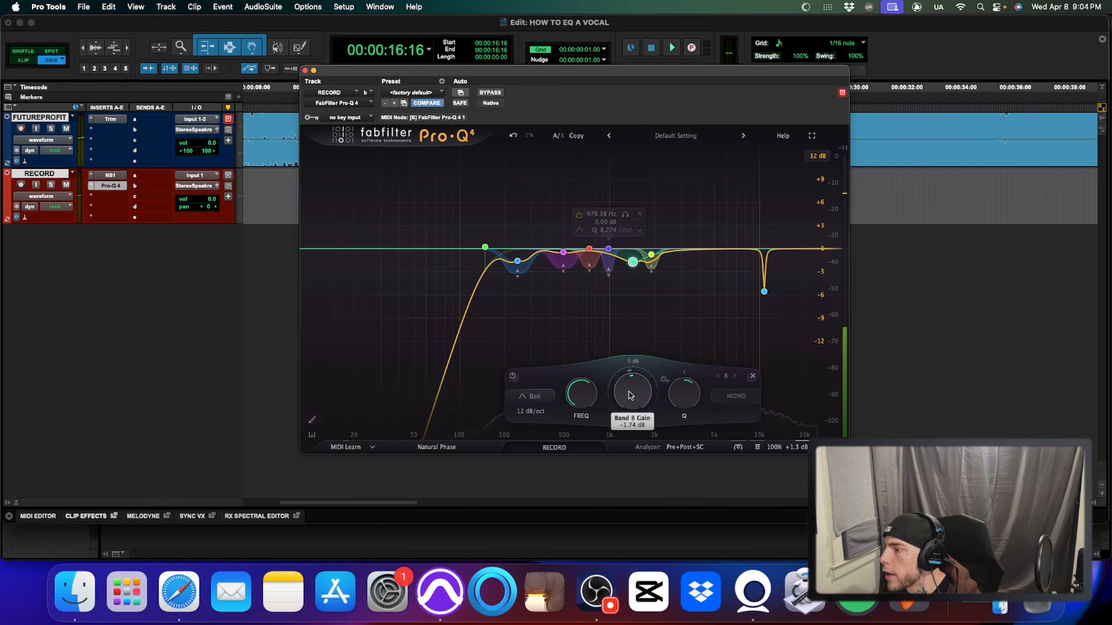
key(space)
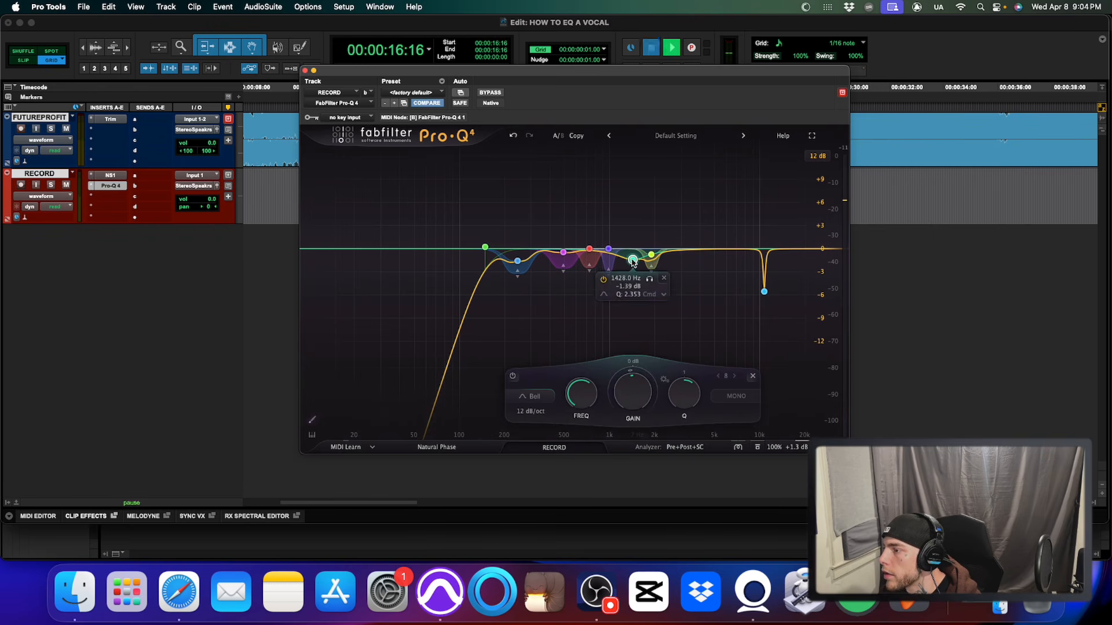
key(space)
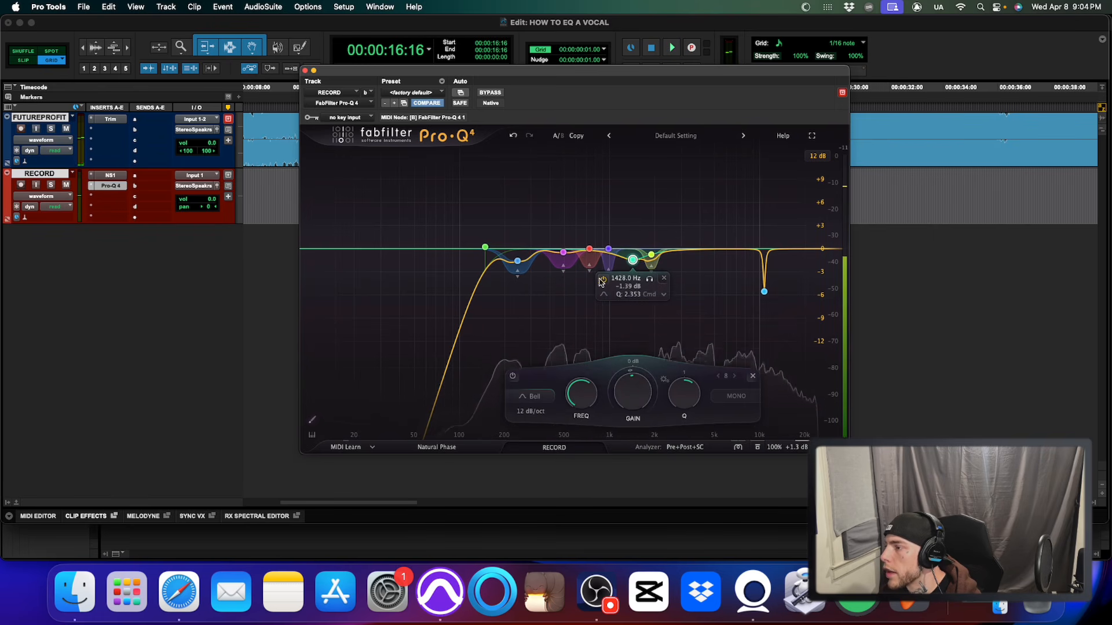
Compare playback with the eased 1428 Hz band disabled and enabled, leaving it enabled.
click(603, 282)
key(space)
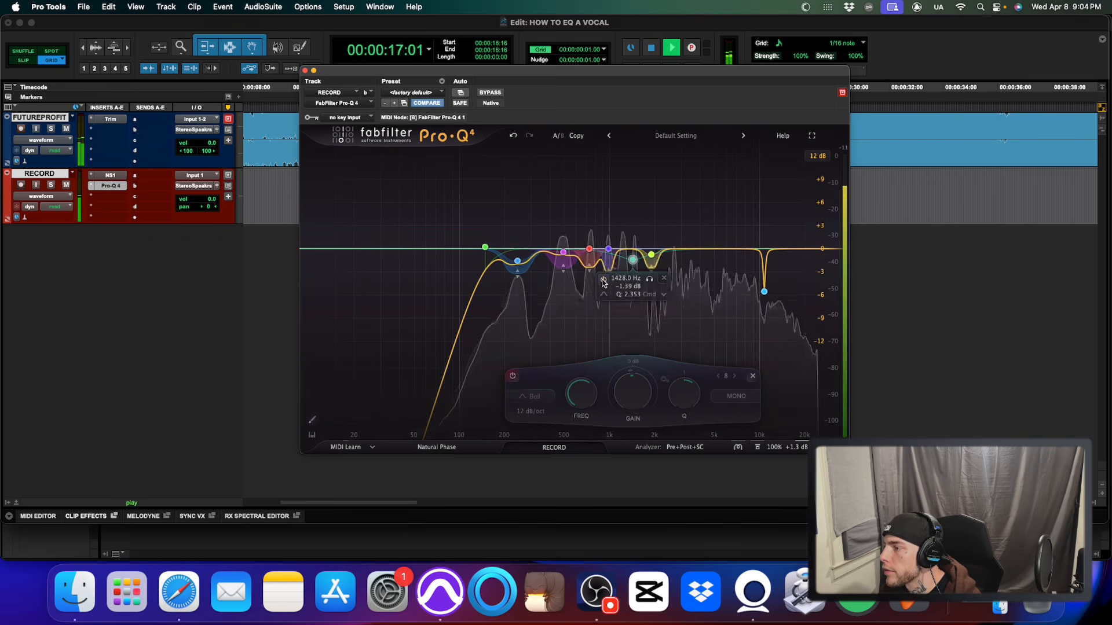
key(space)
click(603, 282)
key(space)
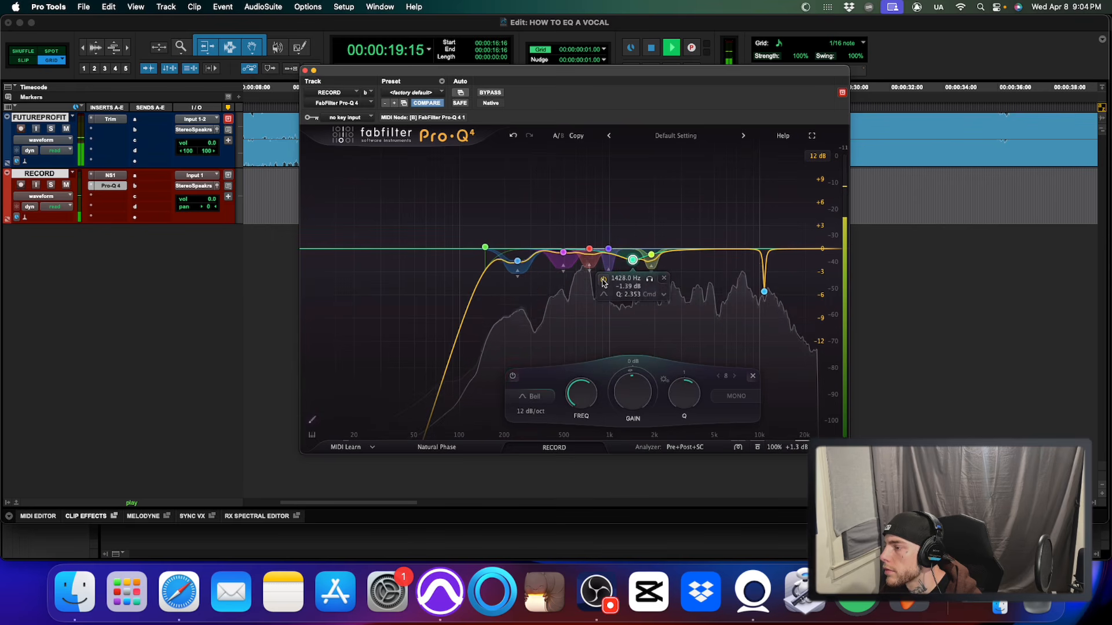
click(603, 282)
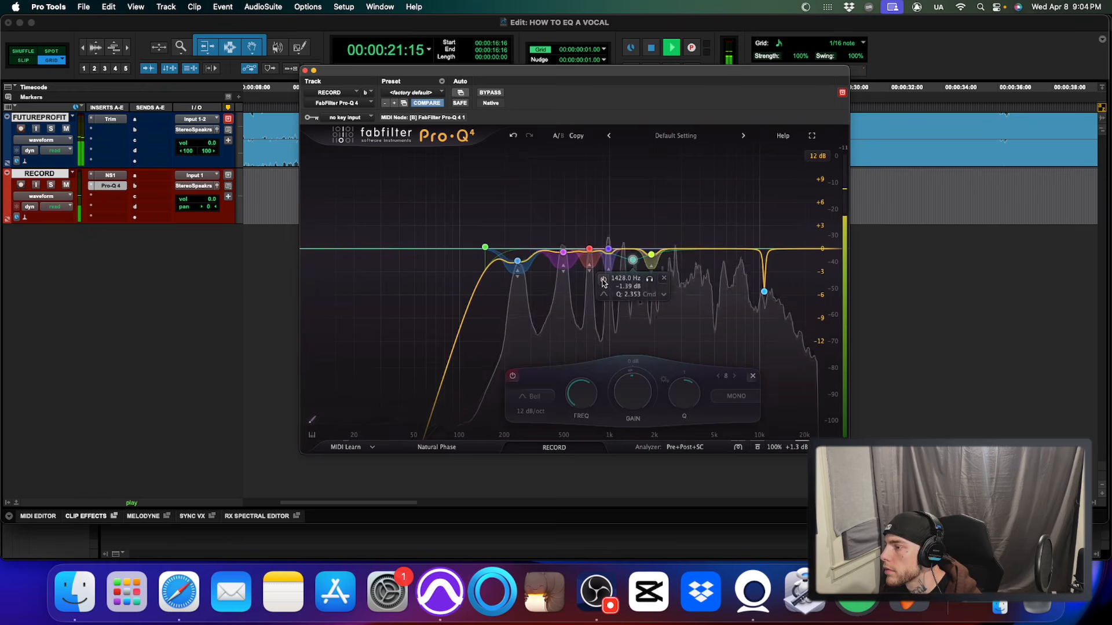
click(603, 282)
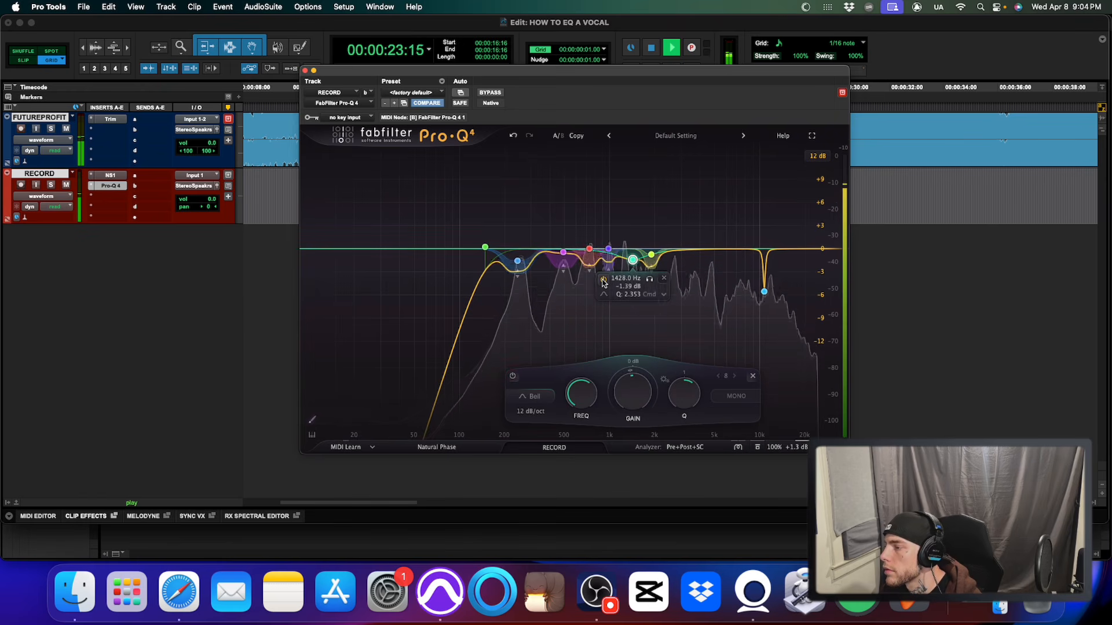
key(space)
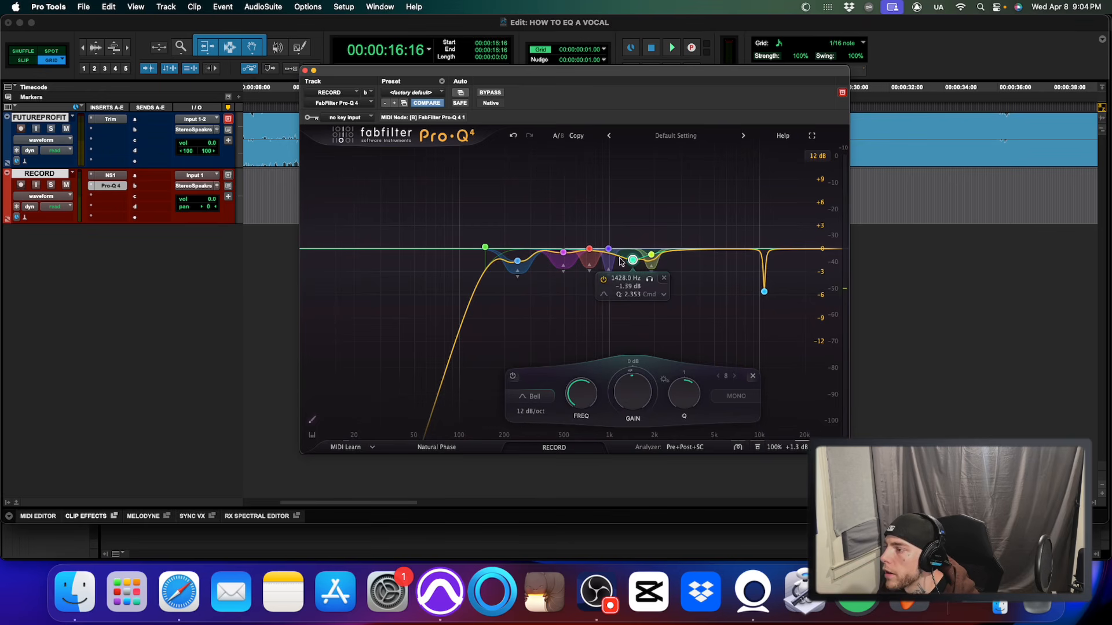
Insert the mono UADx Pultec EQP-1A EQ after Pro-Q 4 on the RECORD track and move its window clear of the ruler.
click(100, 200)
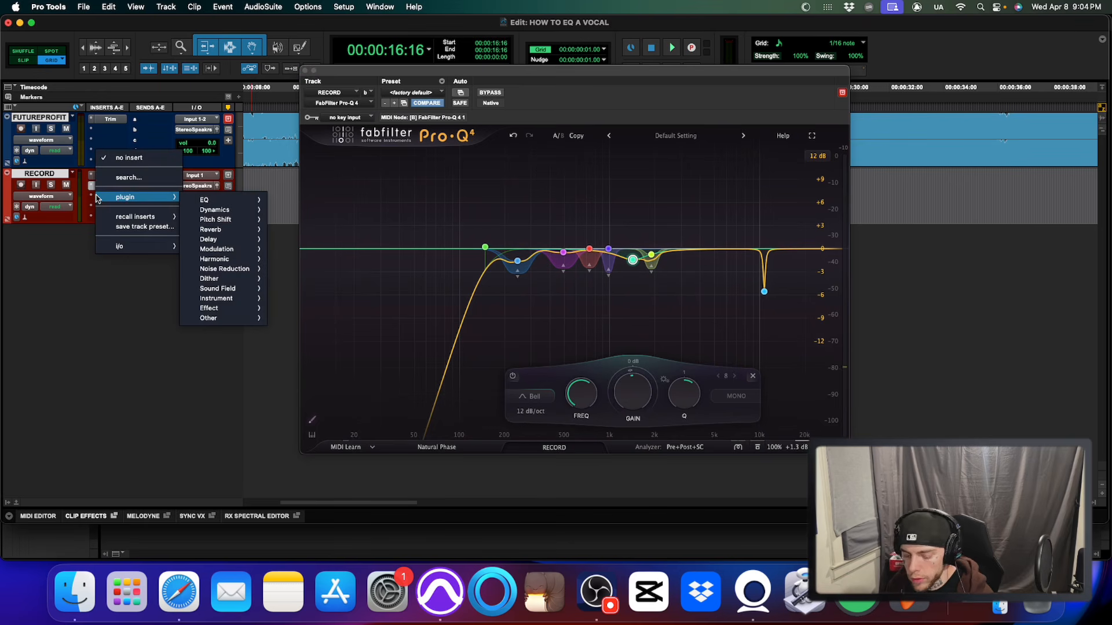
text(EPQ)
key(BackSpace)
key(BackSpace)
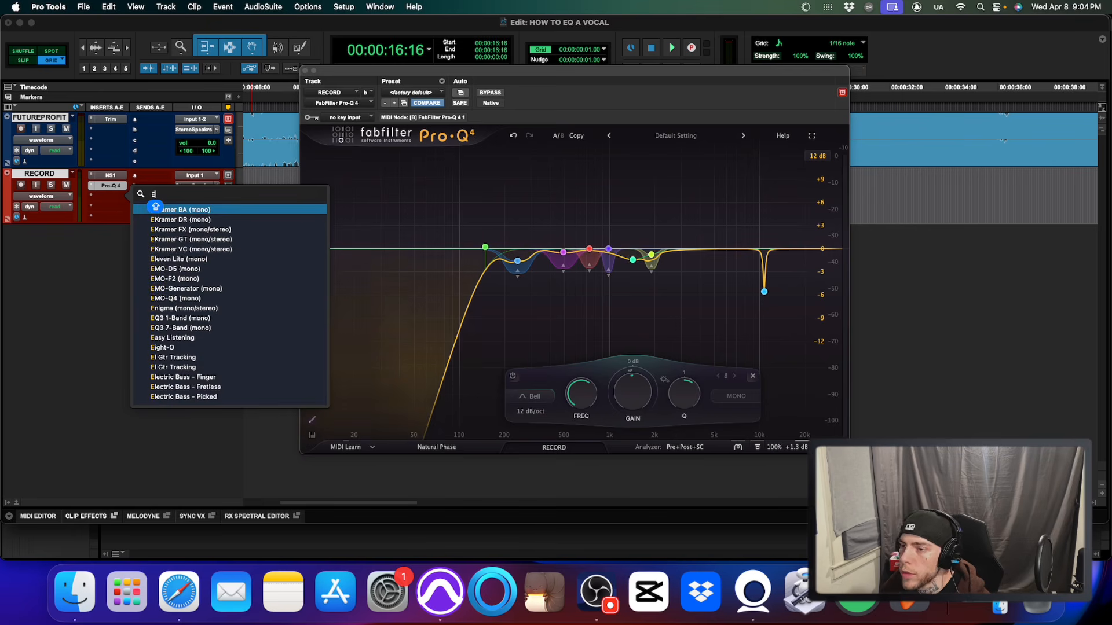
text(Q)
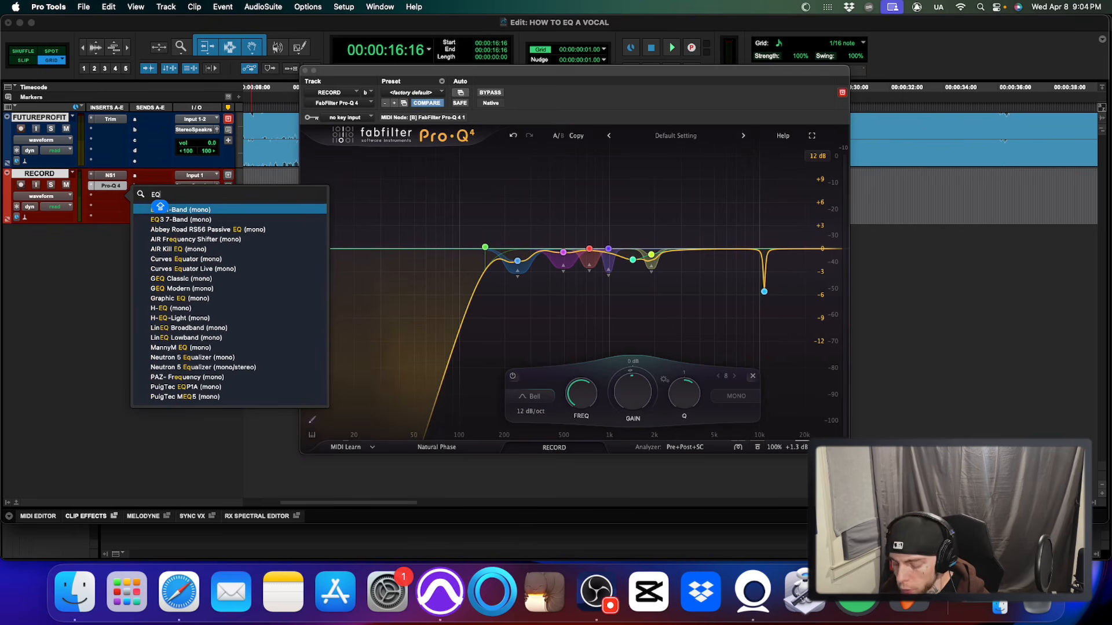
text(P)
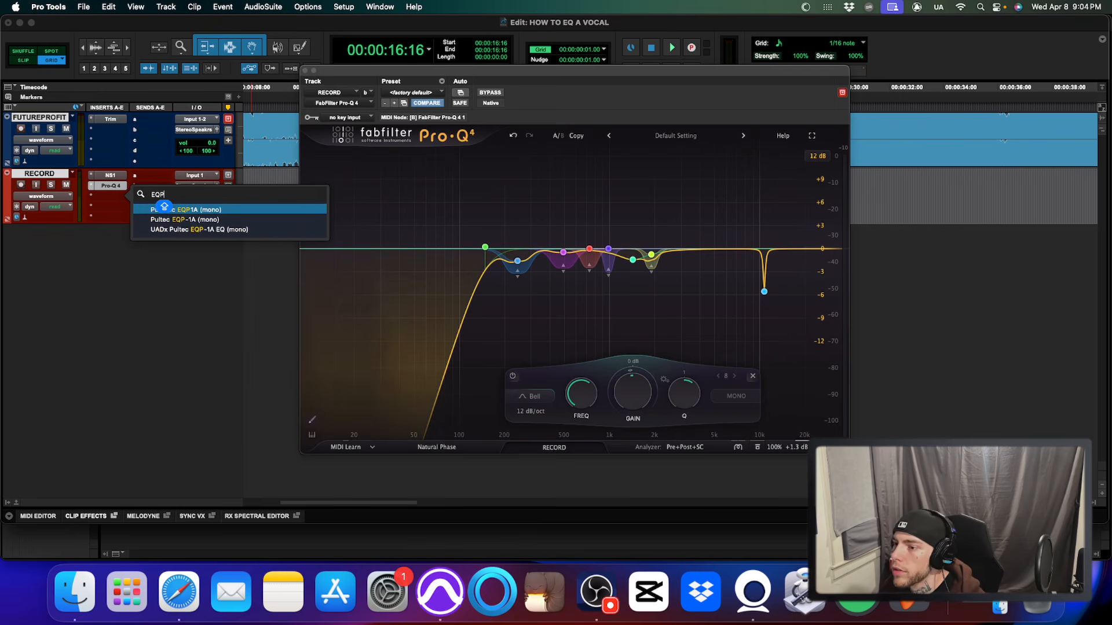
click(167, 231)
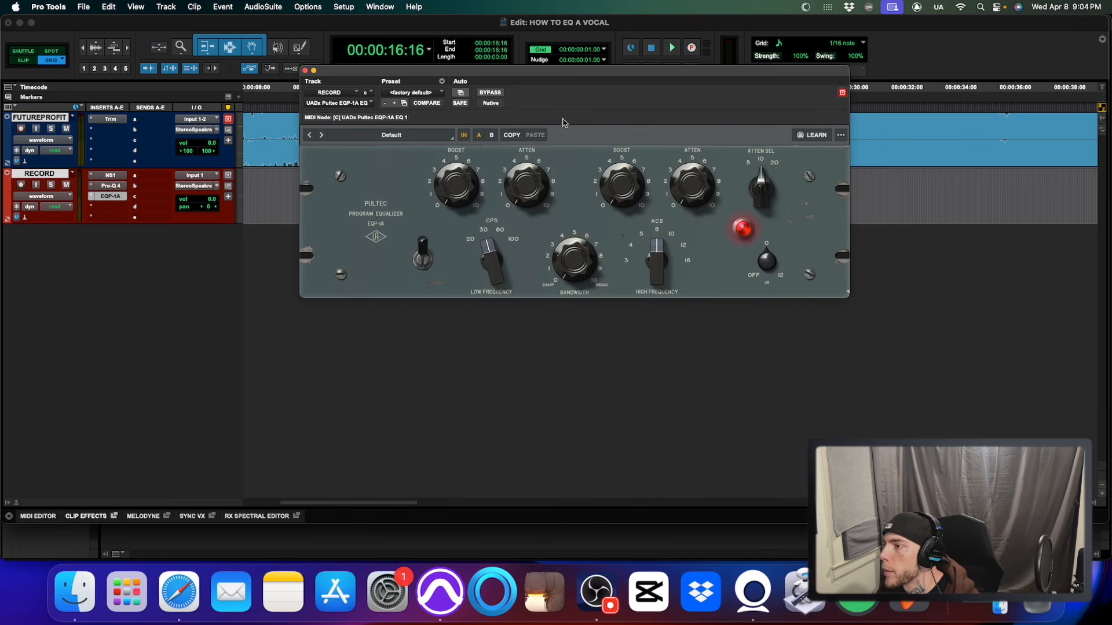
drag(583, 73, 573, 158)
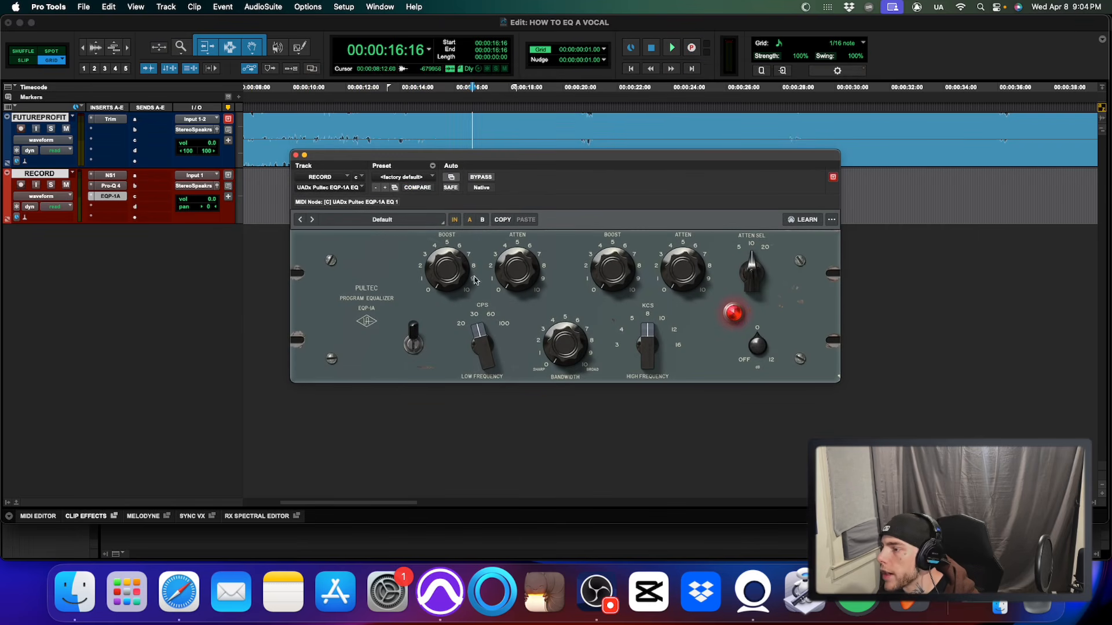
Raise the Pultec's low boost to about 2 during playback and audition the low-frequency selector at 60 and 100 CPS, leaving it at 100.
key(space)
drag(447, 271, 442, 262)
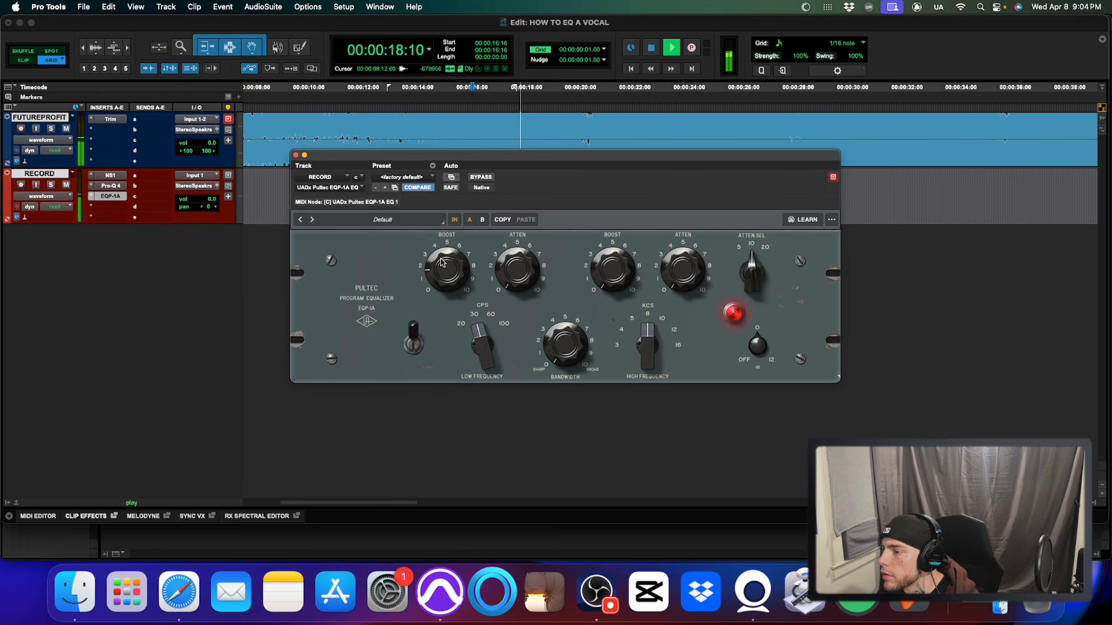
click(478, 322)
click(475, 317)
click(490, 312)
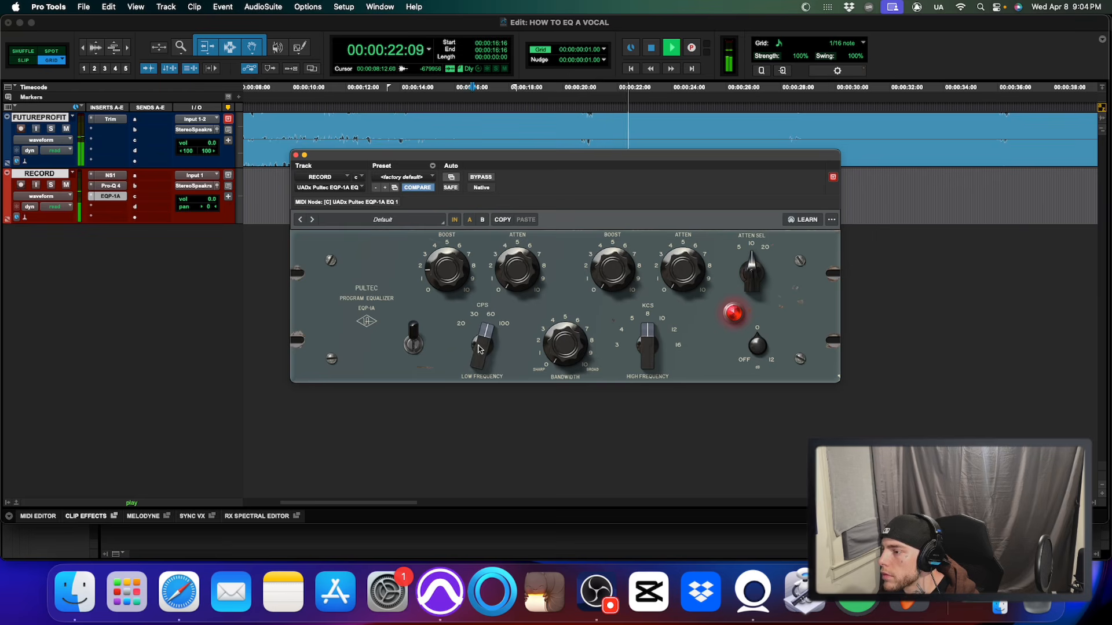
click(489, 313)
key(space)
key(space)
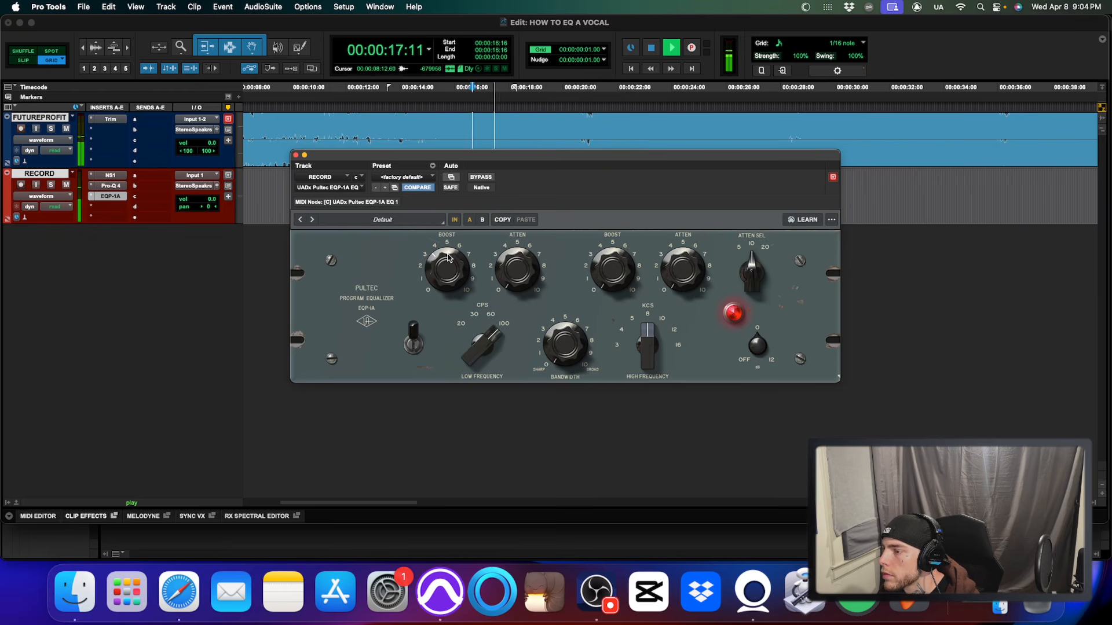
click(487, 359)
drag(486, 359, 491, 340)
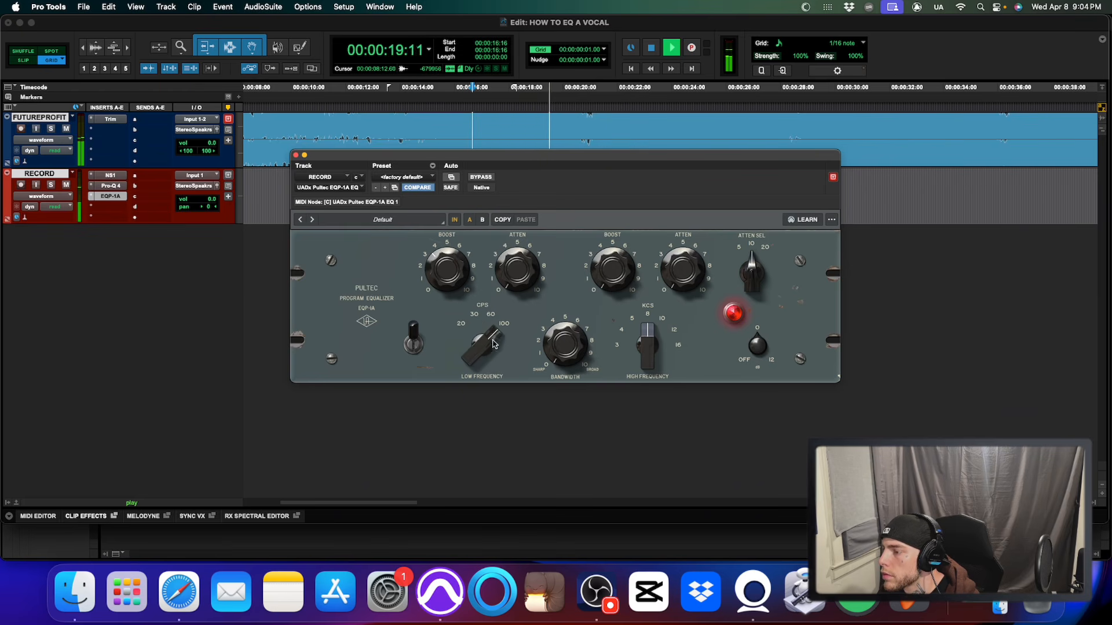
Lower the Pultec's low boost to about 1 and audition the vocal from the start point.
drag(451, 269, 454, 284)
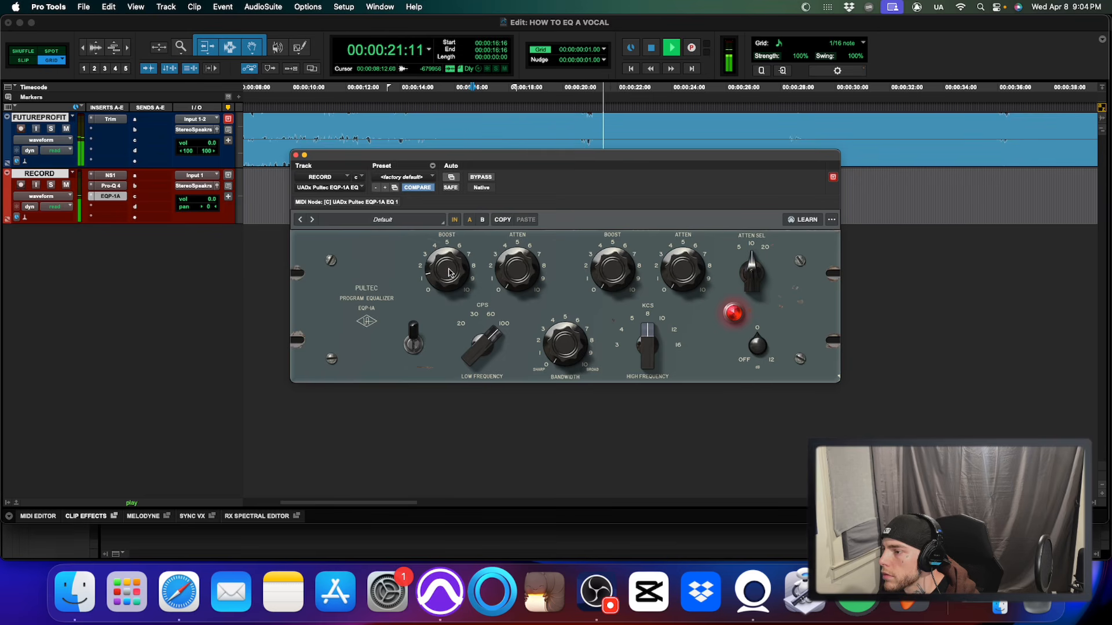
key(space)
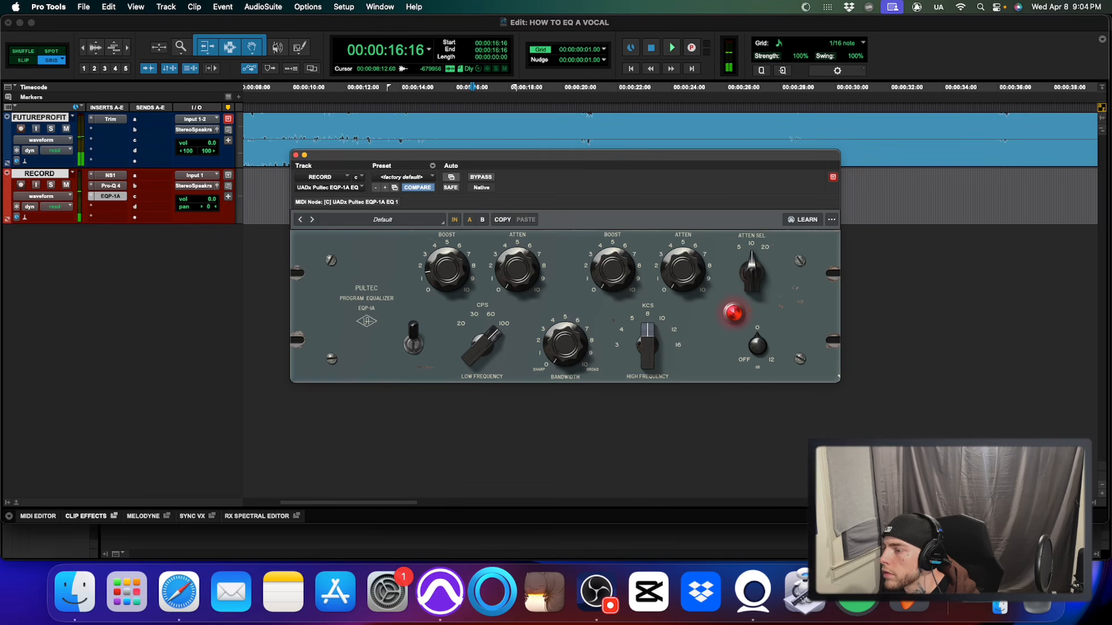
key(space)
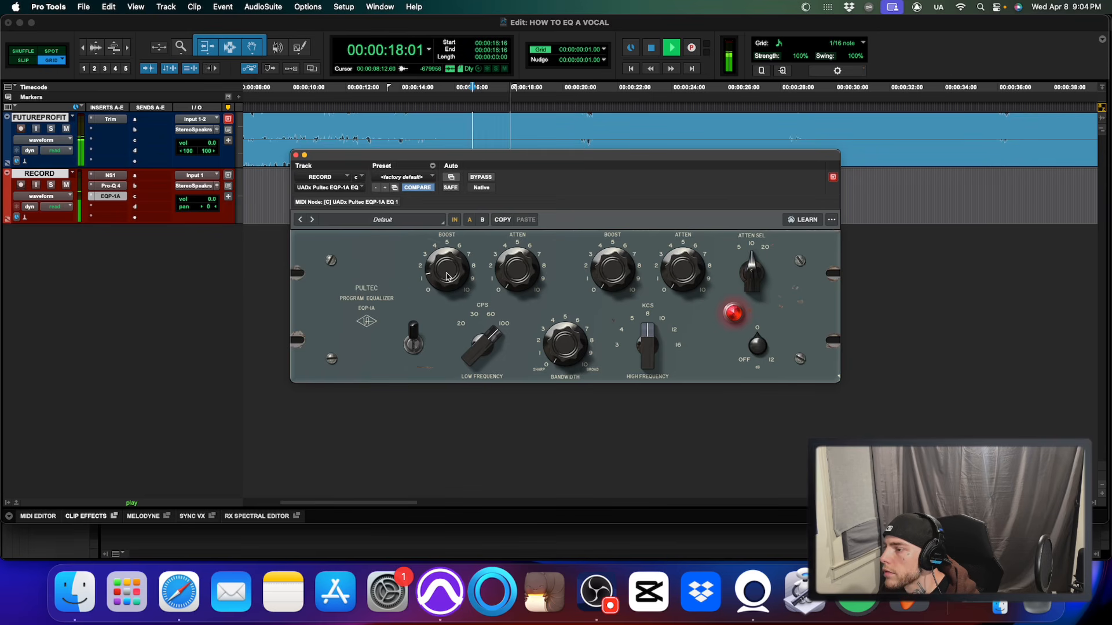
key(space)
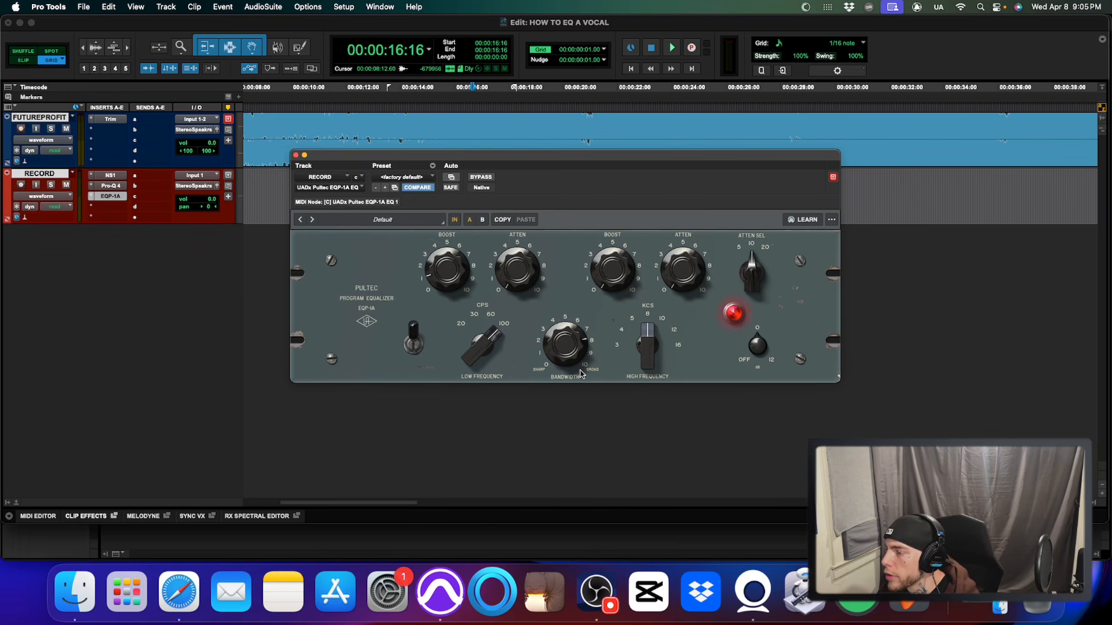
Set the Pultec's bandwidth to about 7, raise the high boost, and audition the high frequency at 16, 12, 10 and 5 KCS.
drag(567, 363, 584, 338)
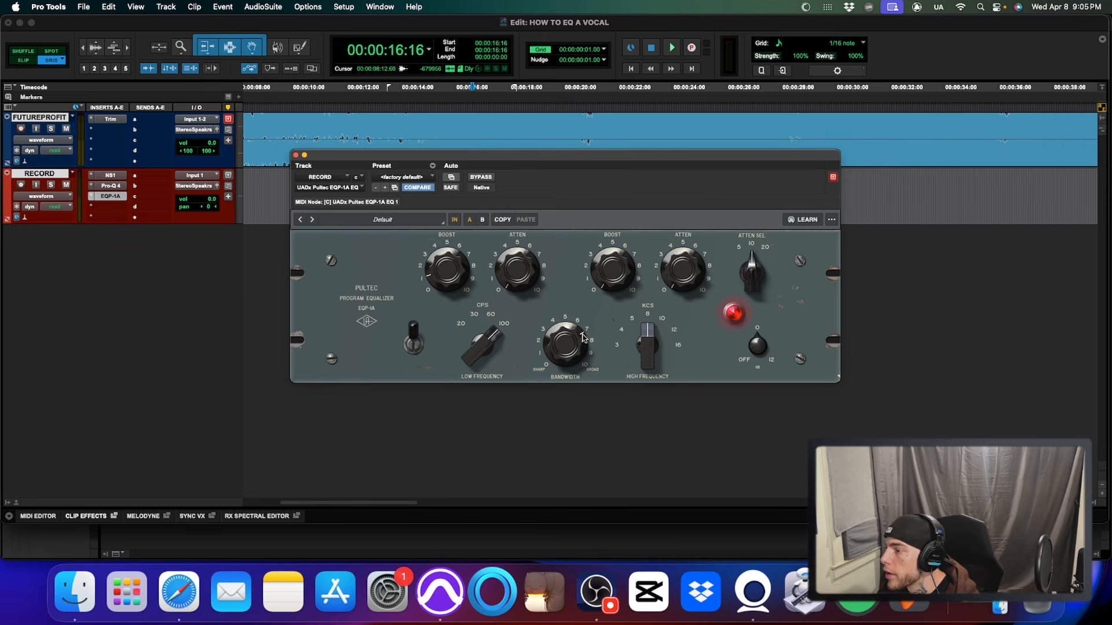
drag(568, 358, 569, 348)
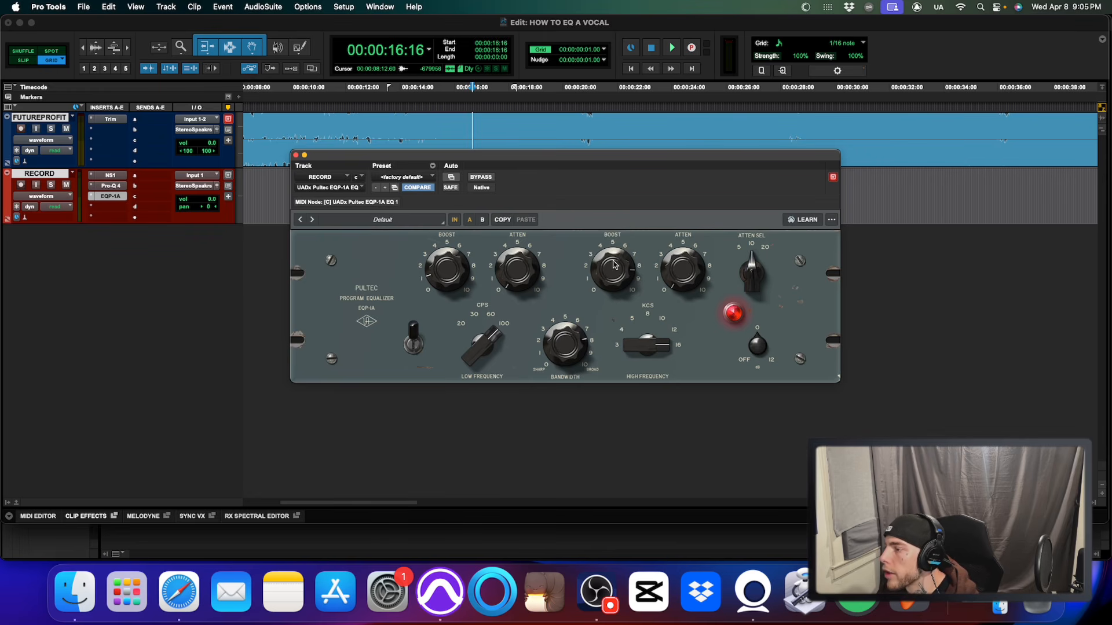
key(space)
click(671, 334)
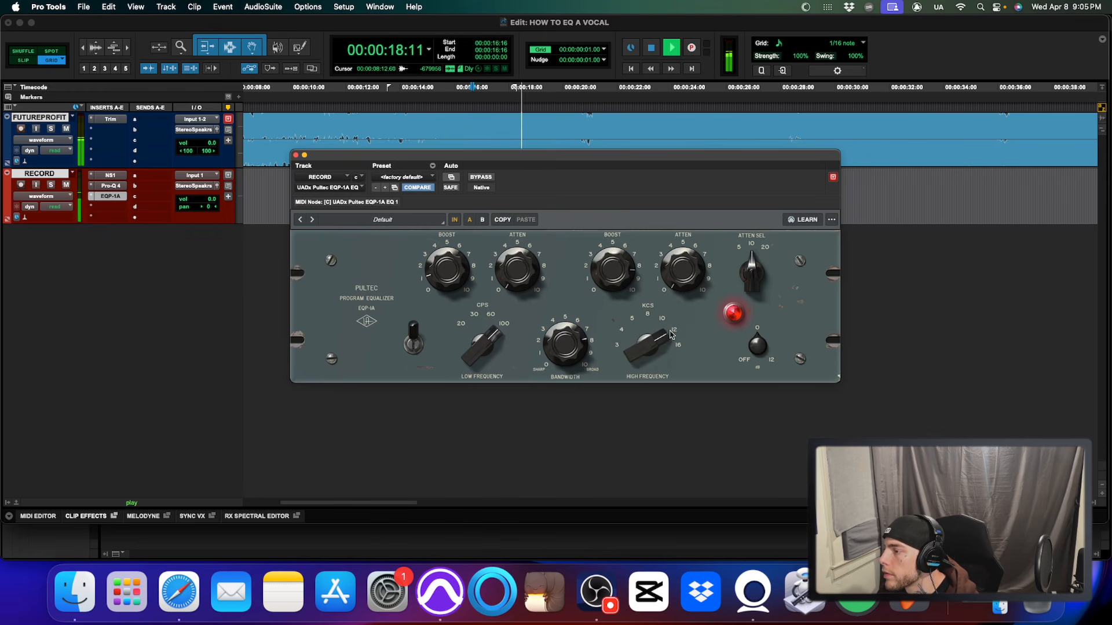
click(642, 321)
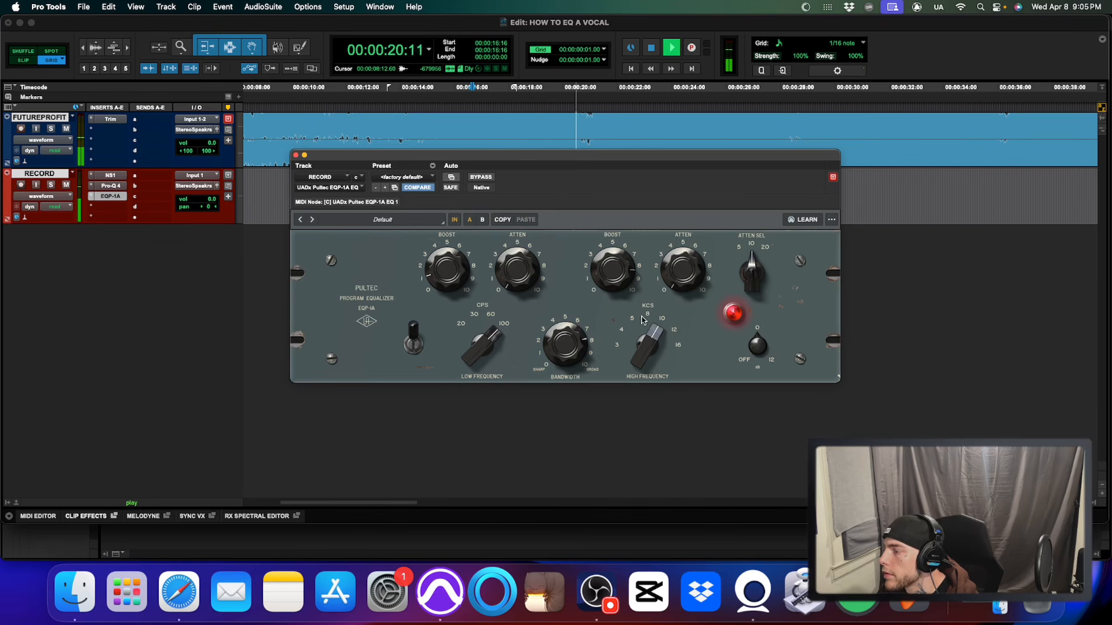
click(634, 322)
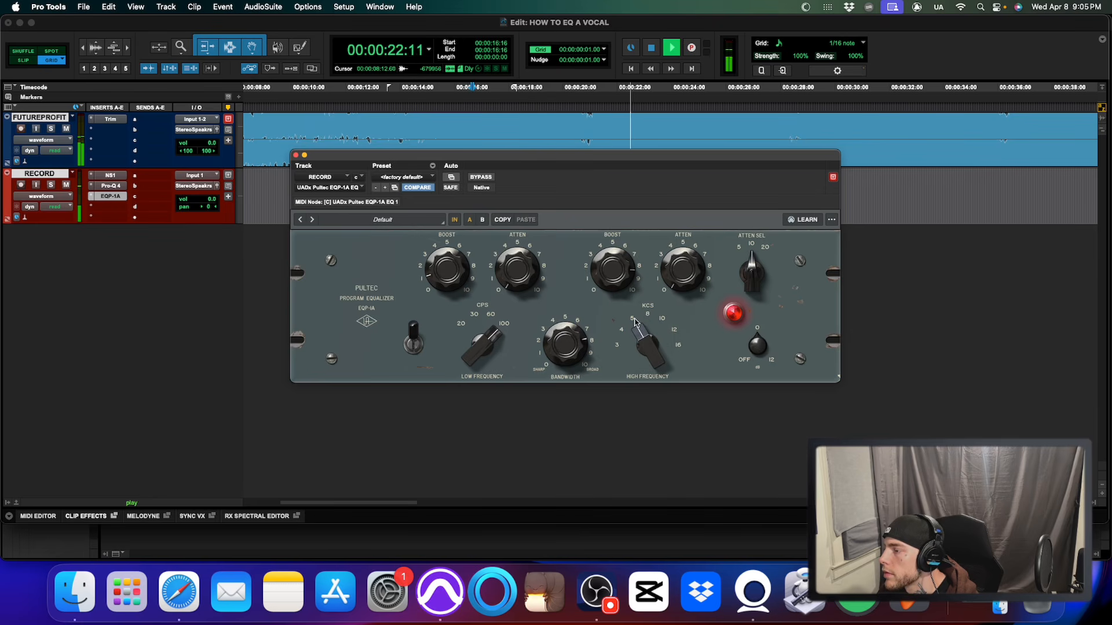
click(648, 319)
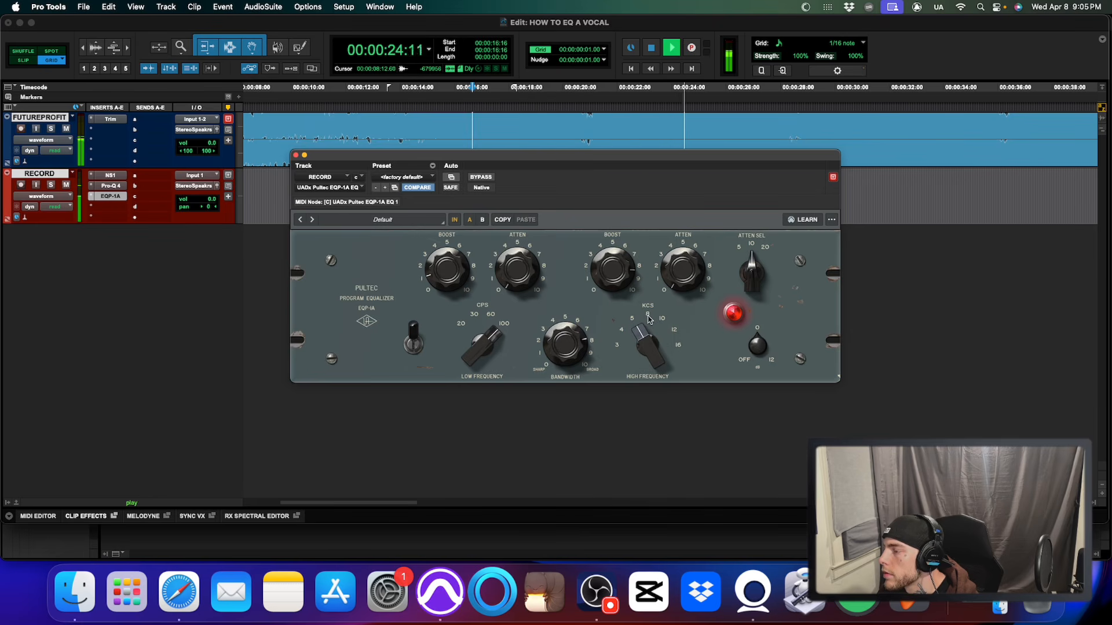
Audition the high boost at 10 KCS, adjust its amount, and leave the high-frequency selector at 16 KCS.
click(667, 324)
key(space)
key(space)
click(667, 328)
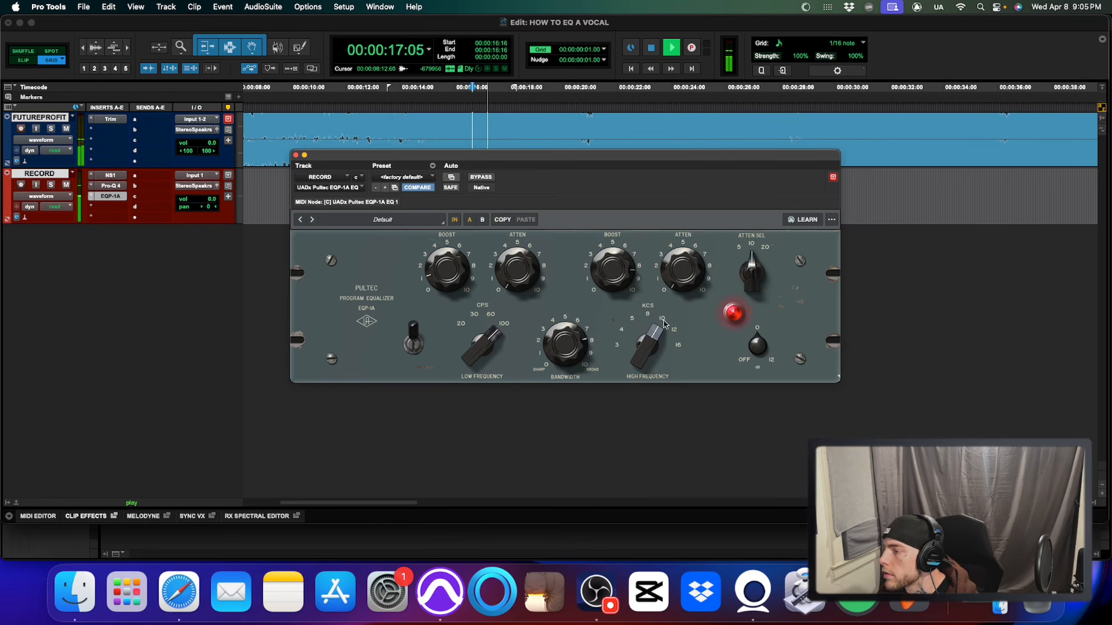
click(679, 346)
key(space)
key(space)
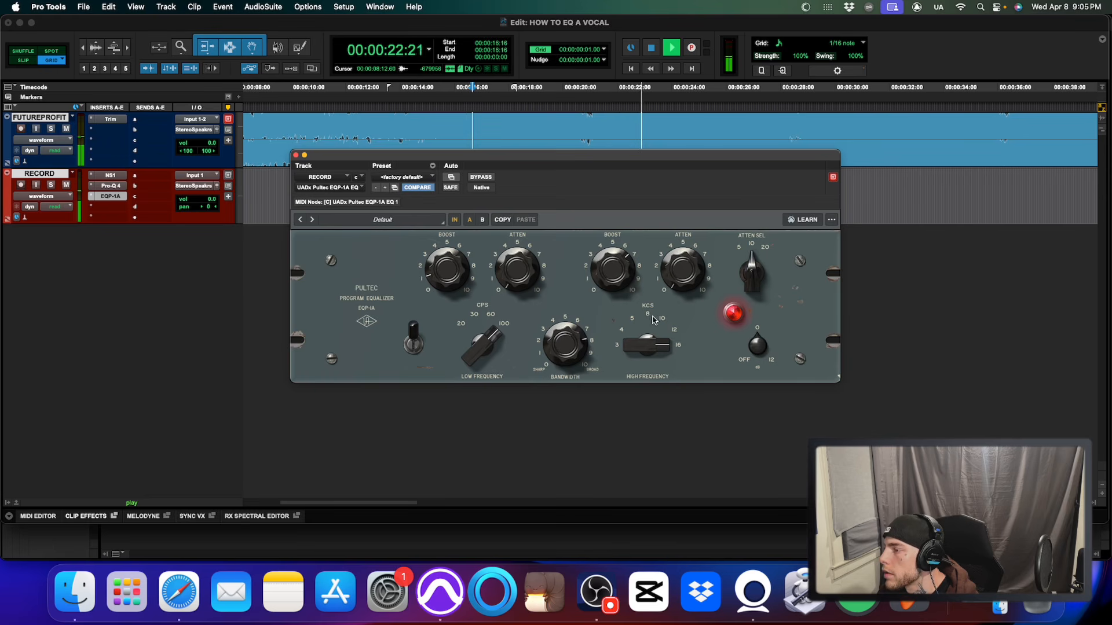
key(space)
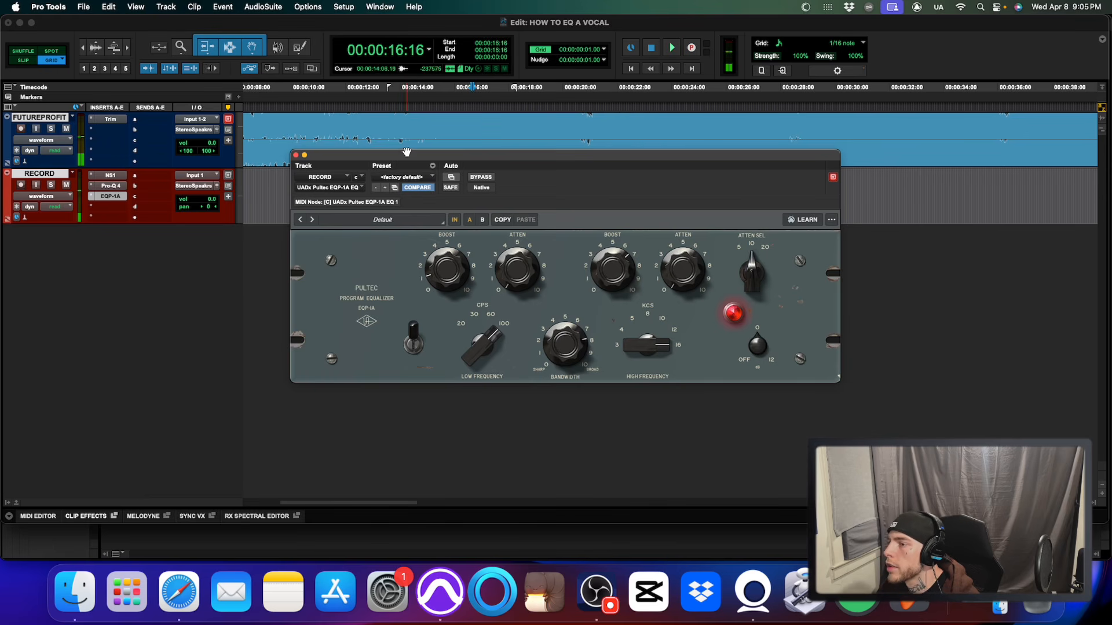
Close the Pultec window and audition the vocal over the beat with both EQs active.
click(296, 156)
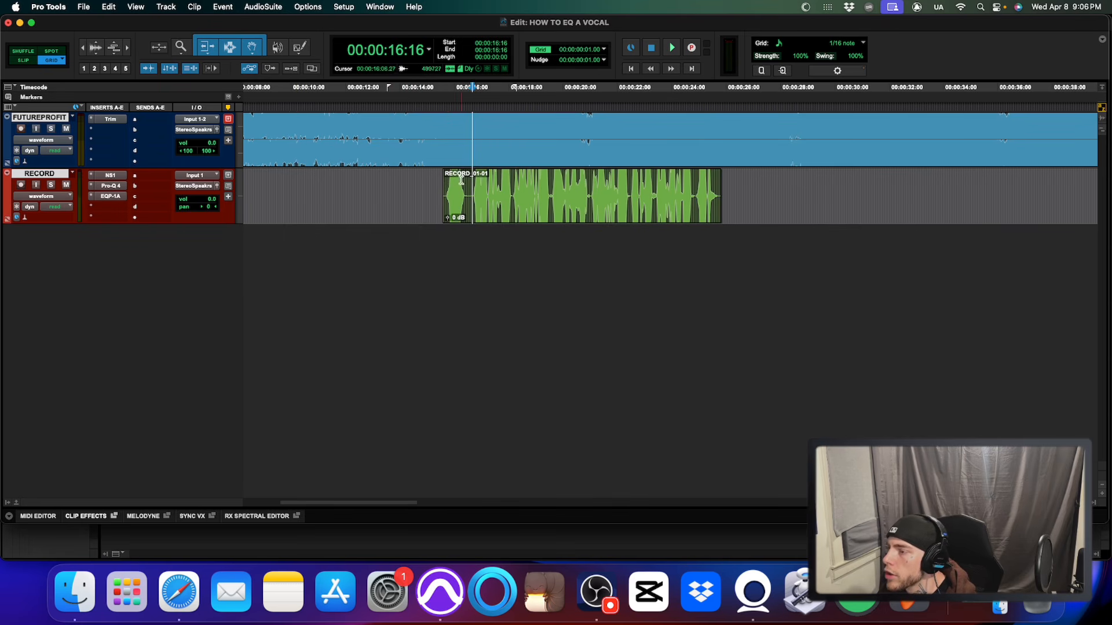
key(space)
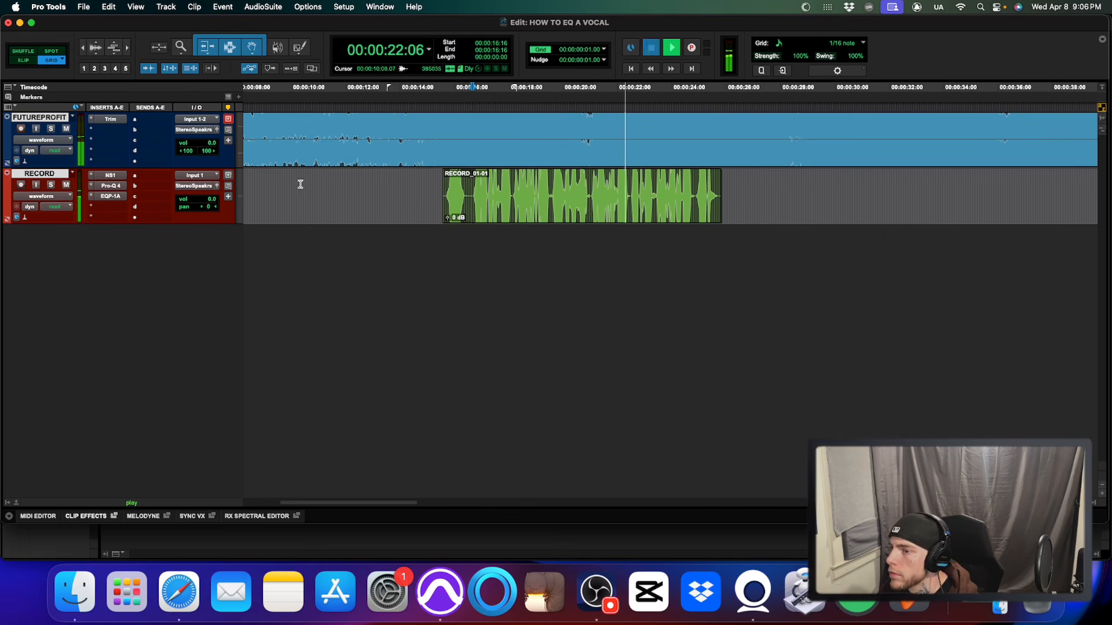
key(space)
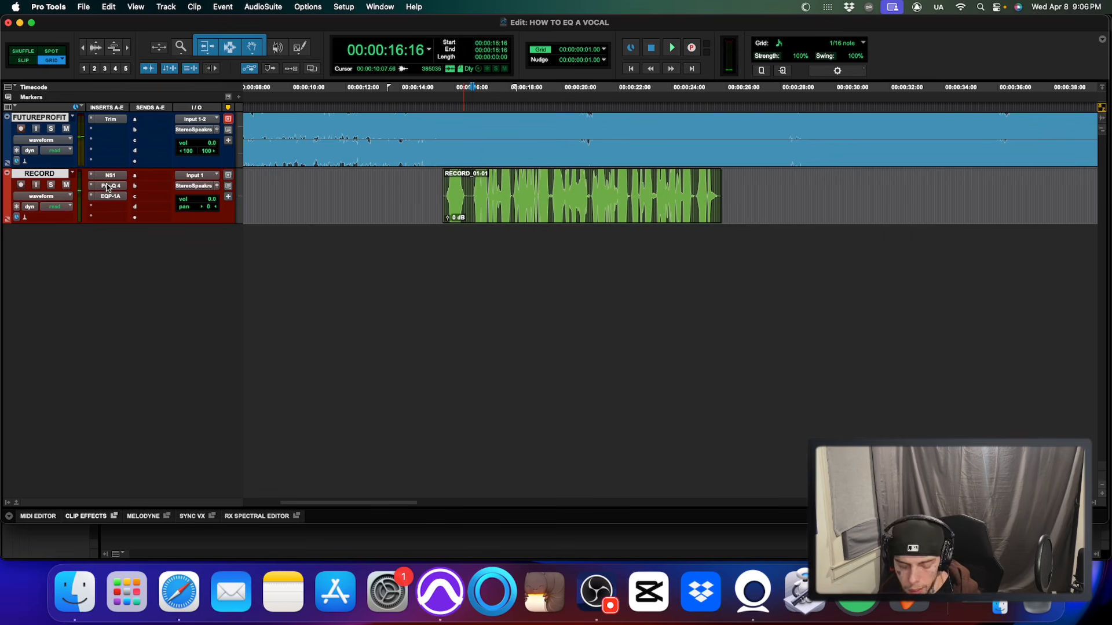
Compare the vocal with Pro-Q 4 and EQP-1A bypassed and re-enabled during playback, and review the Pro-Q 4 curve.
shift+super+click(107, 186)
key(space)
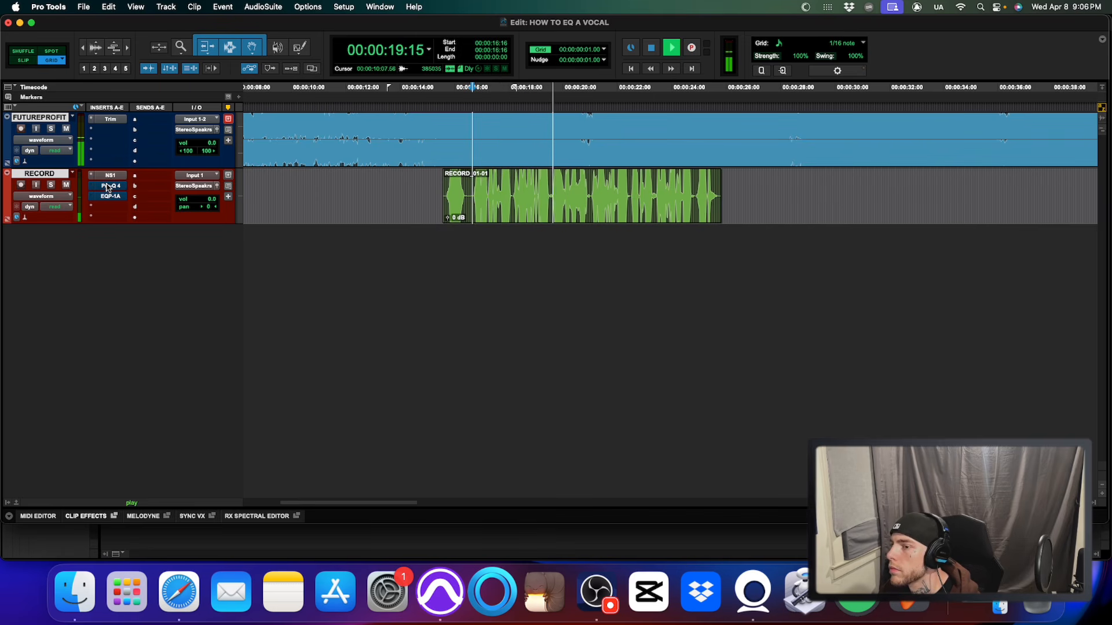
shift+super+click(108, 187)
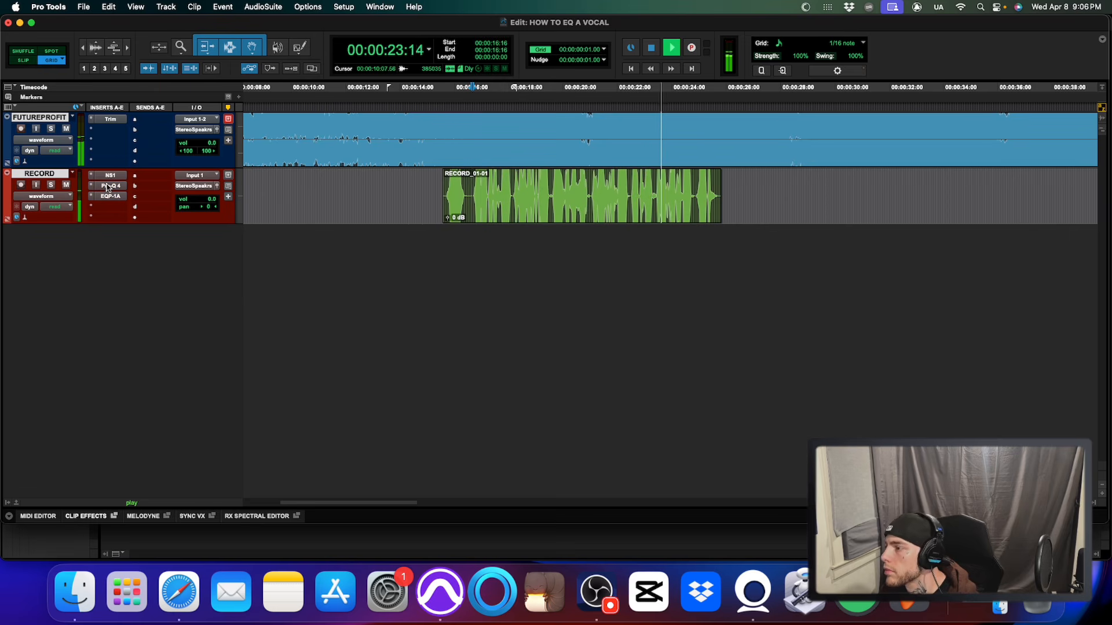
key(space)
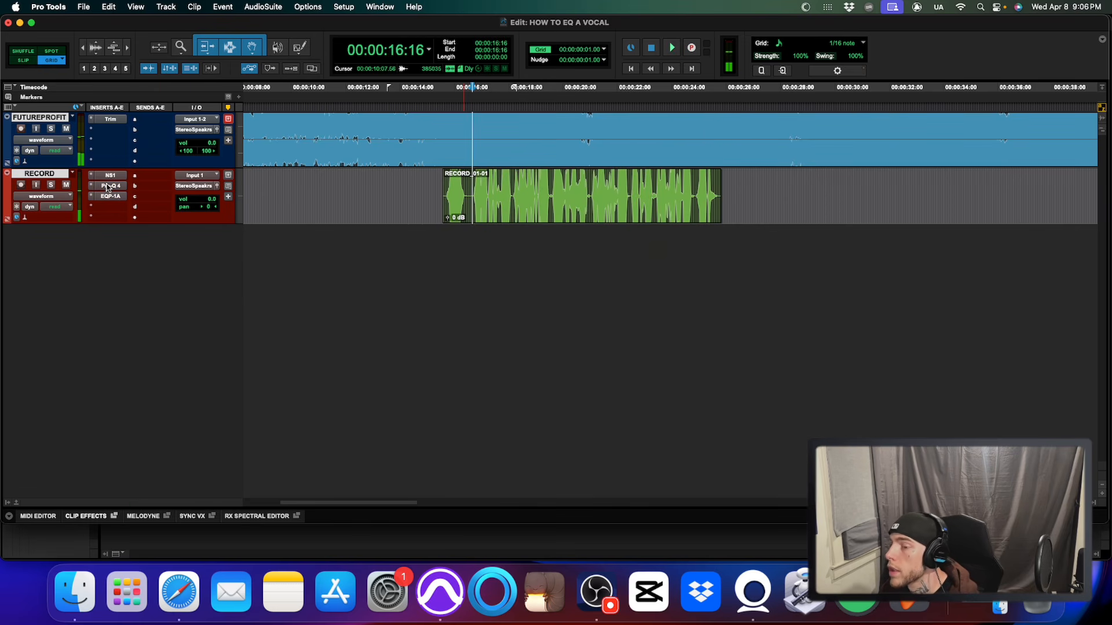
click(107, 187)
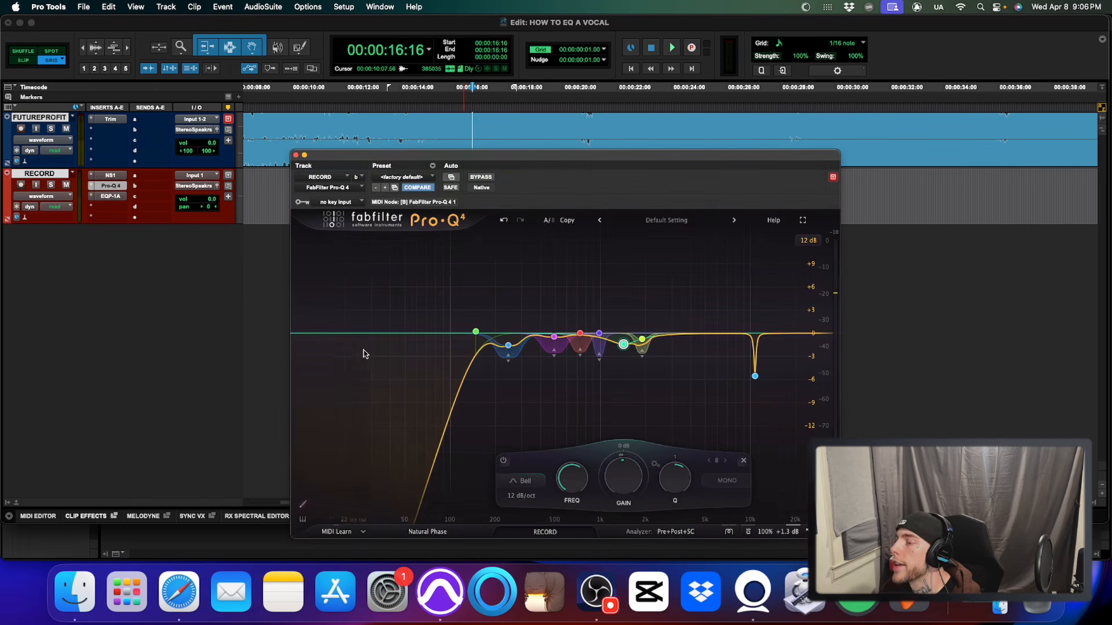
click(294, 155)
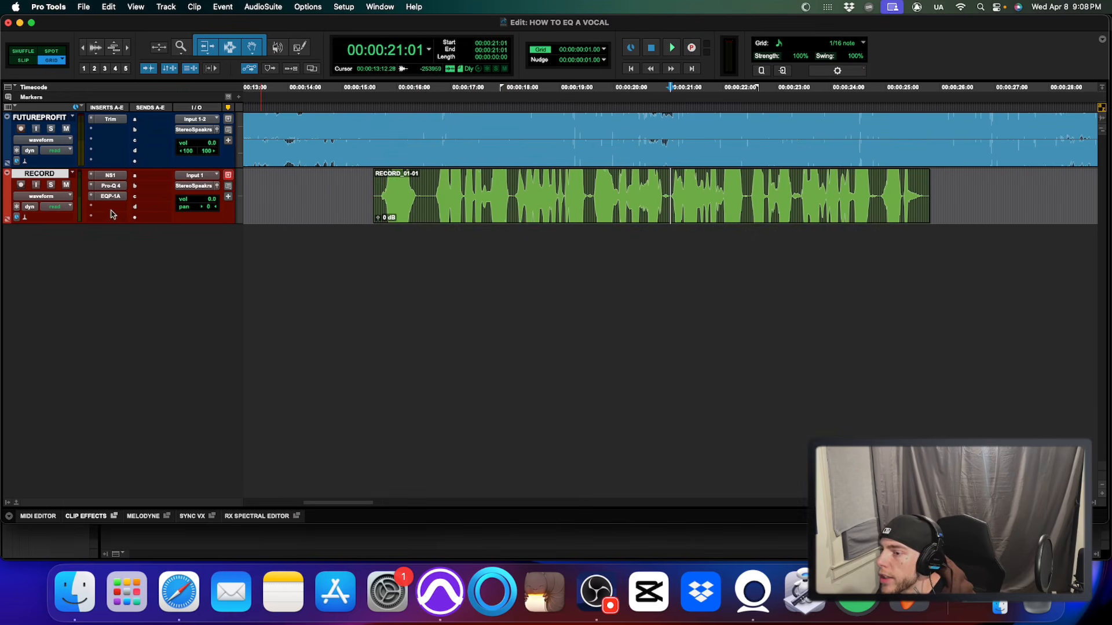
Insert the Spectre plug-in on the RECORD track in the slot after EQP-1A.
click(113, 214)
mouse_move(114, 210)
click(128, 187)
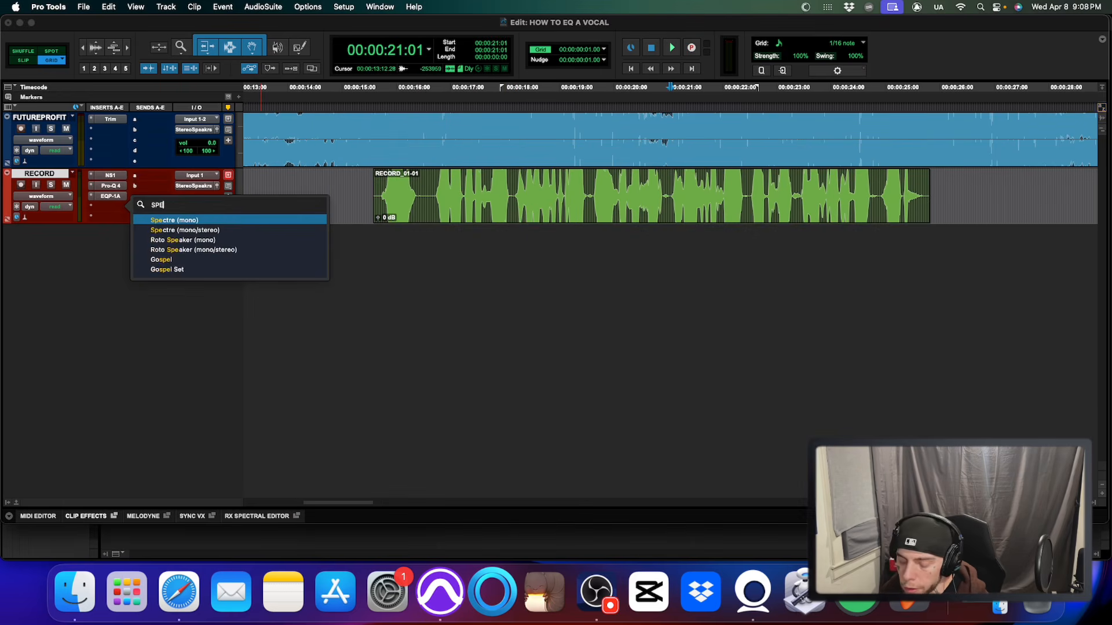
text(SPECTRE)
key(Return)
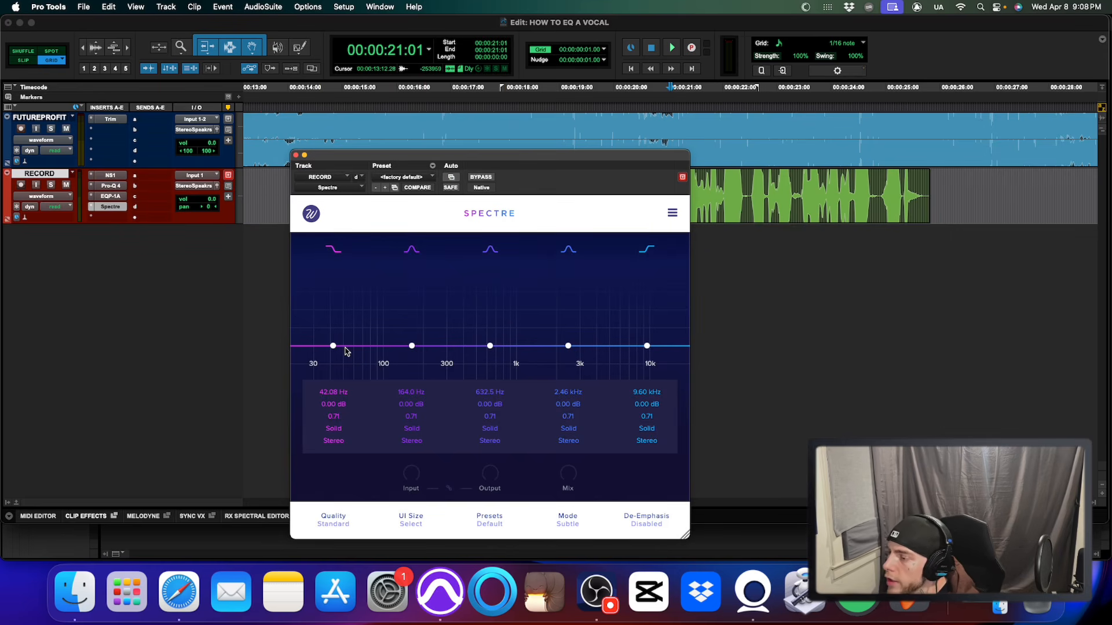
Try a high-shelf boost of about 4.3 dB at 7.2 kHz in Spectre and reset the band.
click(645, 349)
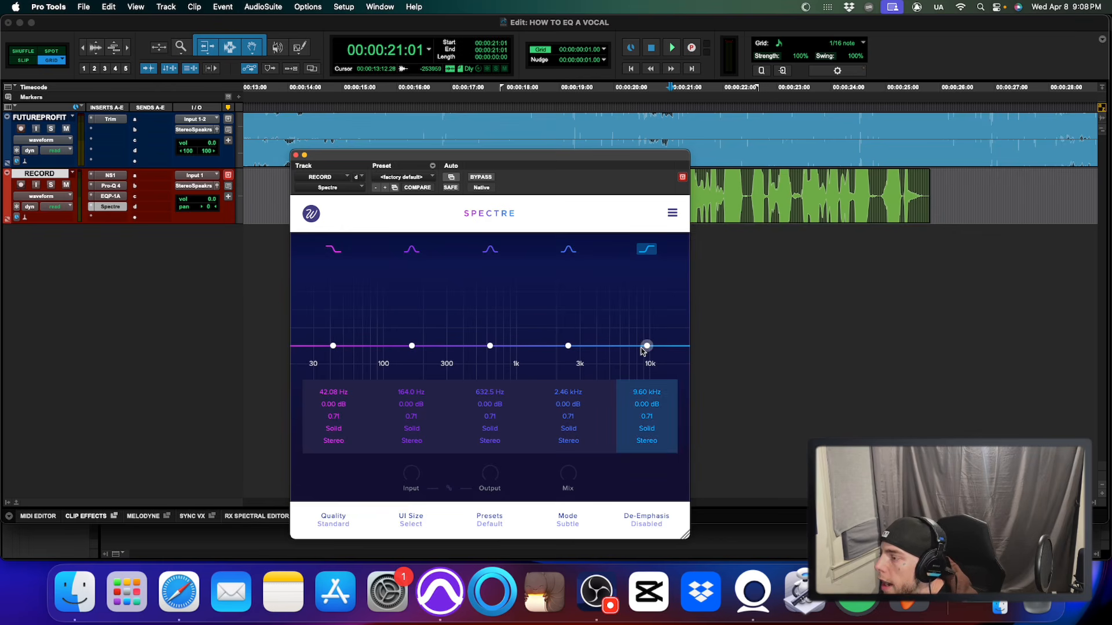
drag(641, 350, 632, 323)
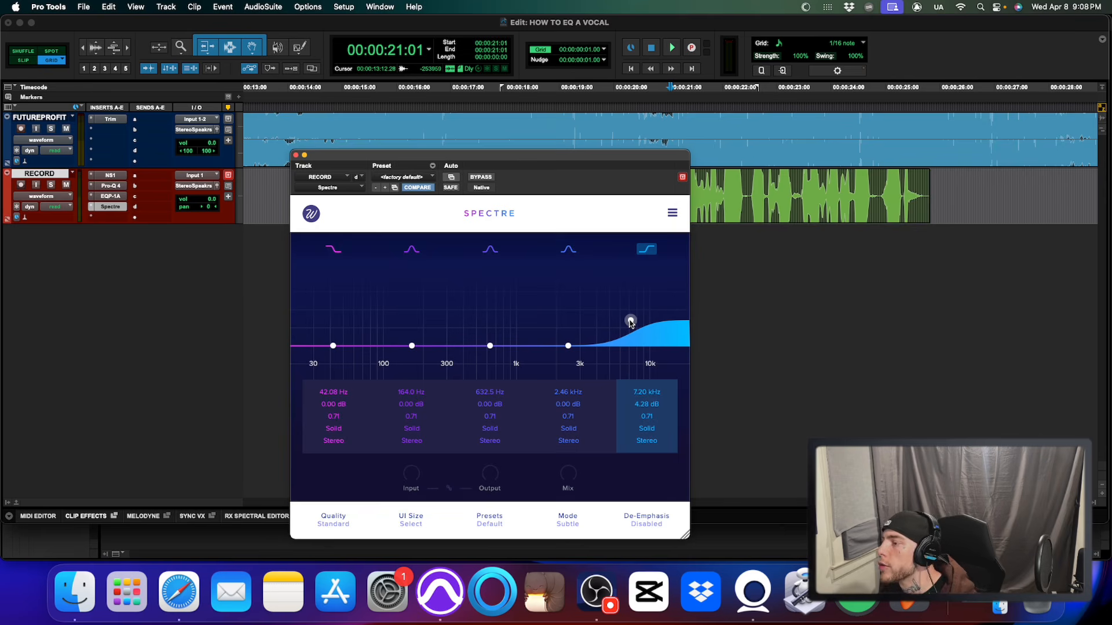
double_click(631, 321)
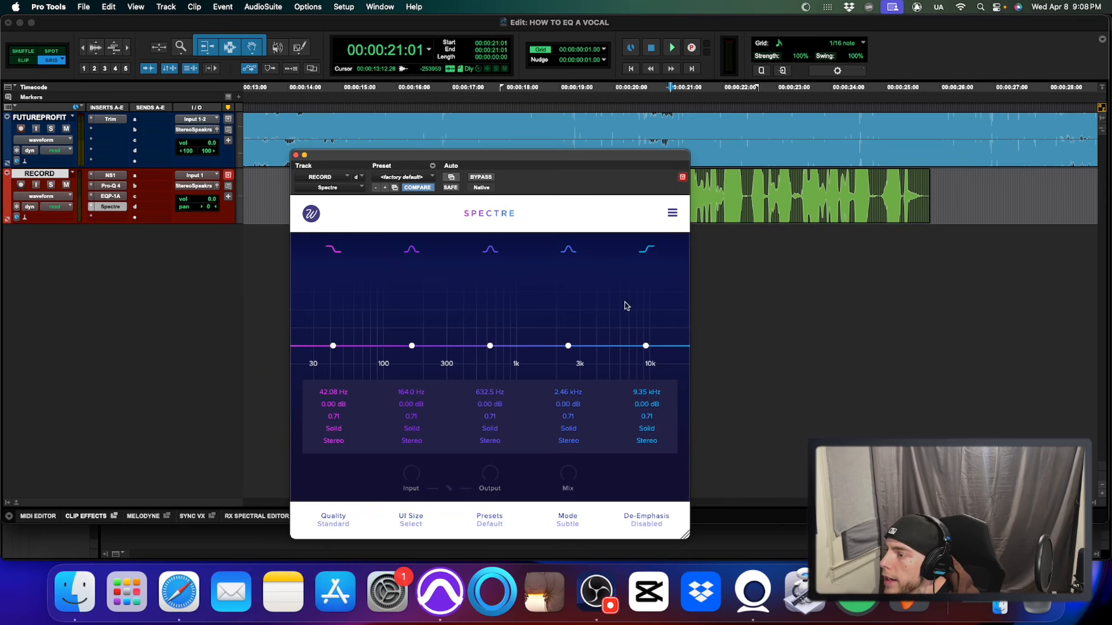
Move the Spectre window clear of the tracks, boost its high shelf at about 11 kHz, and audition the vocal.
drag(514, 158, 702, 196)
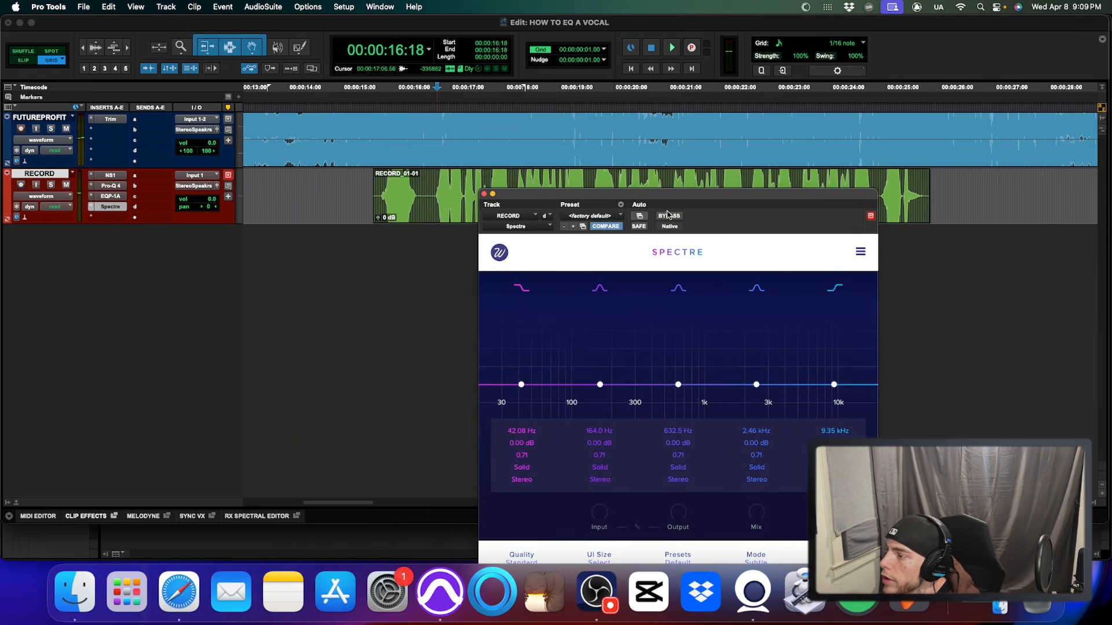
drag(834, 385, 844, 360)
key(space)
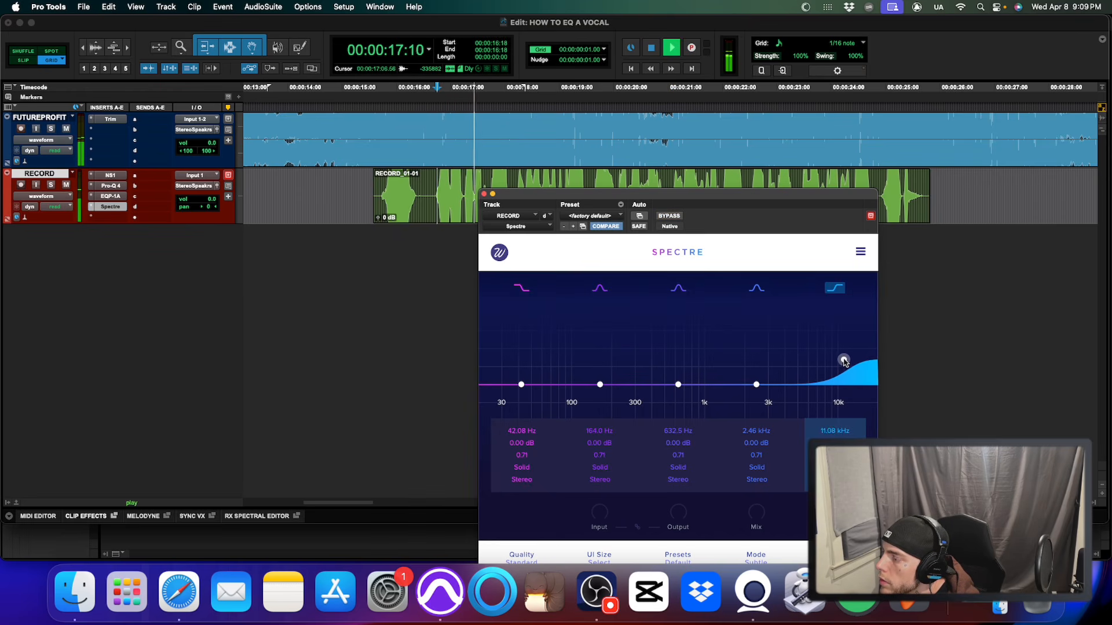
click(752, 383)
key(space)
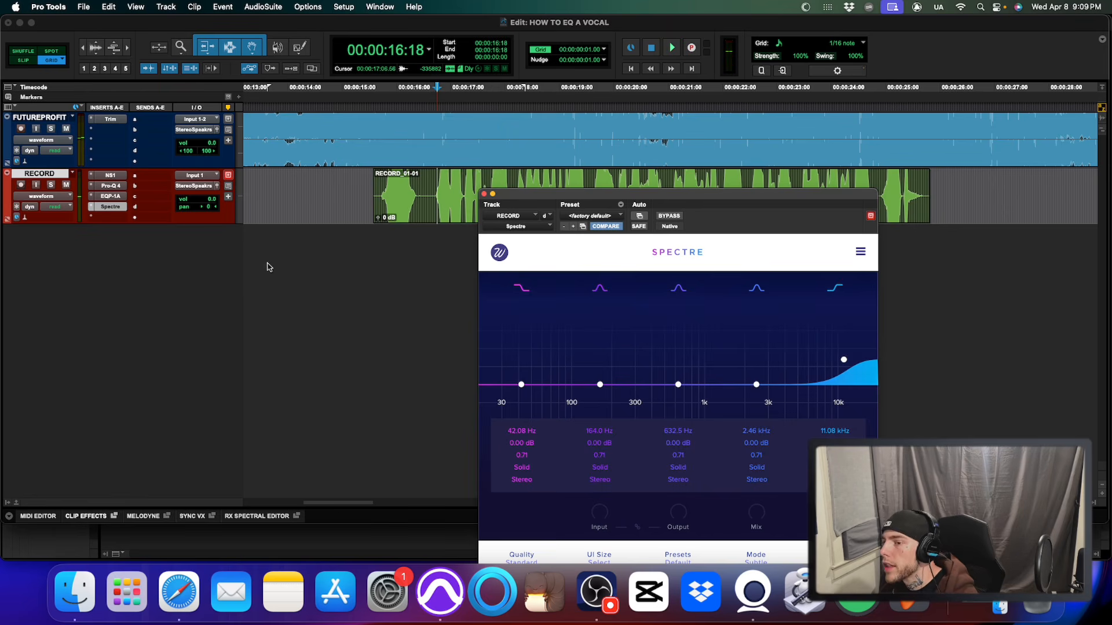
Check the Pro-Q 4 curve and boost Spectre's upper-mid bell about 3.6 dB at 2.47 kHz with a Q of 1.43.
click(118, 186)
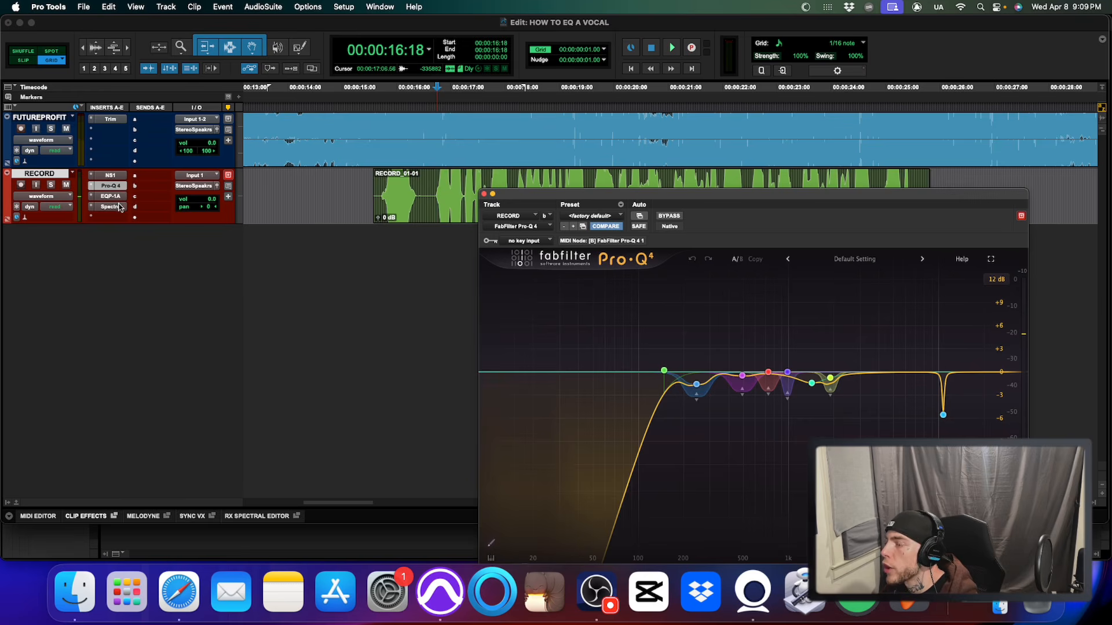
click(119, 206)
click(758, 385)
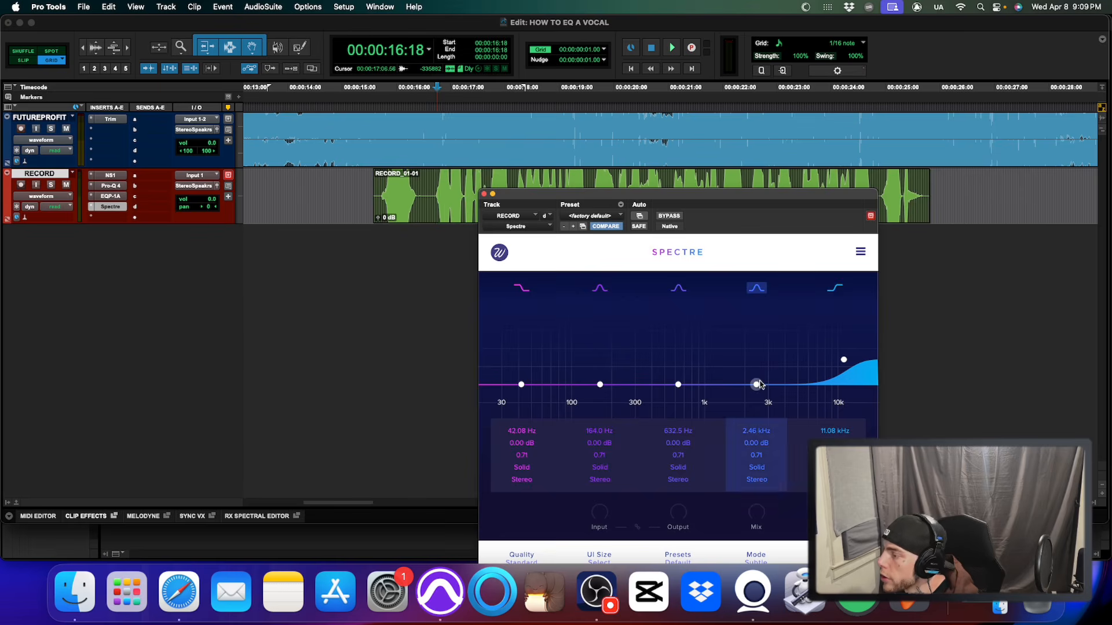
drag(757, 389, 756, 367)
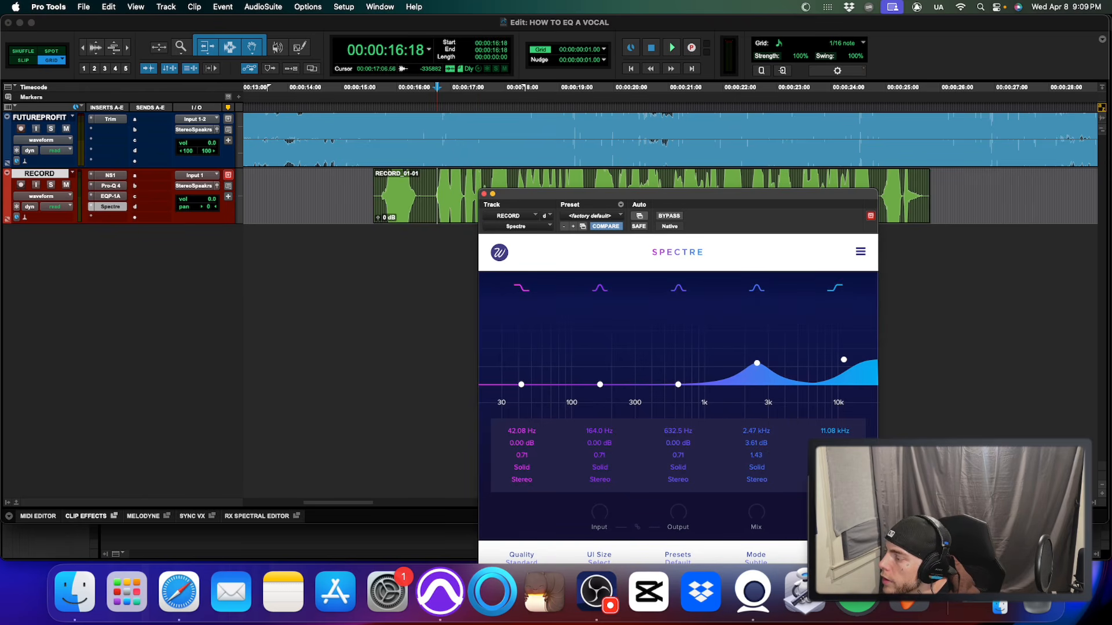
Set the saturation type of Spectre's 2.47 kHz band to Warm.
click(760, 471)
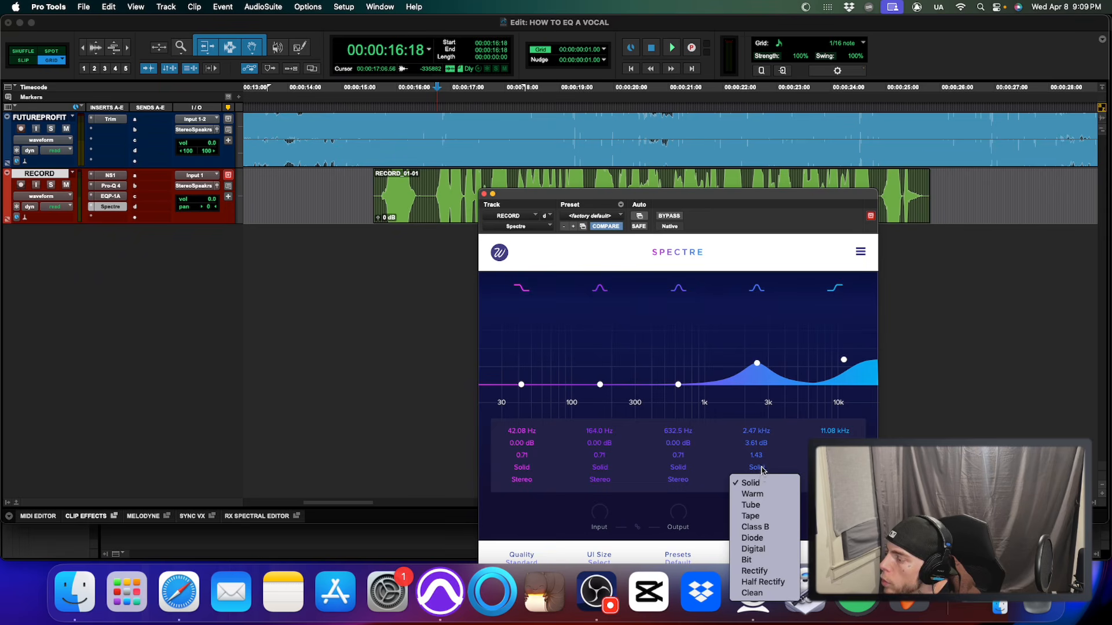
click(762, 470)
click(760, 470)
click(752, 494)
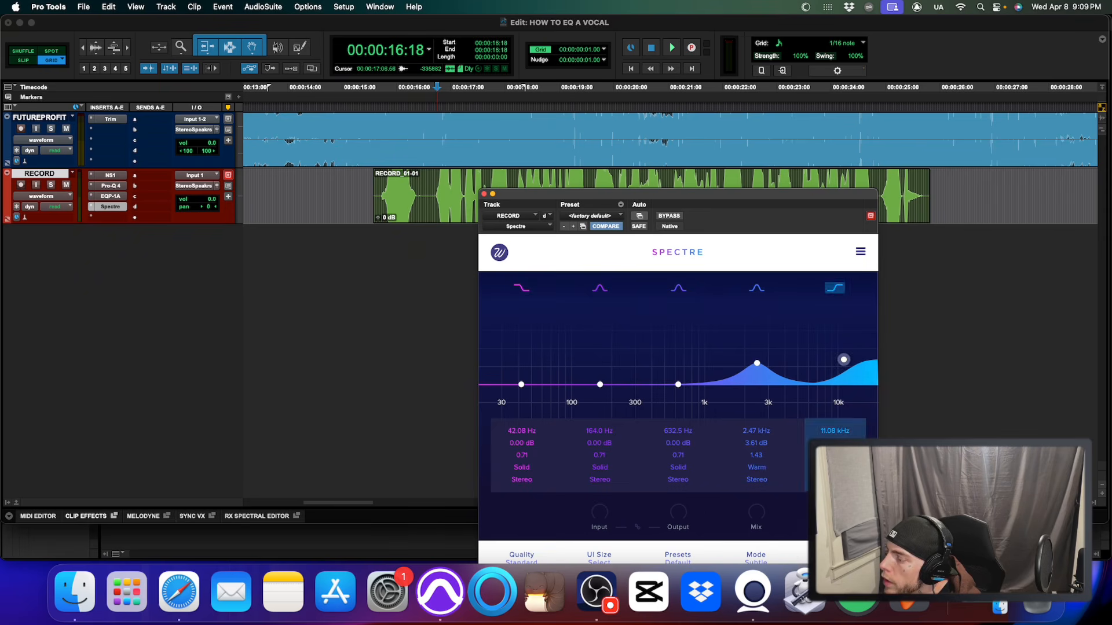
Raise Spectre's high-shelf boost and shift it to about 12 kHz while auditioning the vocal.
key(space)
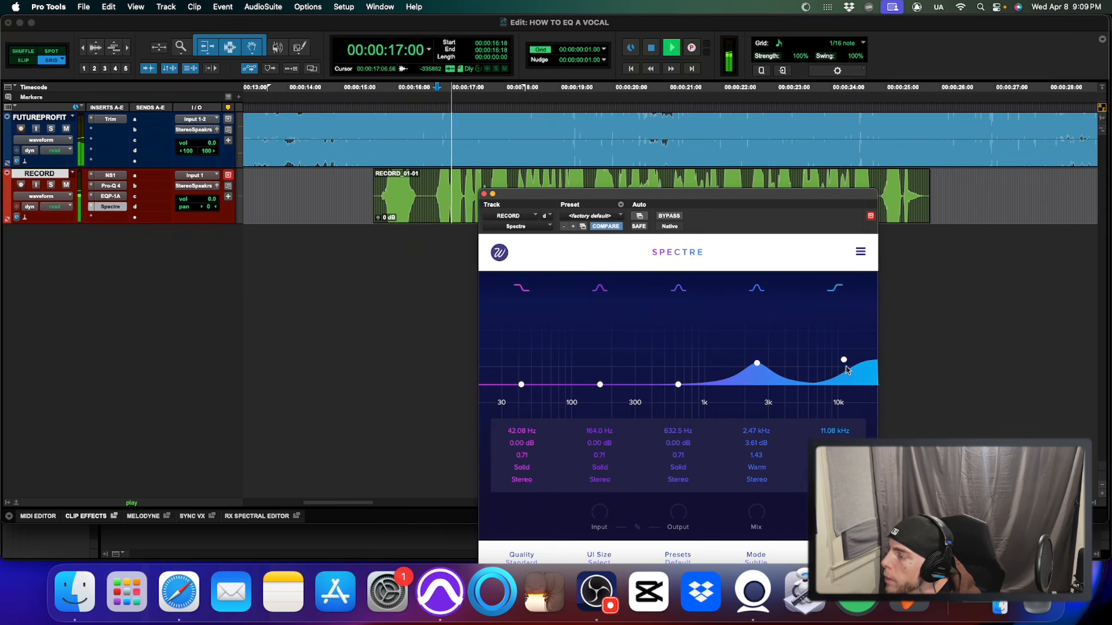
drag(844, 361, 850, 357)
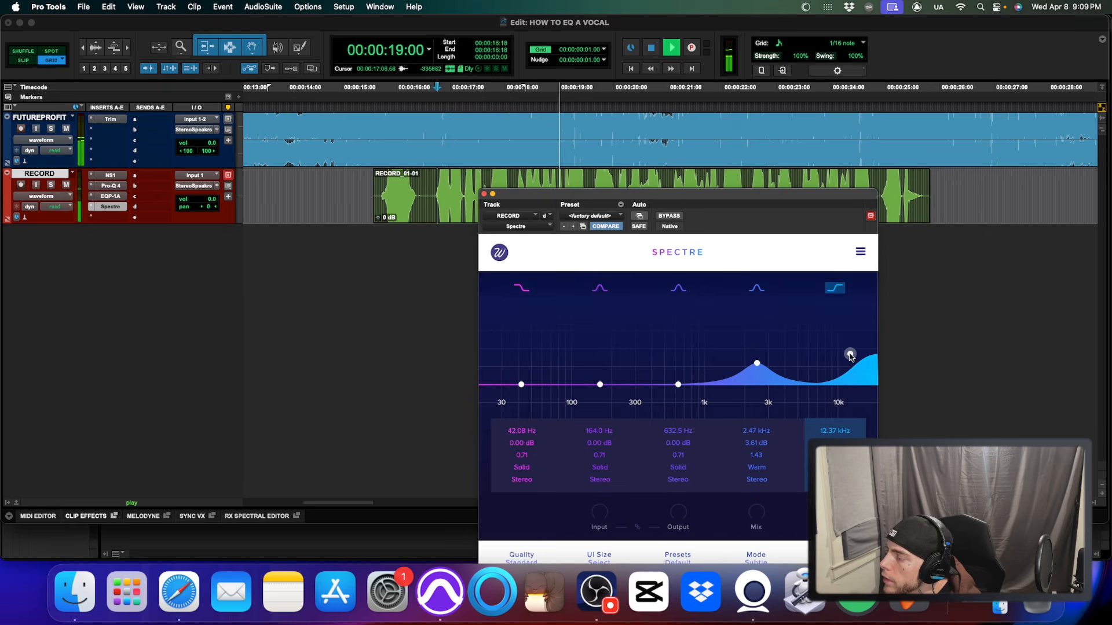
key(space)
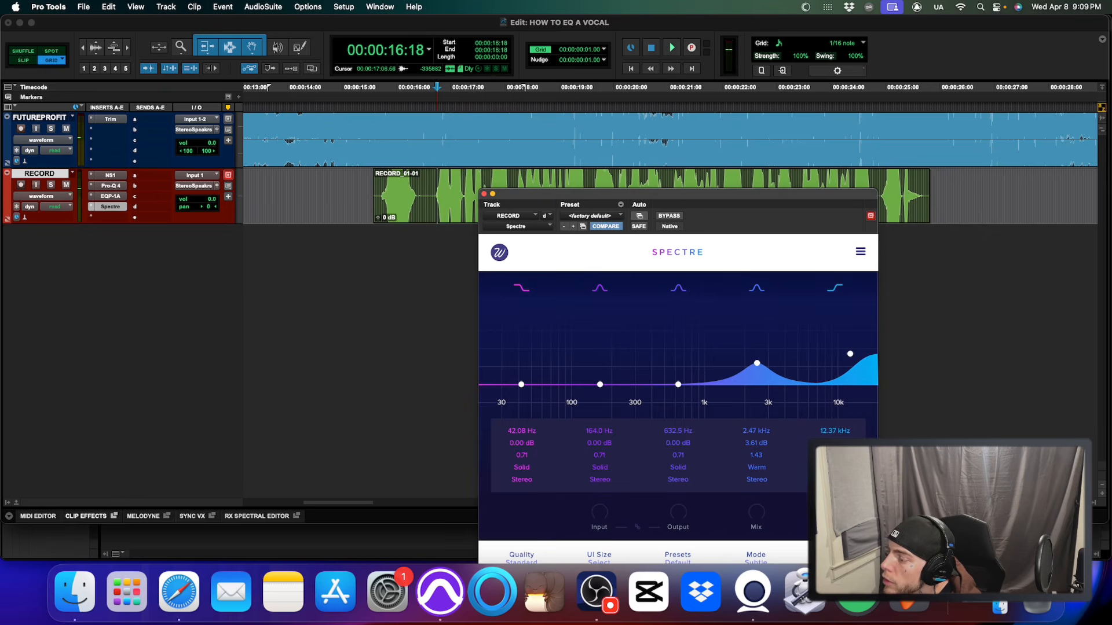
key(space)
drag(850, 354, 848, 351)
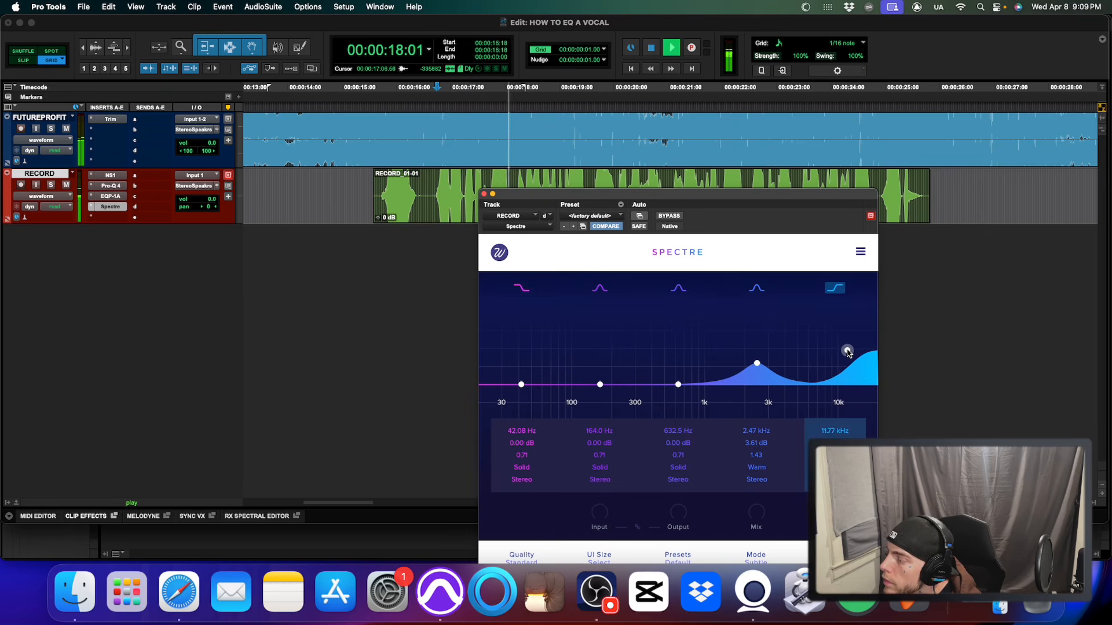
key(space)
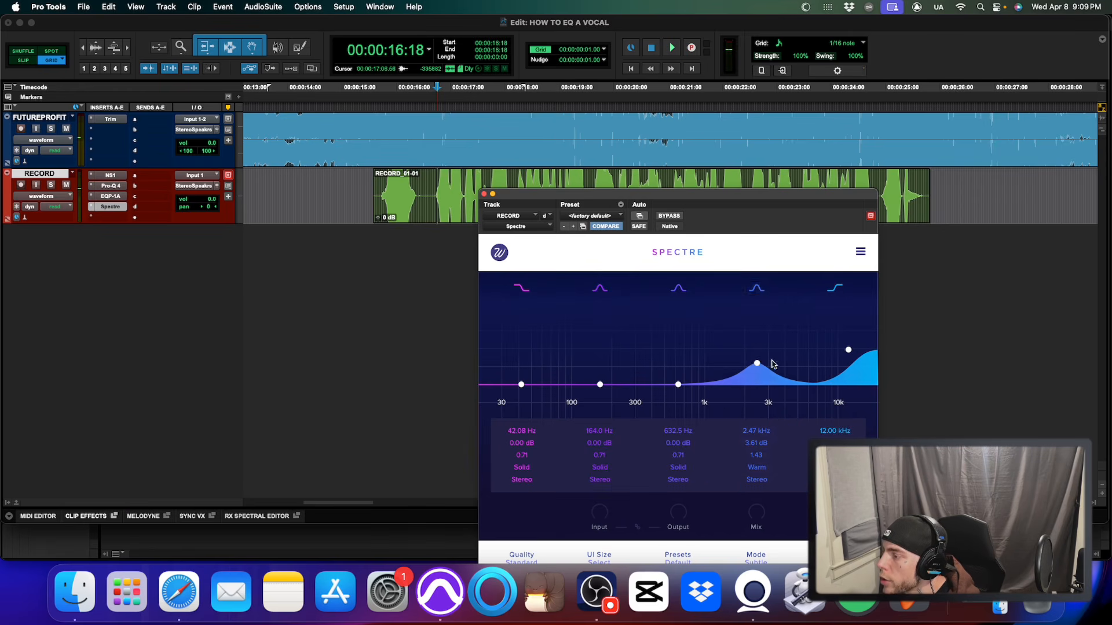
Move Spectre's upper-mid bell to about 5.07 kHz and lower its boost to about 1.9 dB during playback.
drag(758, 366, 778, 365)
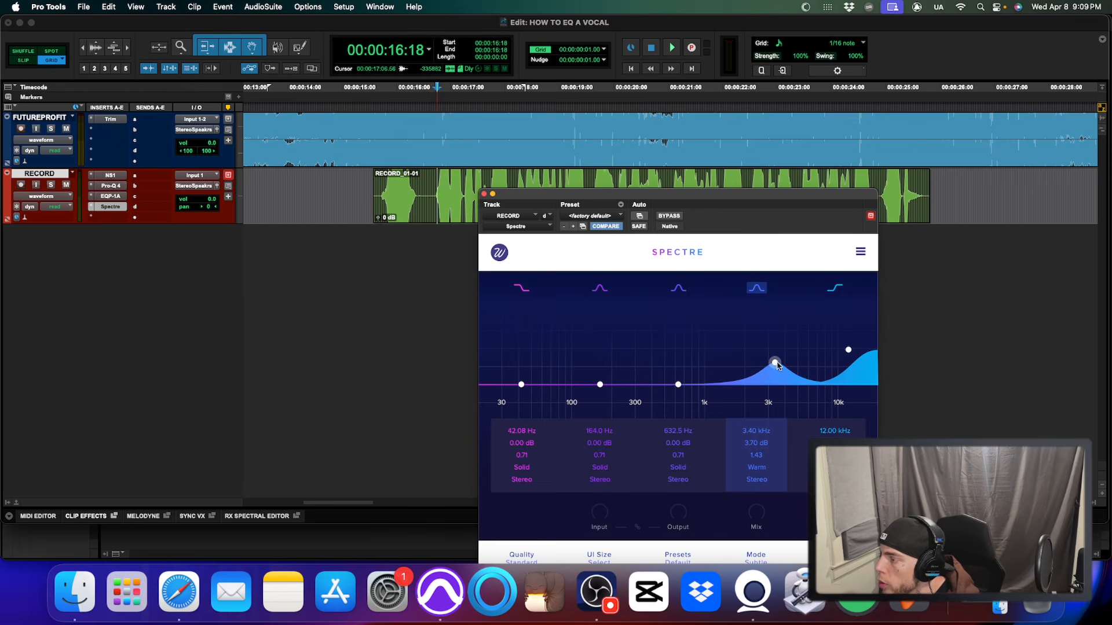
key(space)
drag(775, 364, 799, 376)
key(space)
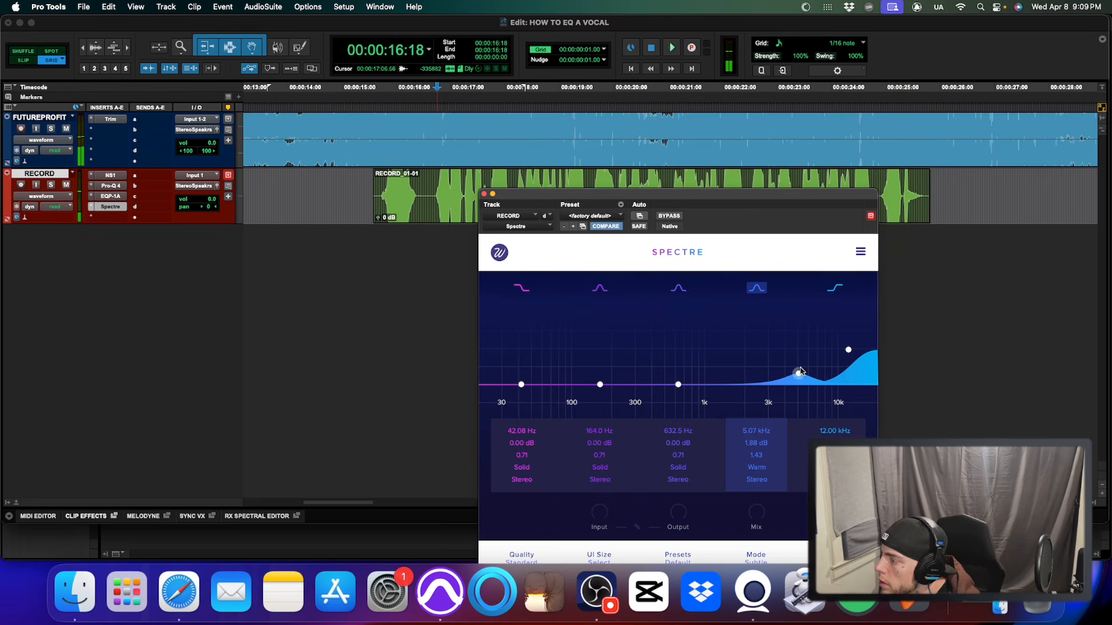
Compare the vocal with Spectre active, bypassed, and active again from the same start point.
key(space)
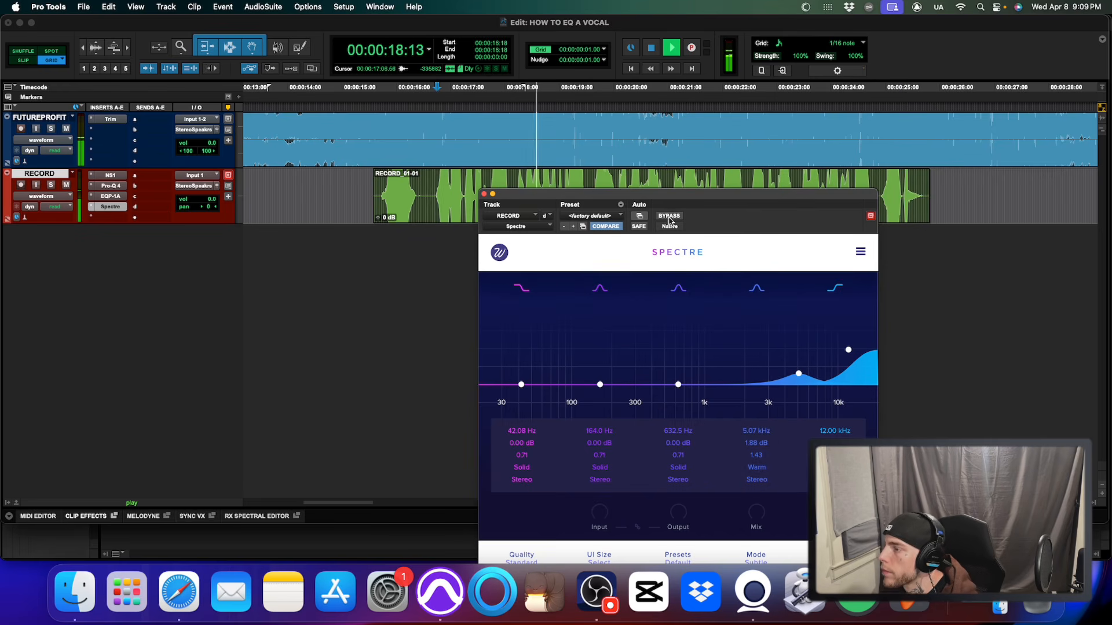
key(space)
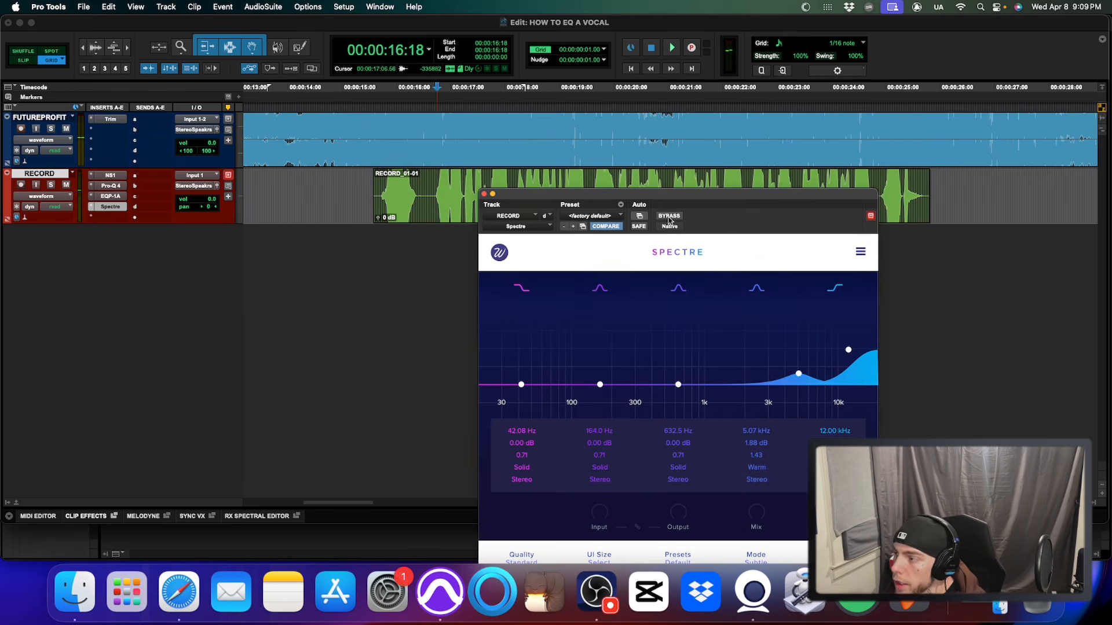
click(670, 216)
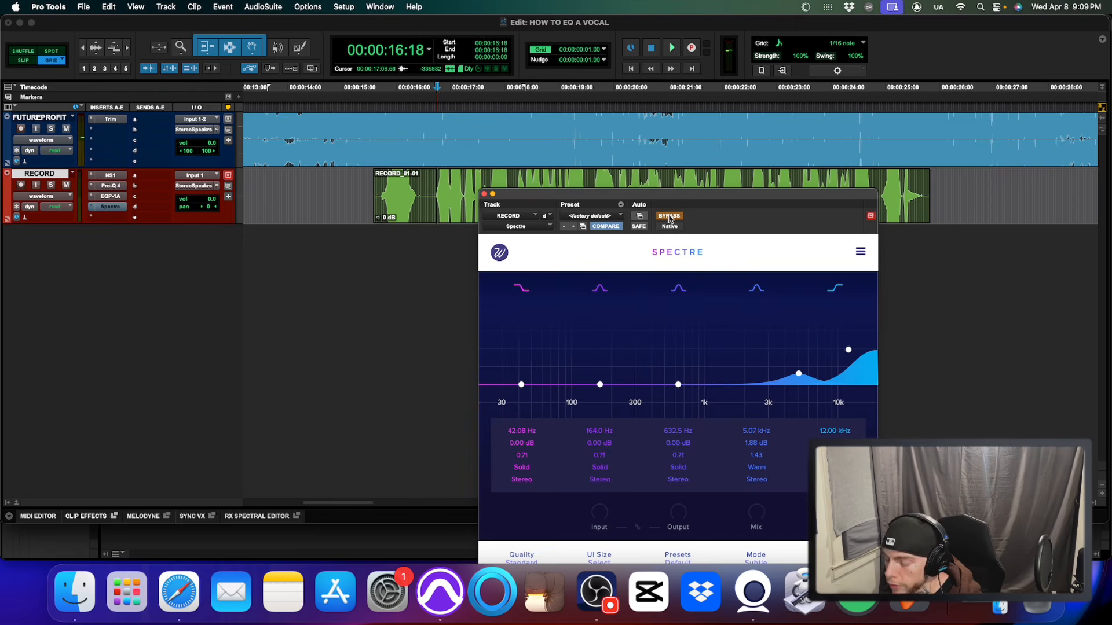
key(space)
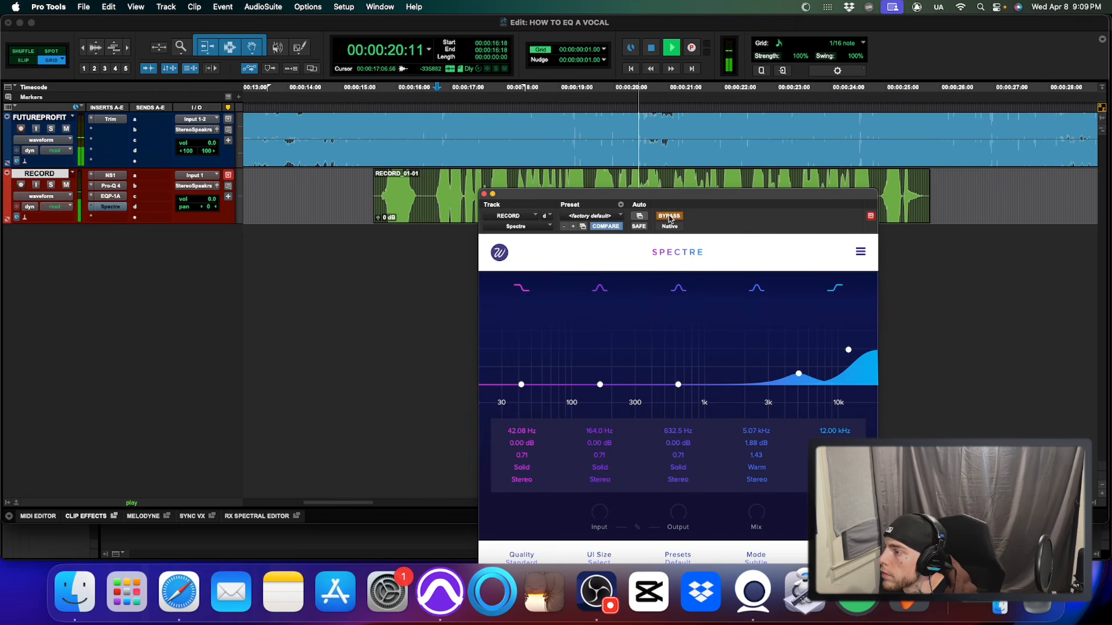
key(space)
click(669, 216)
key(space)
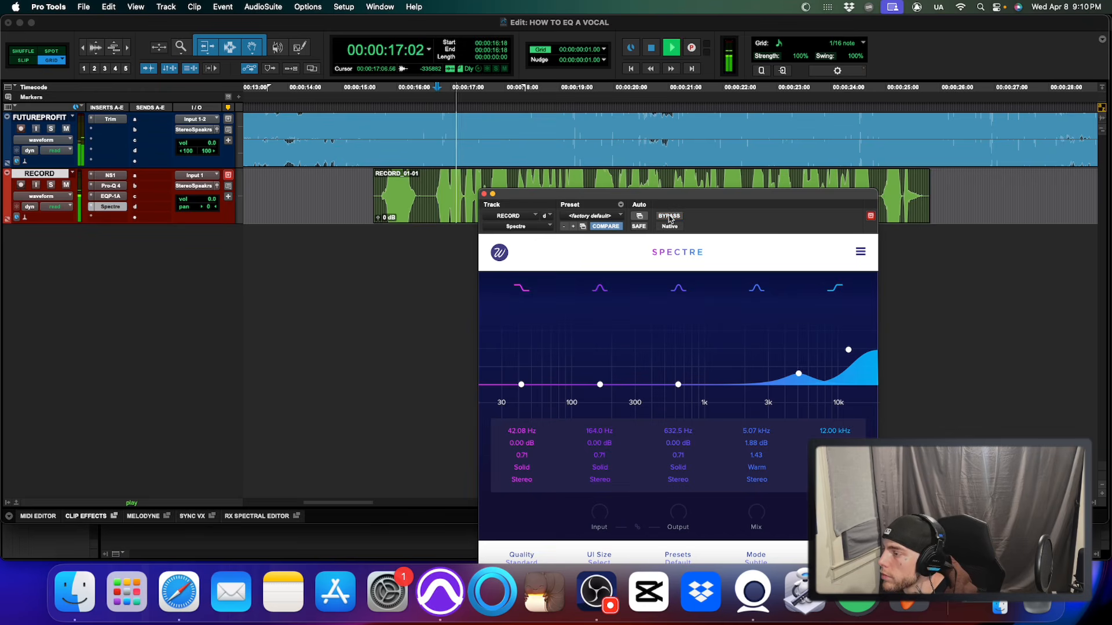
Lower Spectre's high-shelf boost at about 12.25 kHz and reduce the 5.07 kHz bell to about 1.5 dB during playback.
click(849, 351)
drag(849, 355, 798, 377)
click(796, 376)
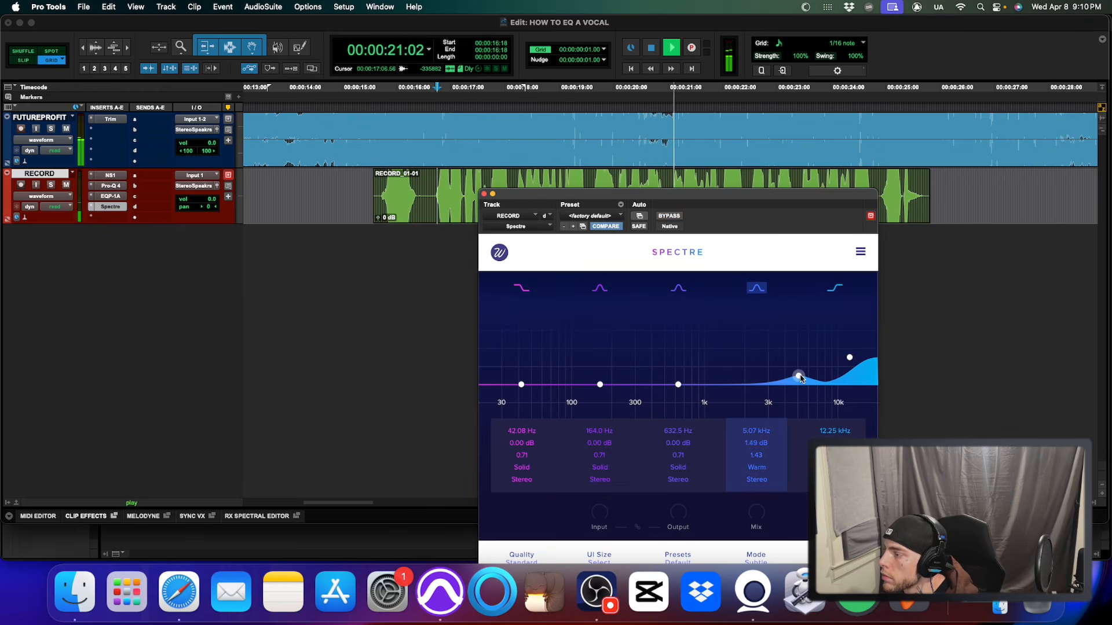
key(space)
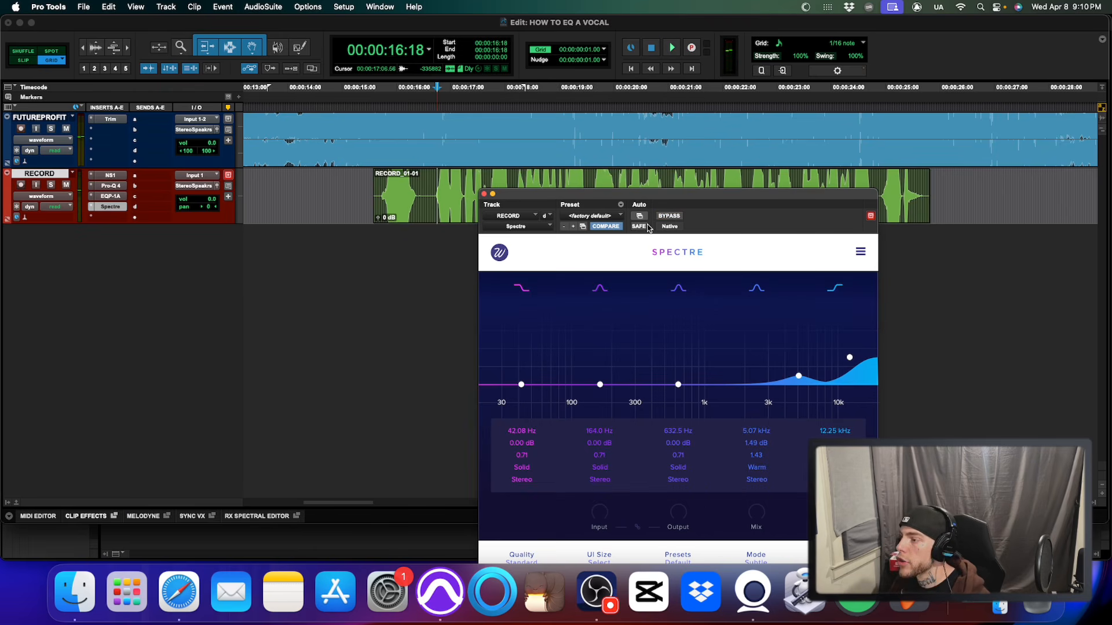
Compare the vocal with Spectre bypassed and re-enabled during playback from 00:00:16:18, and close the Spectre window.
click(681, 217)
key(space)
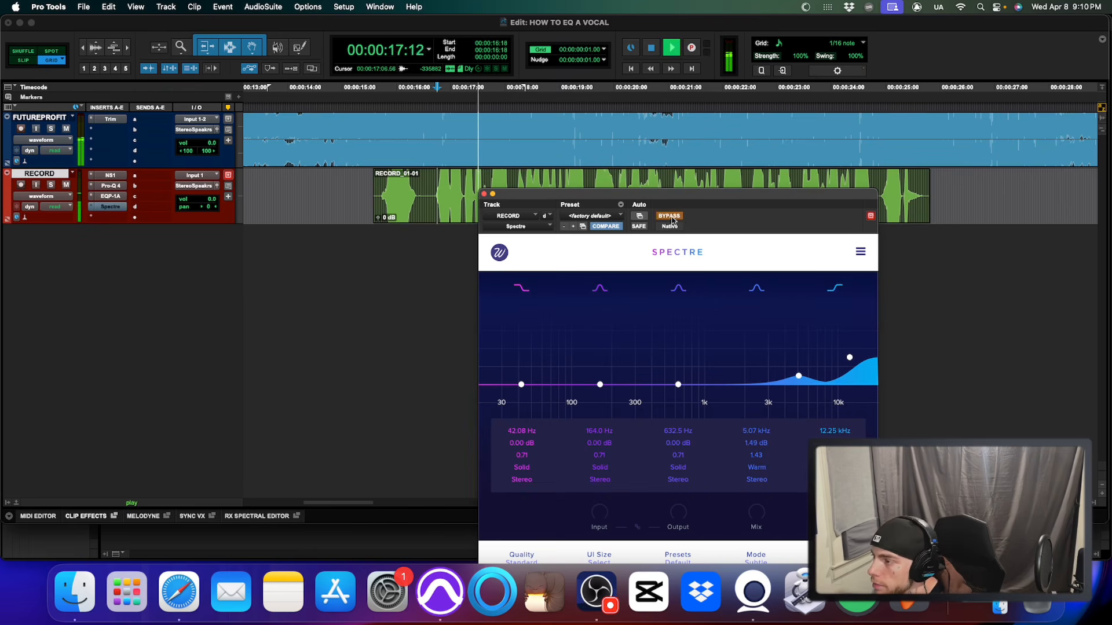
click(671, 217)
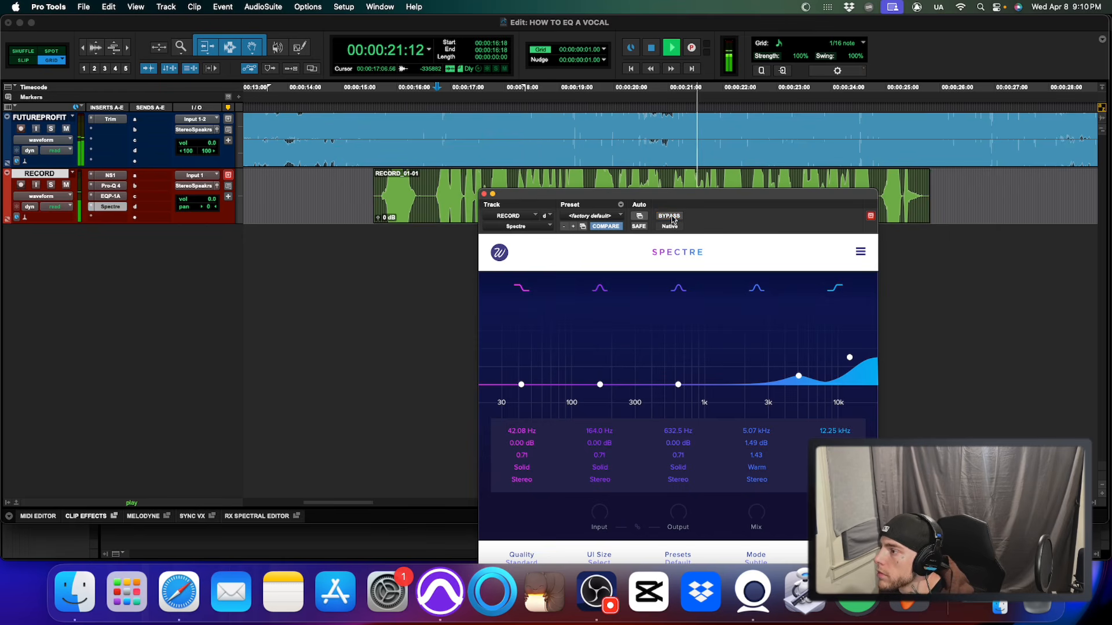
key(space)
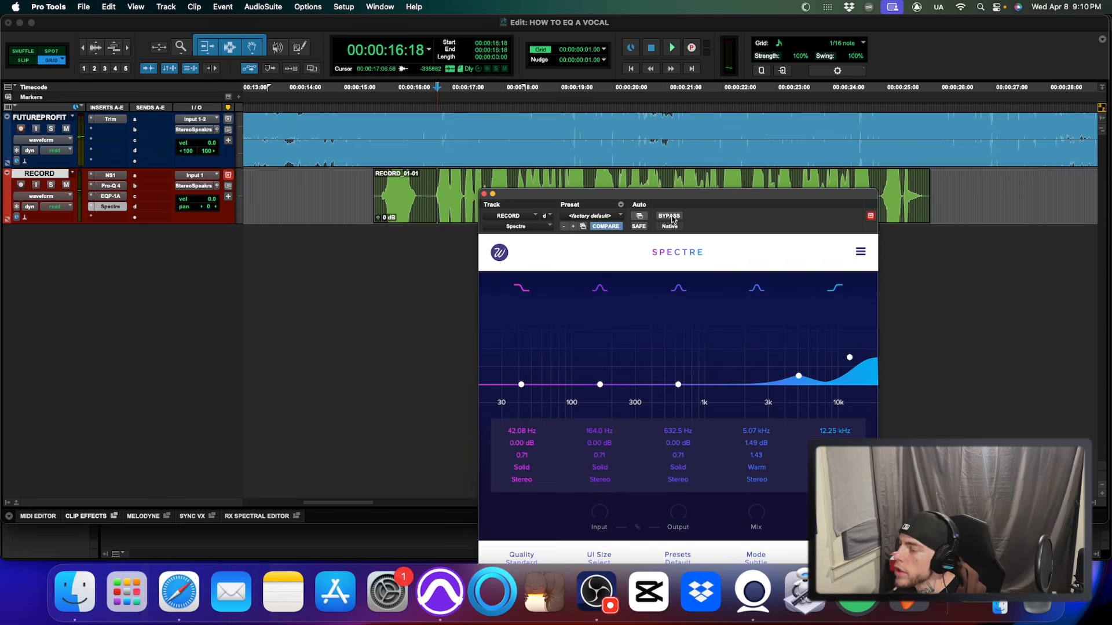
click(484, 195)
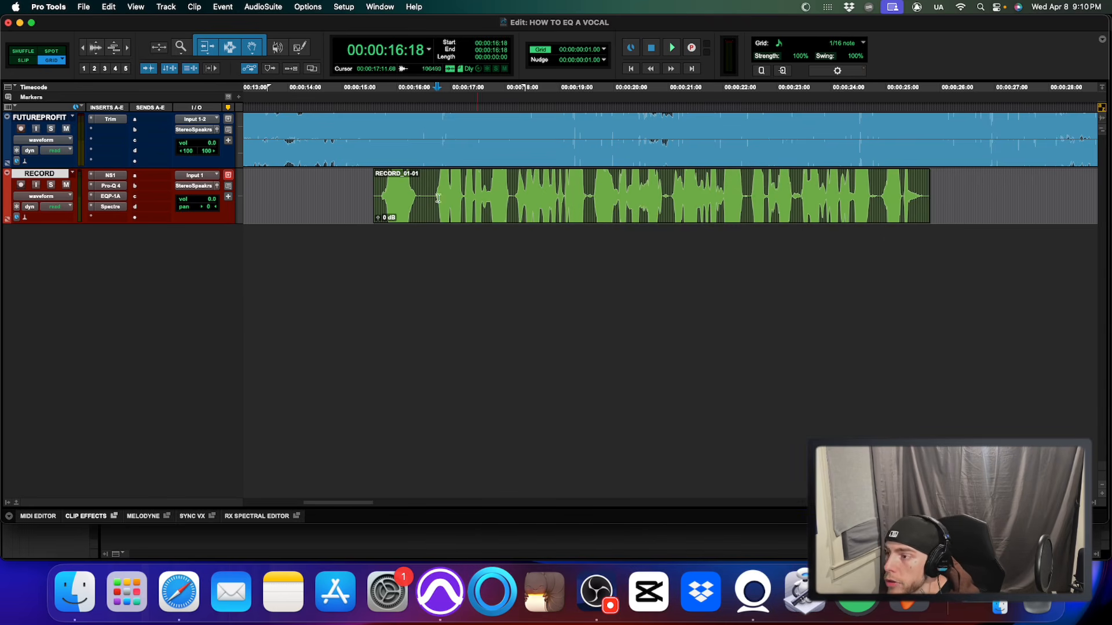
Select the section of the FUTUREPROFIT beat from 00:00:05:14 to 00:00:26:14, spanning the recorded vocal.
click(424, 195)
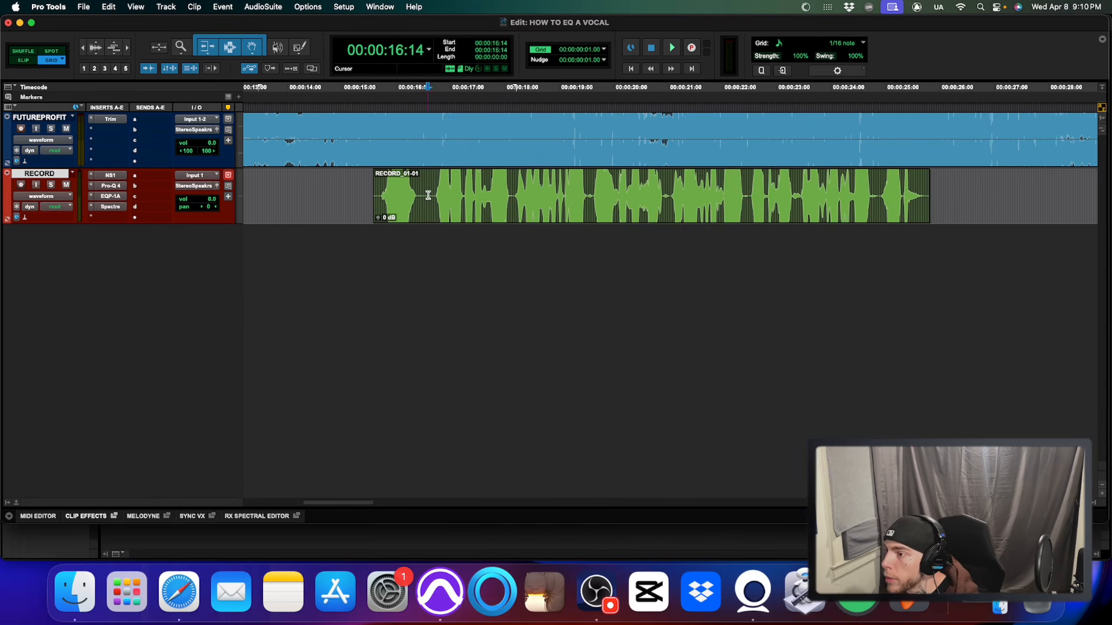
key(super+bracketright)
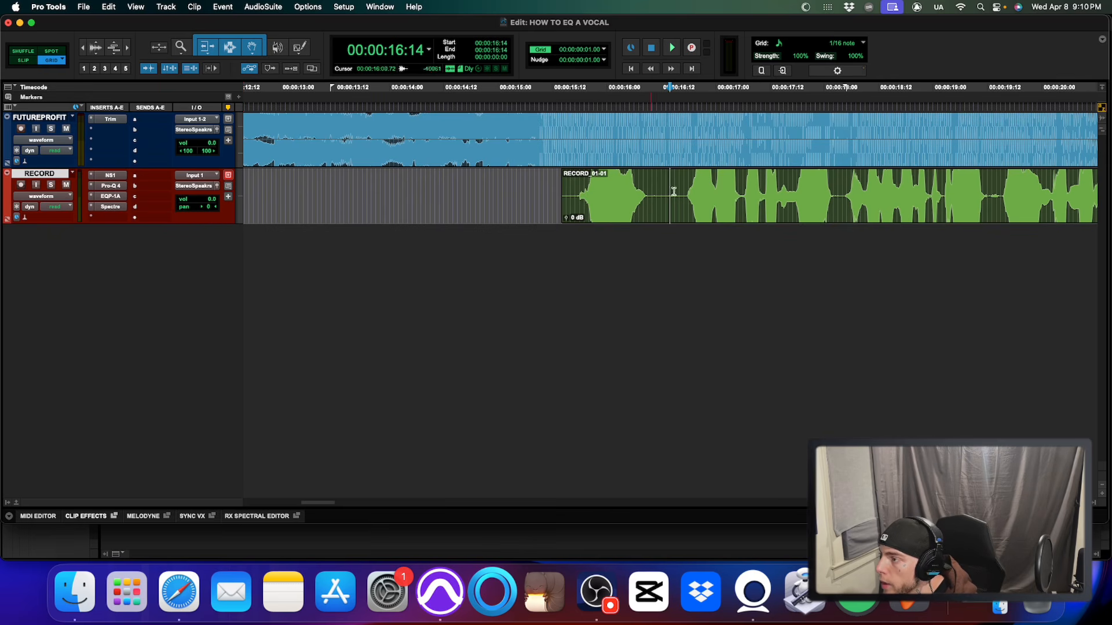
key(super+bracketleft)
key(super+bracketleft)
click(825, 192)
key(super+bracketright)
key(super+bracketleft)
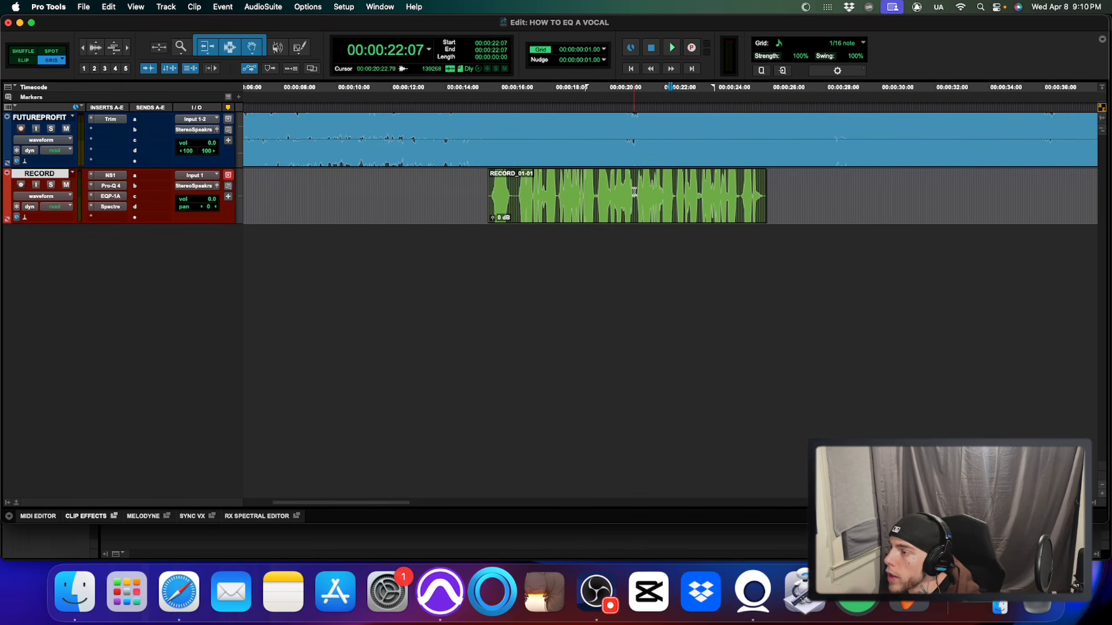
key(super+bracketleft)
drag(320, 139, 606, 154)
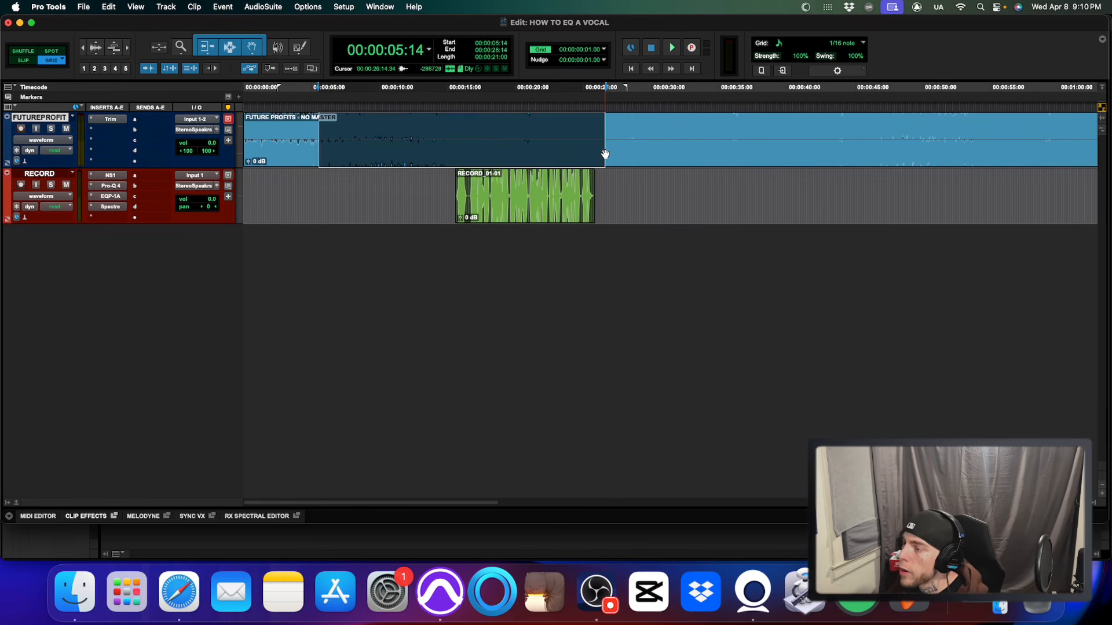